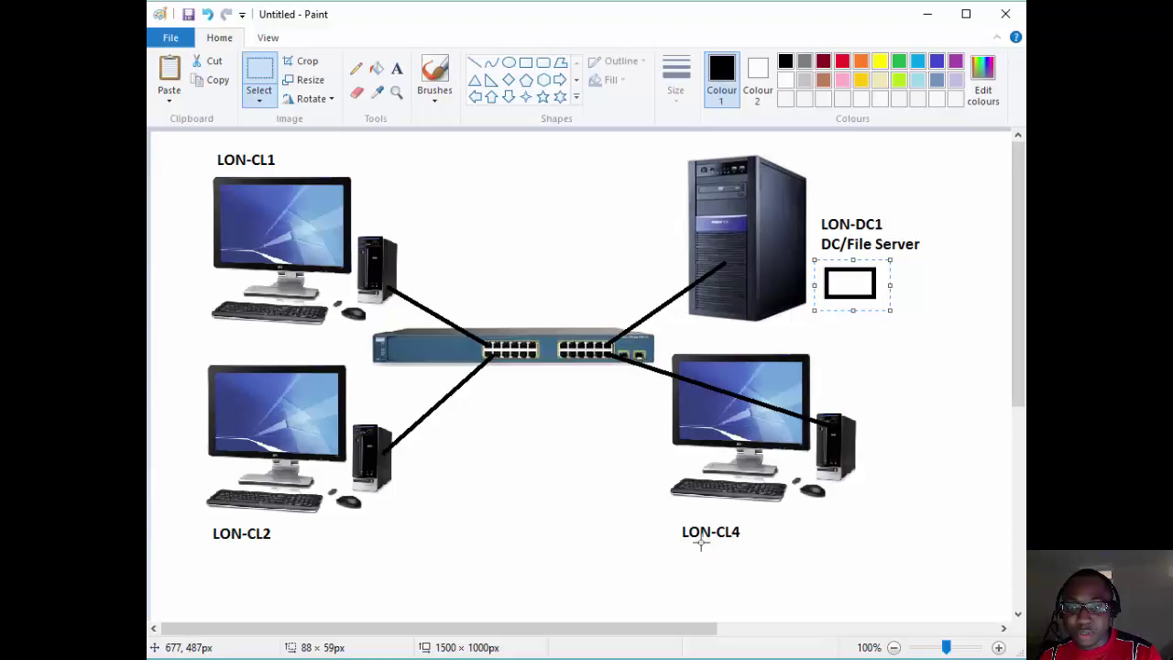
Review the Default Domain Policy link in Group Policy Management, then show the Marketing users in ADUC.
{"action": "left_click", "coordinate": [931, 24]}
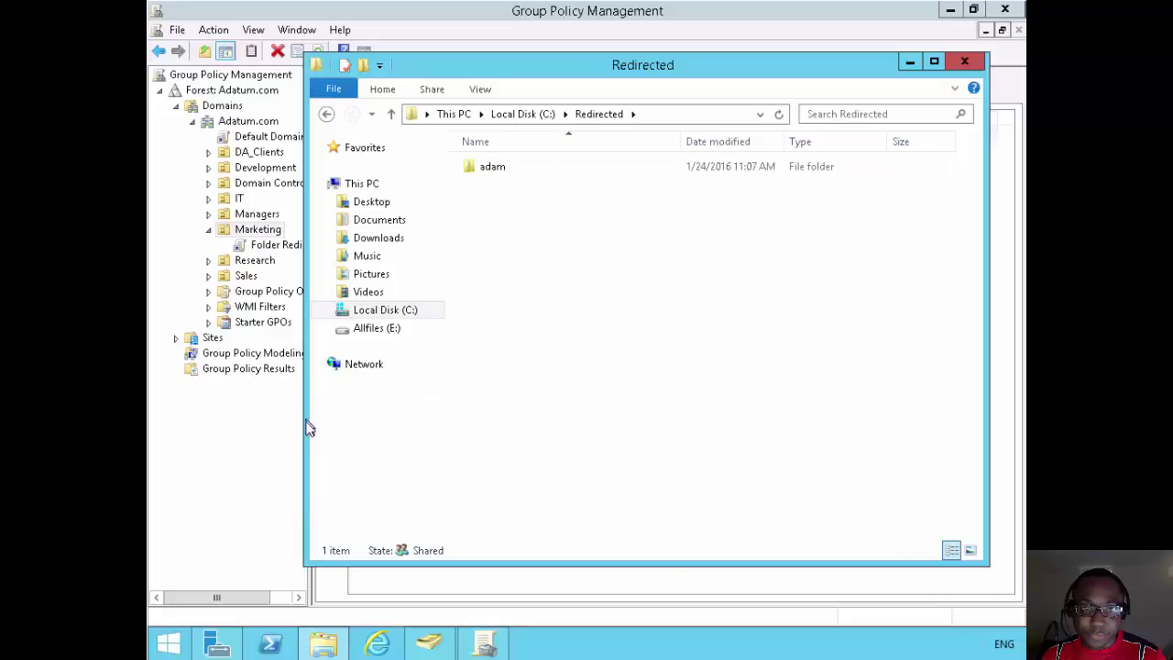
{"action": "left_click", "coordinate": [271, 451]}
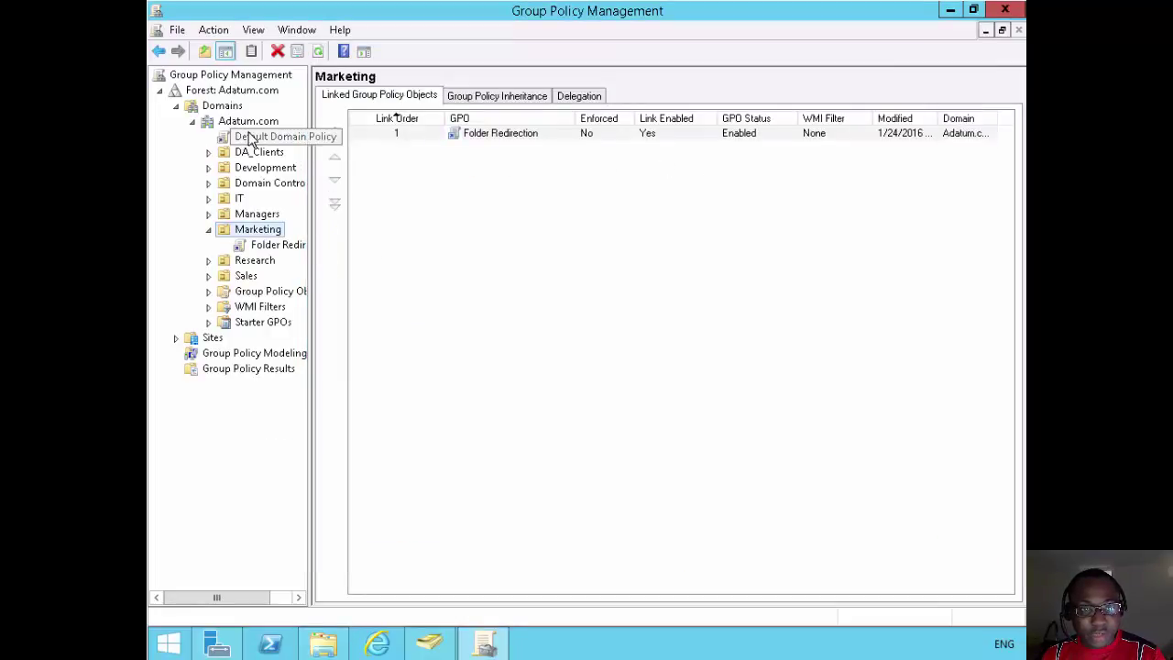
{"action": "right_click", "coordinate": [248, 136]}
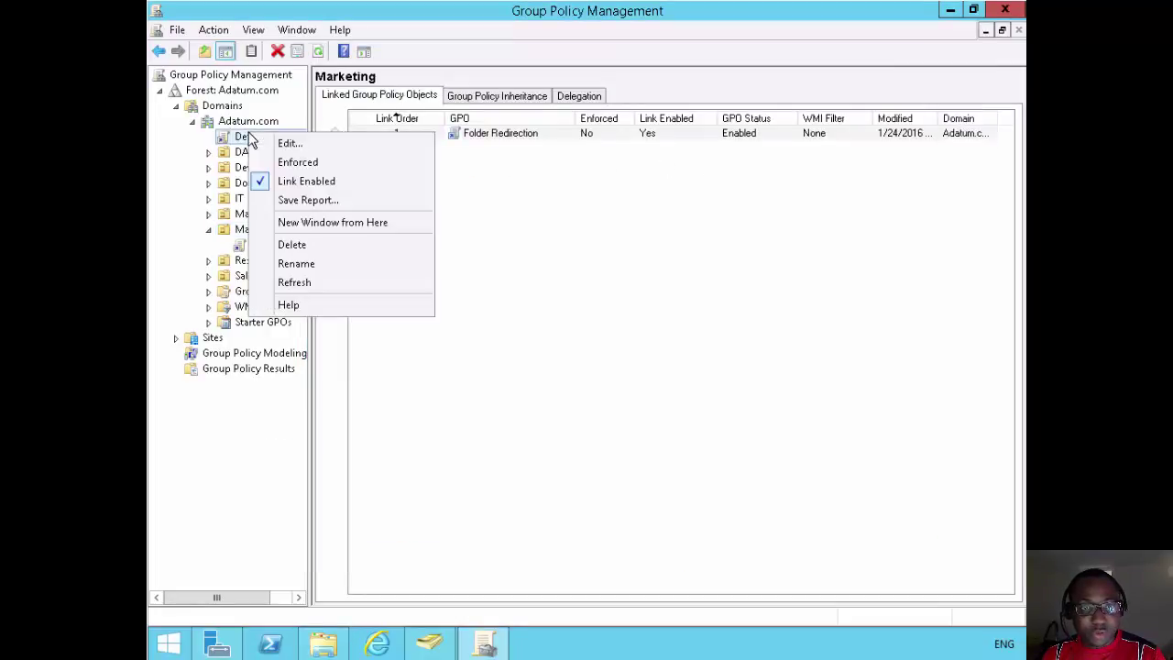
{"action": "left_click", "coordinate": [596, 287]}
{"action": "left_click", "coordinate": [431, 643]}
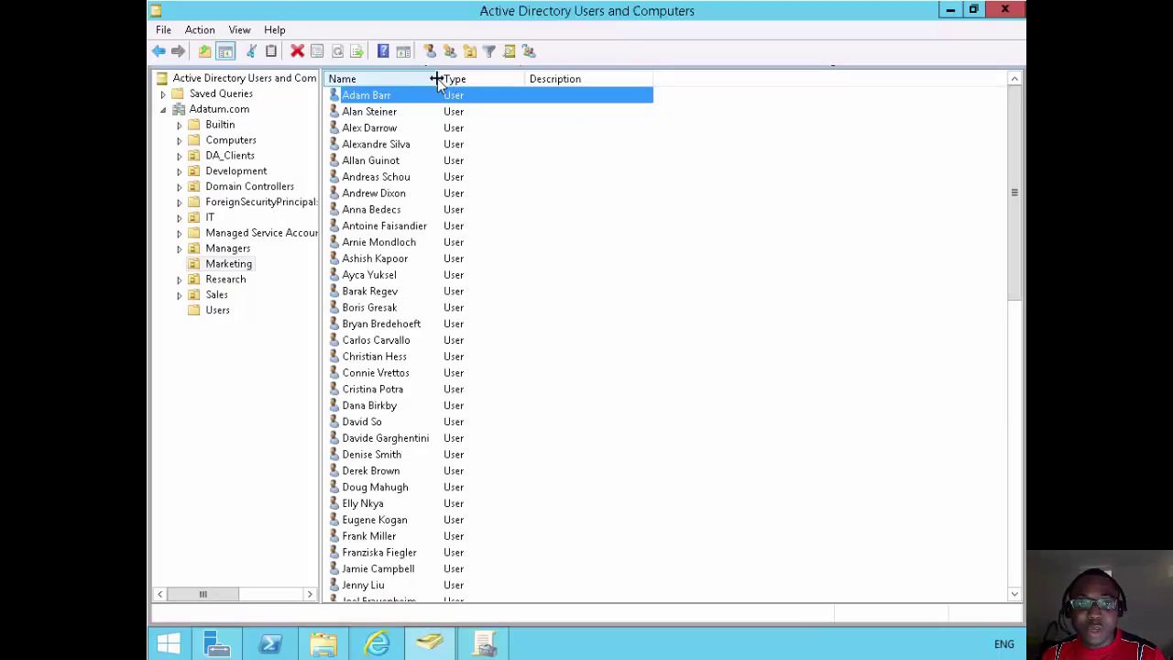
Browse the Computers container and turn on View > Advanced Features.
{"action": "left_click", "coordinate": [179, 140]}
{"action": "left_click", "coordinate": [220, 144]}
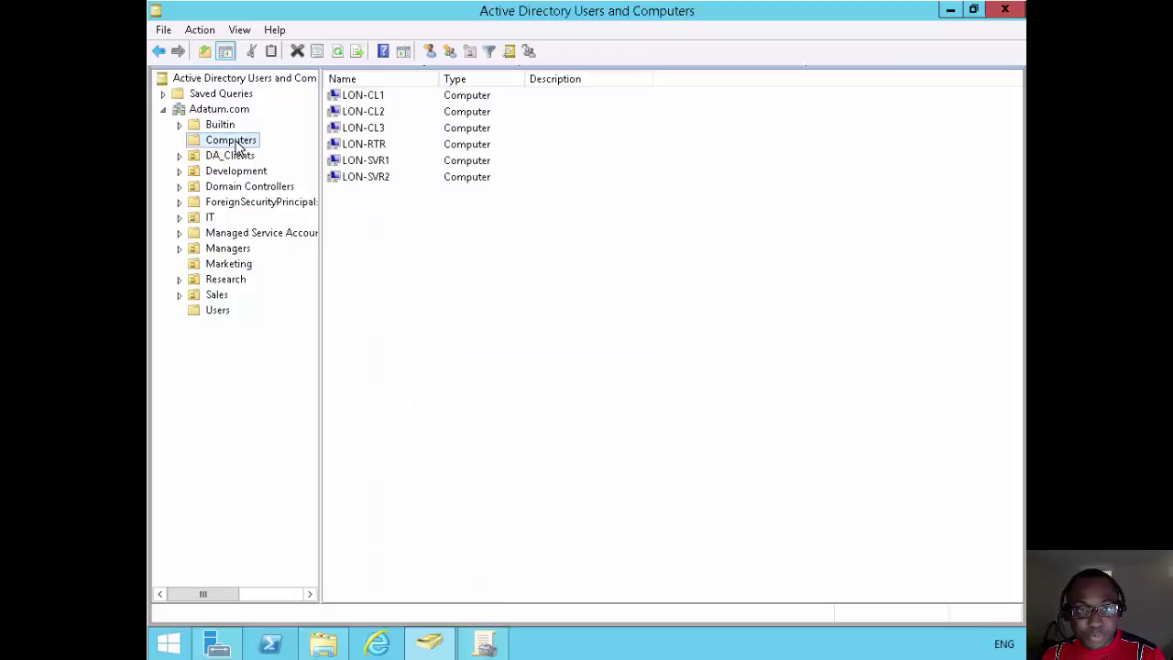
{"action": "left_click", "coordinate": [365, 110]}
{"action": "left_click", "coordinate": [365, 97]}
{"action": "right_click", "coordinate": [366, 99]}
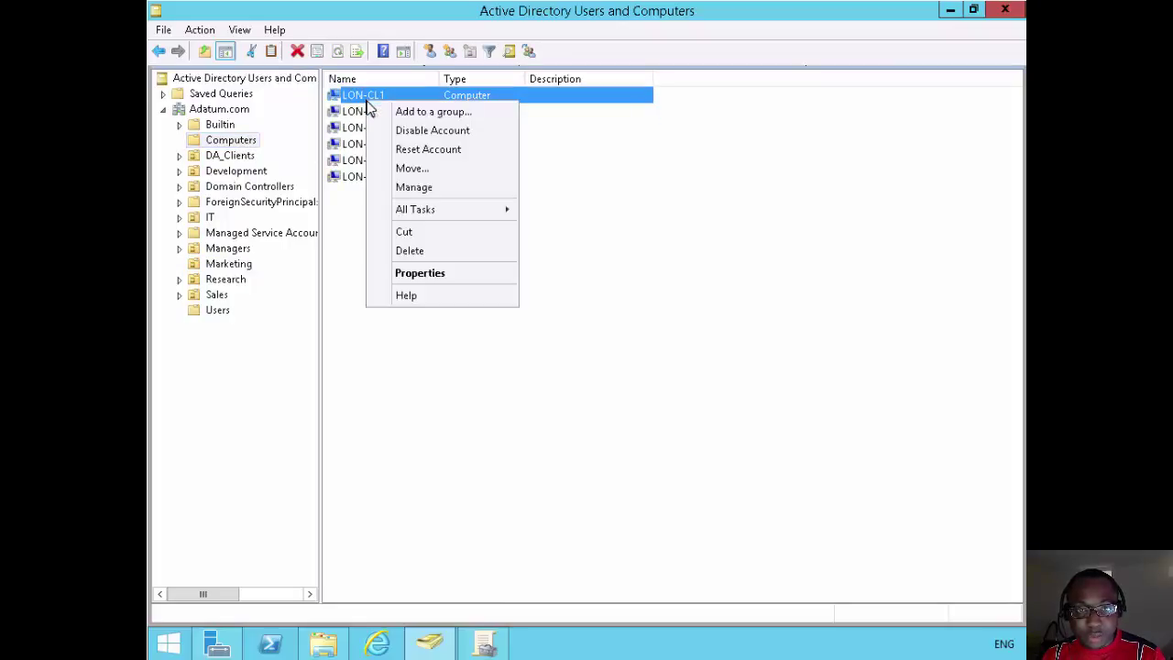
{"action": "left_click", "coordinate": [414, 273]}
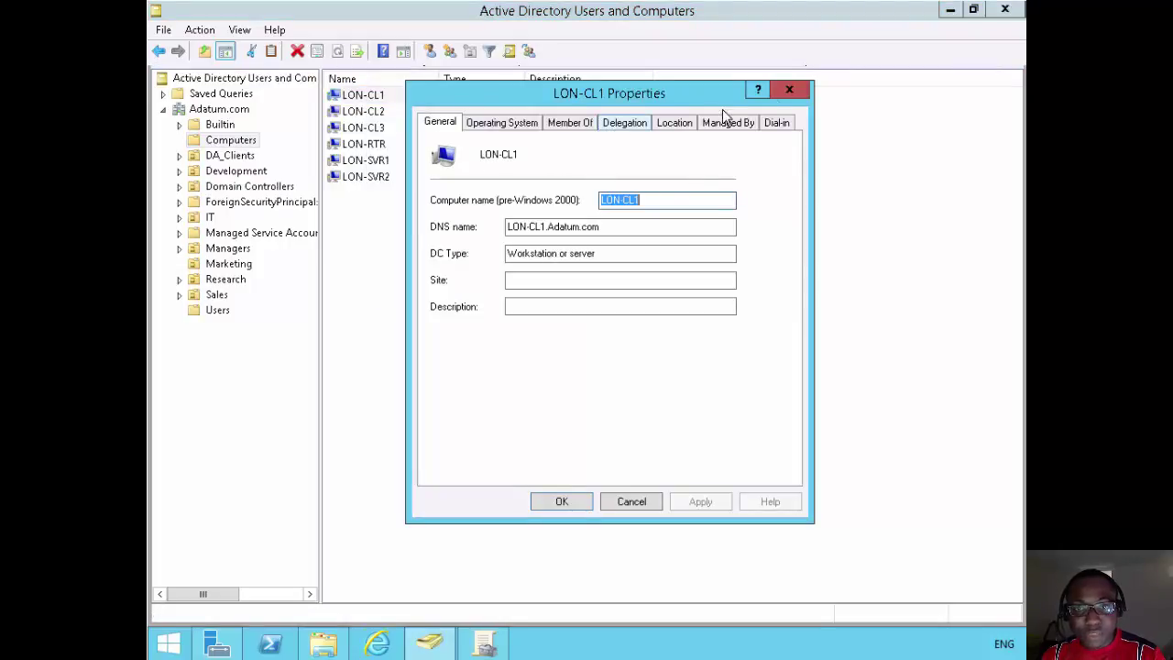
{"action": "left_click", "coordinate": [790, 90]}
{"action": "left_click", "coordinate": [240, 31]}
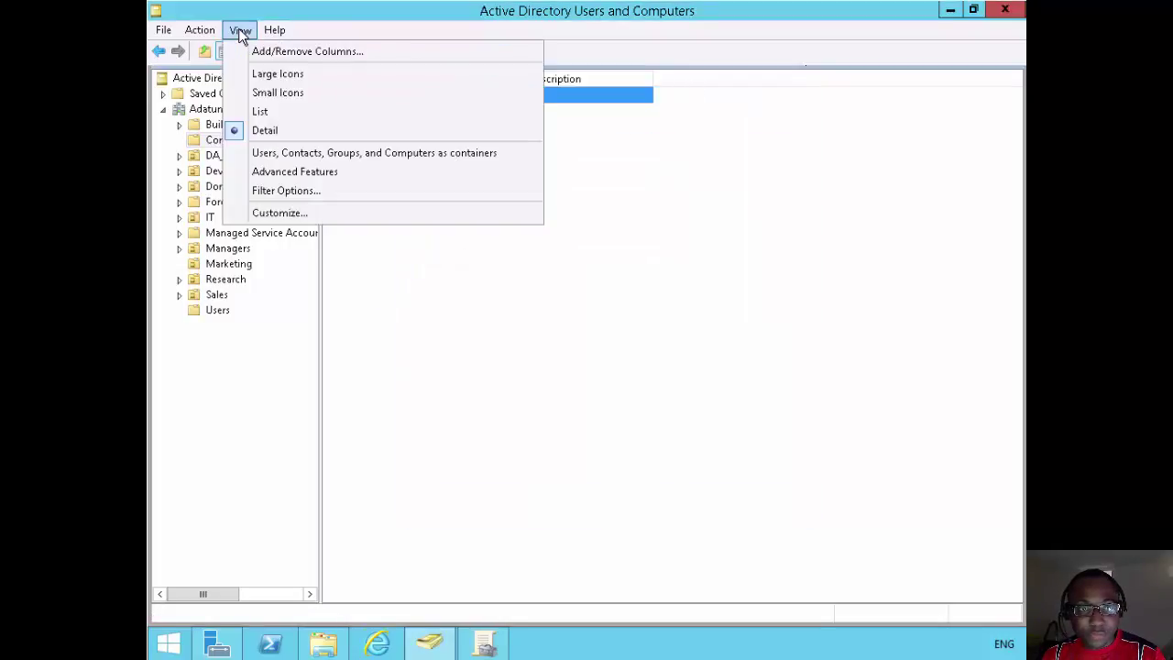
{"action": "left_click", "coordinate": [277, 172]}
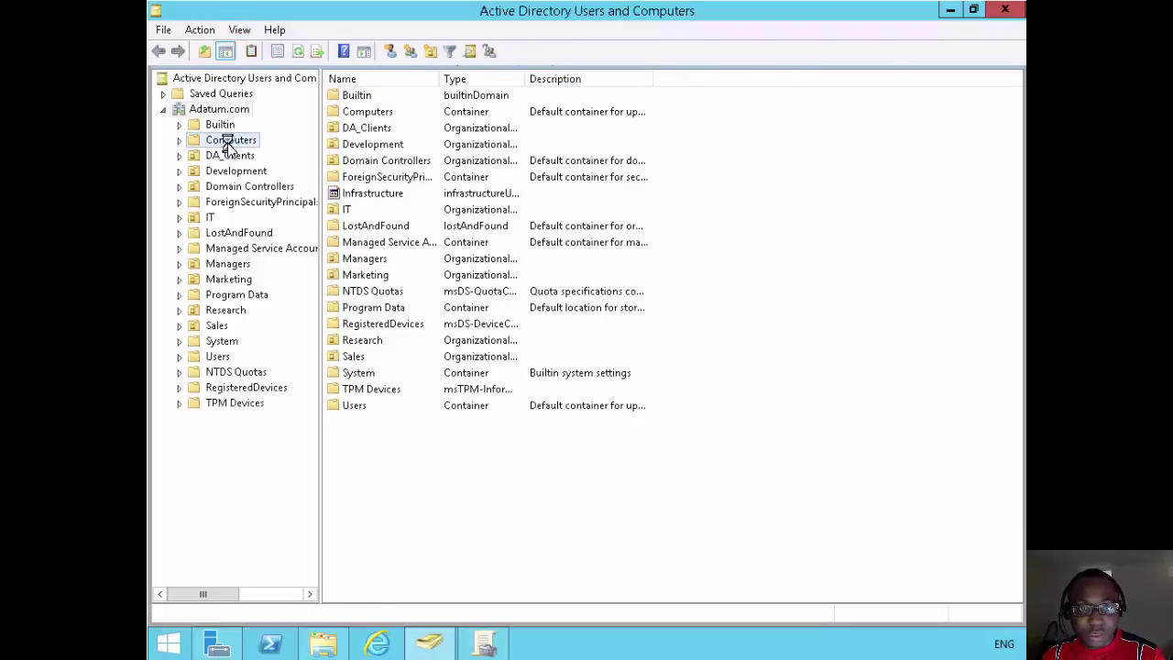
Copy LON-CL1's distinguishedName value from its Attribute Editor and close the properties.
{"action": "left_click", "coordinate": [230, 140]}
{"action": "left_click", "coordinate": [368, 98]}
{"action": "right_click", "coordinate": [369, 100]}
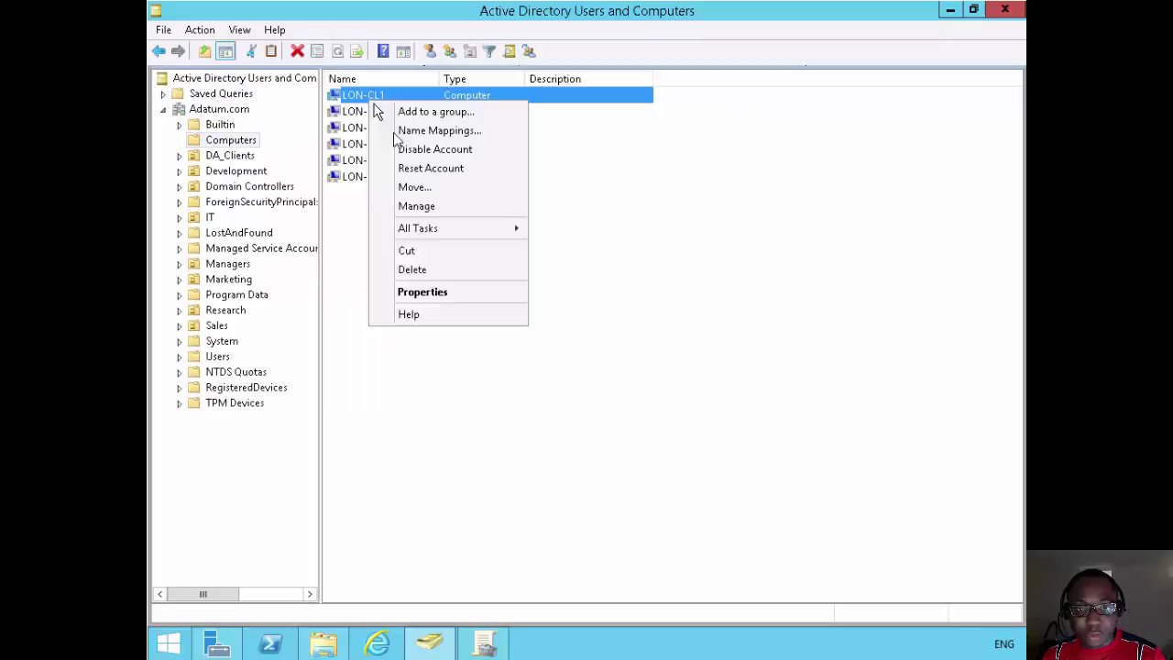
{"action": "left_click", "coordinate": [434, 292]}
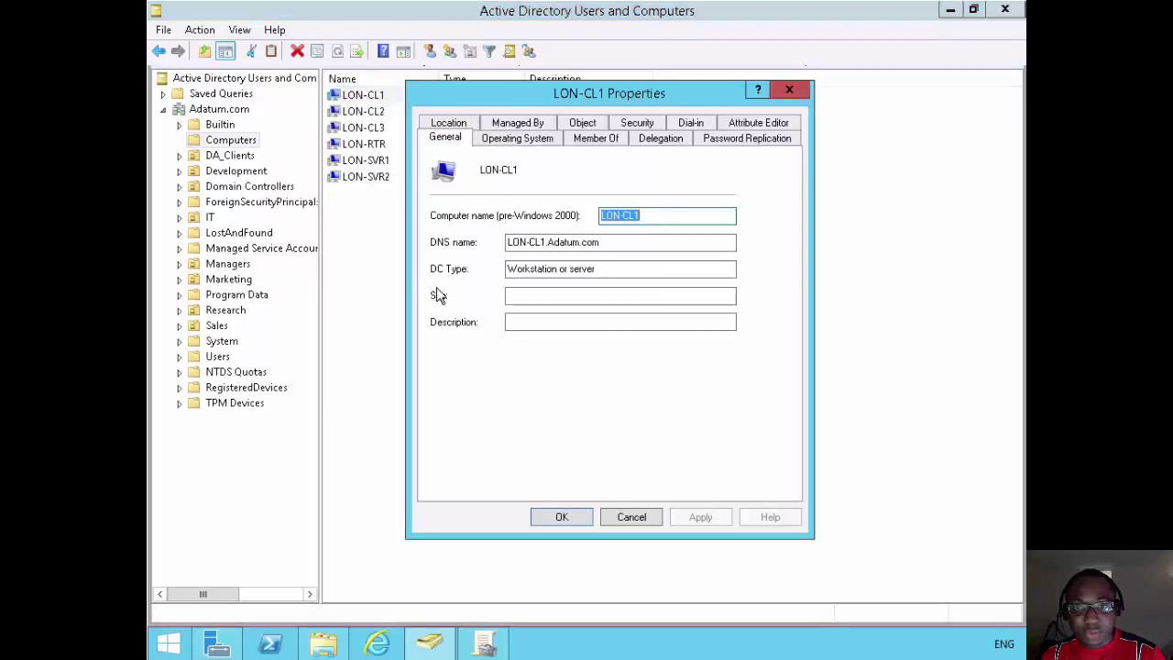
{"action": "left_click", "coordinate": [726, 128]}
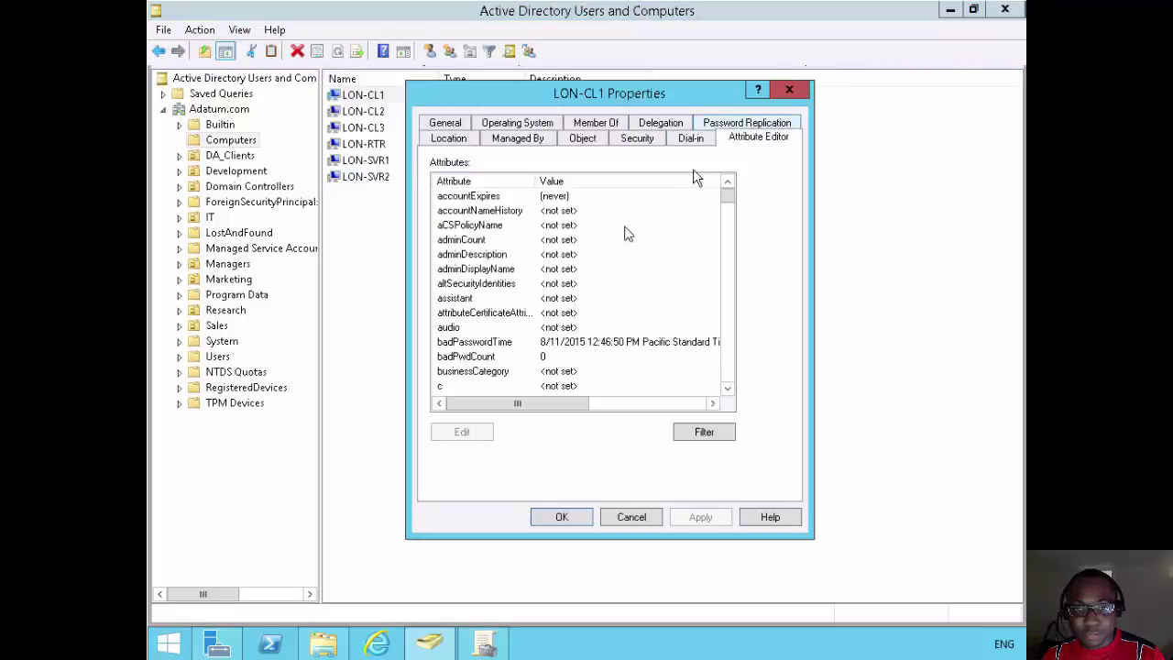
{"action": "left_click", "coordinate": [724, 335]}
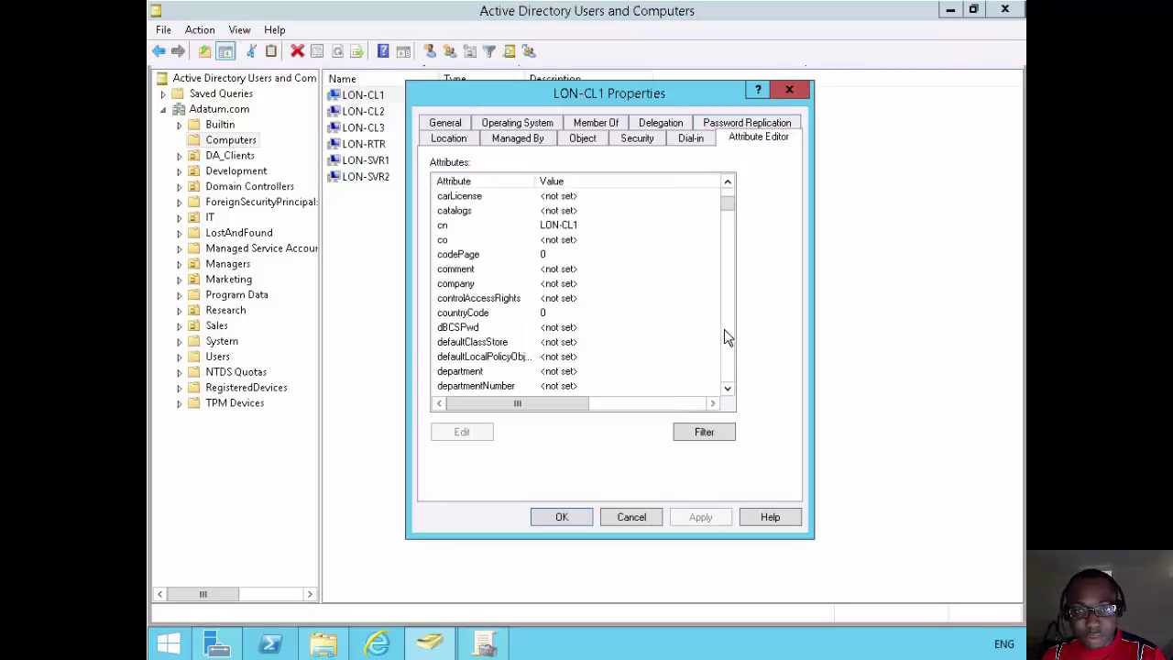
{"action": "left_click", "coordinate": [724, 334]}
{"action": "left_click", "coordinate": [629, 273]}
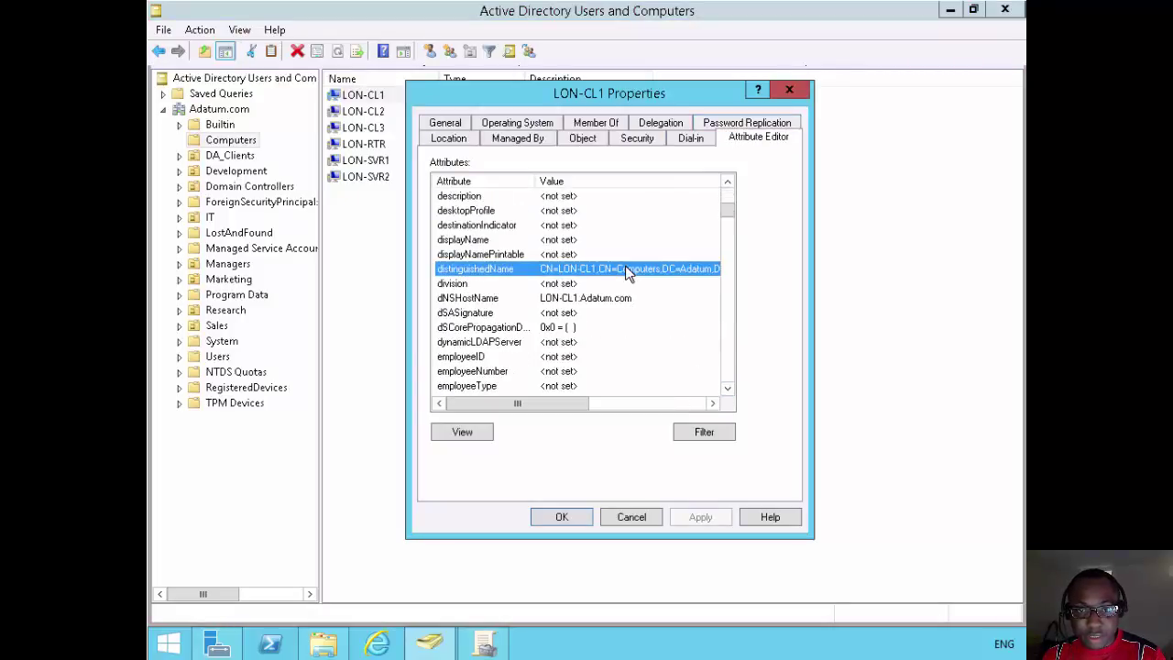
{"action": "double_click", "coordinate": [628, 272]}
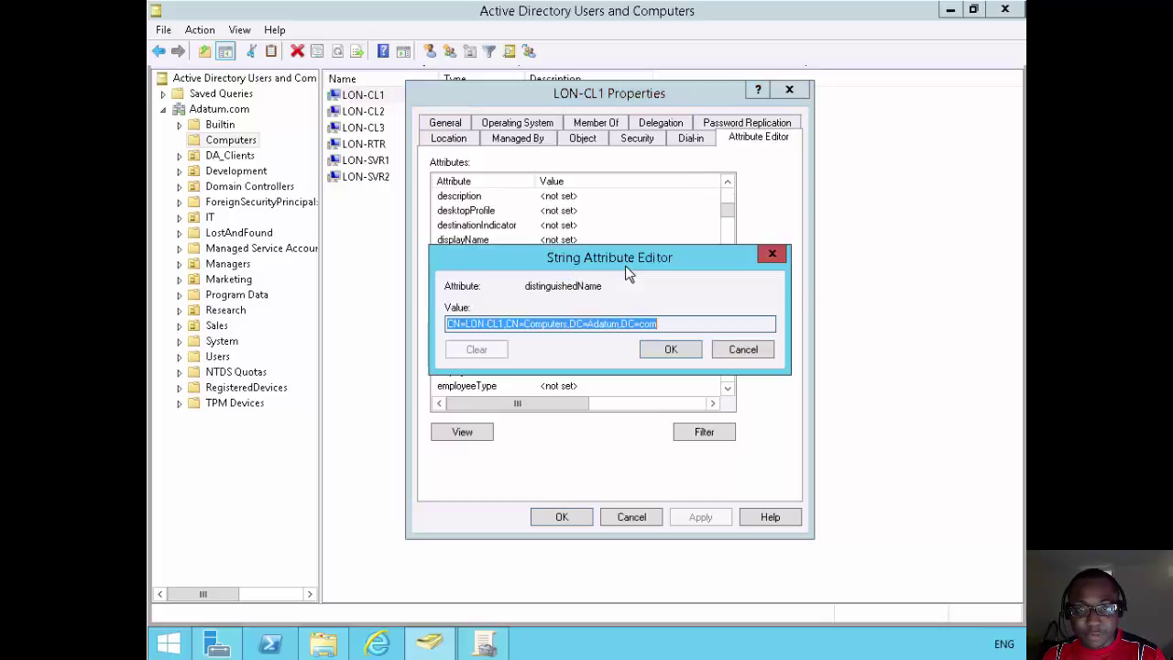
{"action": "right_click", "coordinate": [609, 329]}
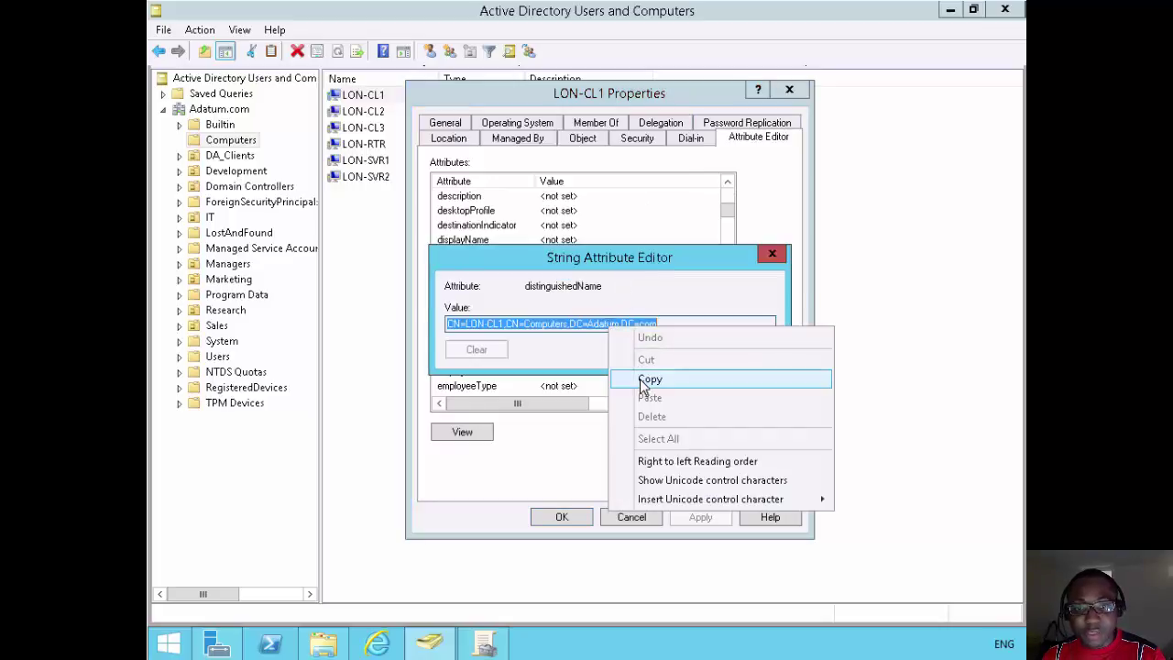
{"action": "left_click", "coordinate": [649, 380]}
{"action": "left_click", "coordinate": [775, 253]}
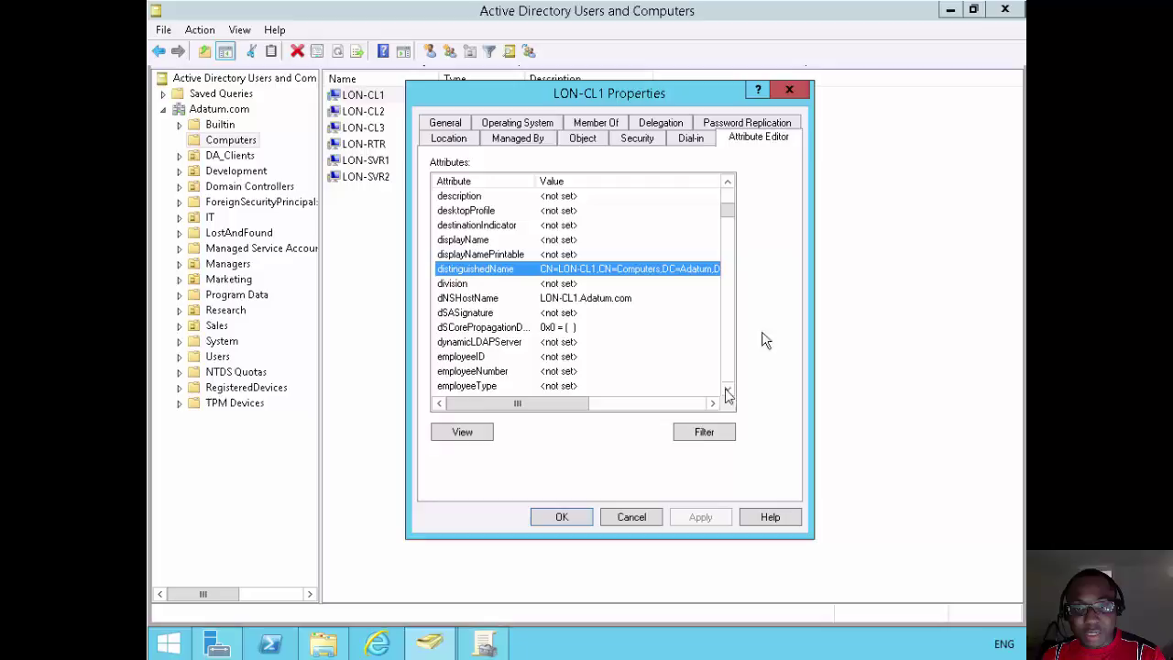
{"action": "left_click", "coordinate": [585, 521]}
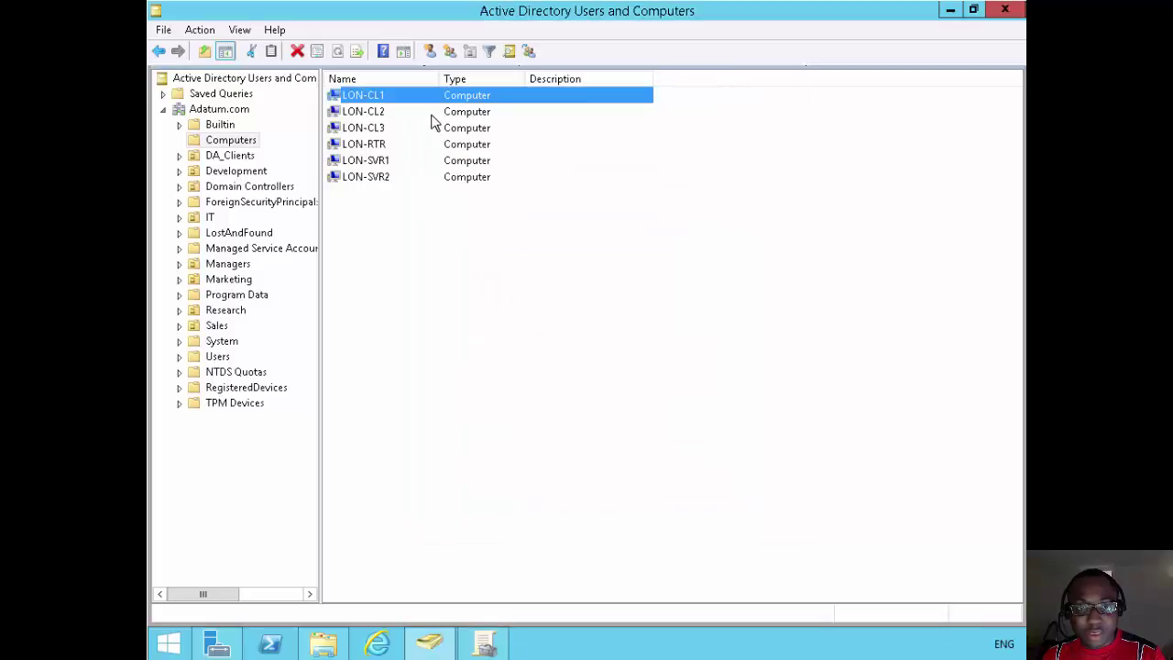
Open the first Marketing user's msDS-PrimaryComputer attribute in the Attribute Editor.
{"action": "left_click", "coordinate": [378, 112]}
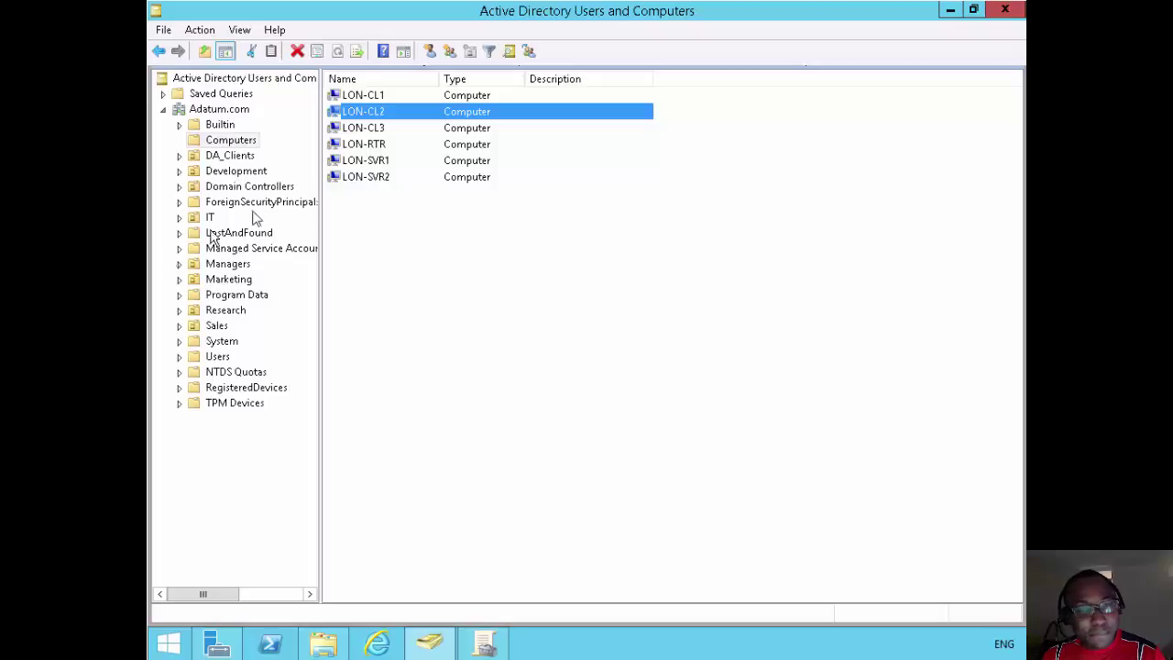
{"action": "left_click", "coordinate": [227, 279]}
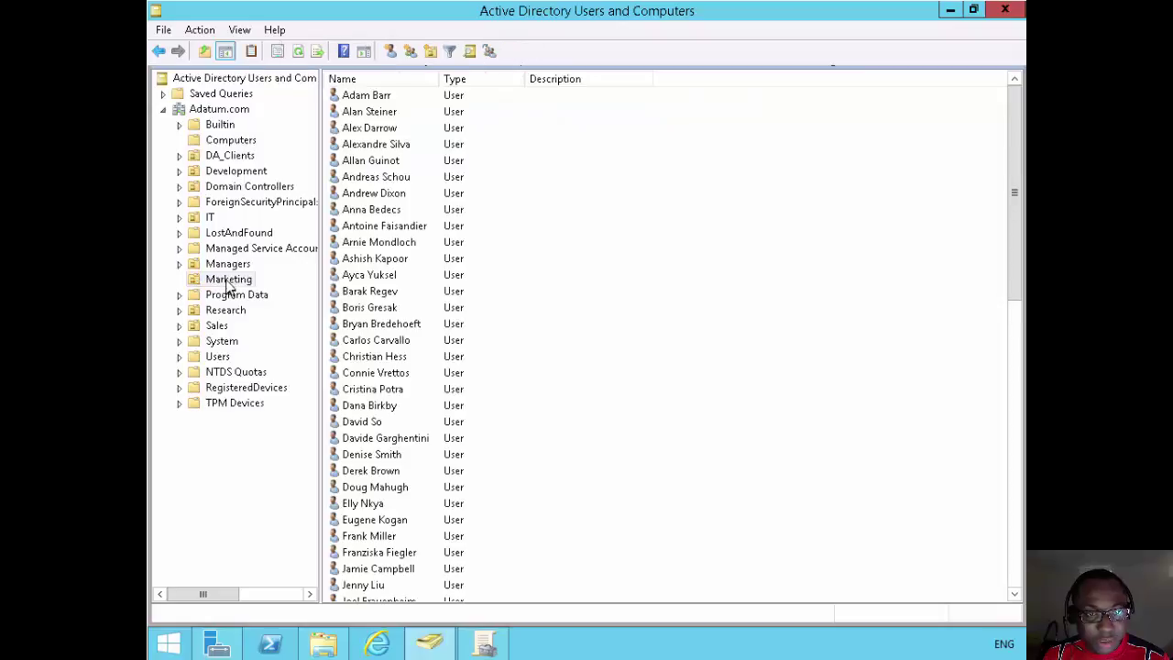
{"action": "left_click", "coordinate": [368, 97]}
{"action": "right_click", "coordinate": [368, 97]}
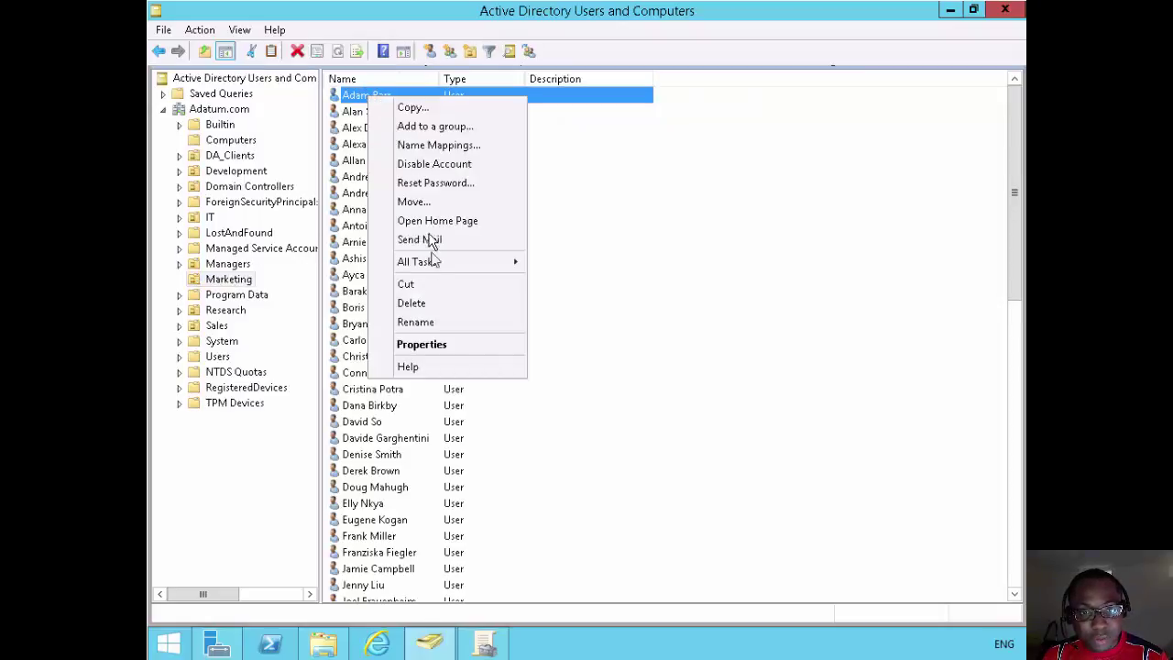
{"action": "left_click", "coordinate": [437, 345]}
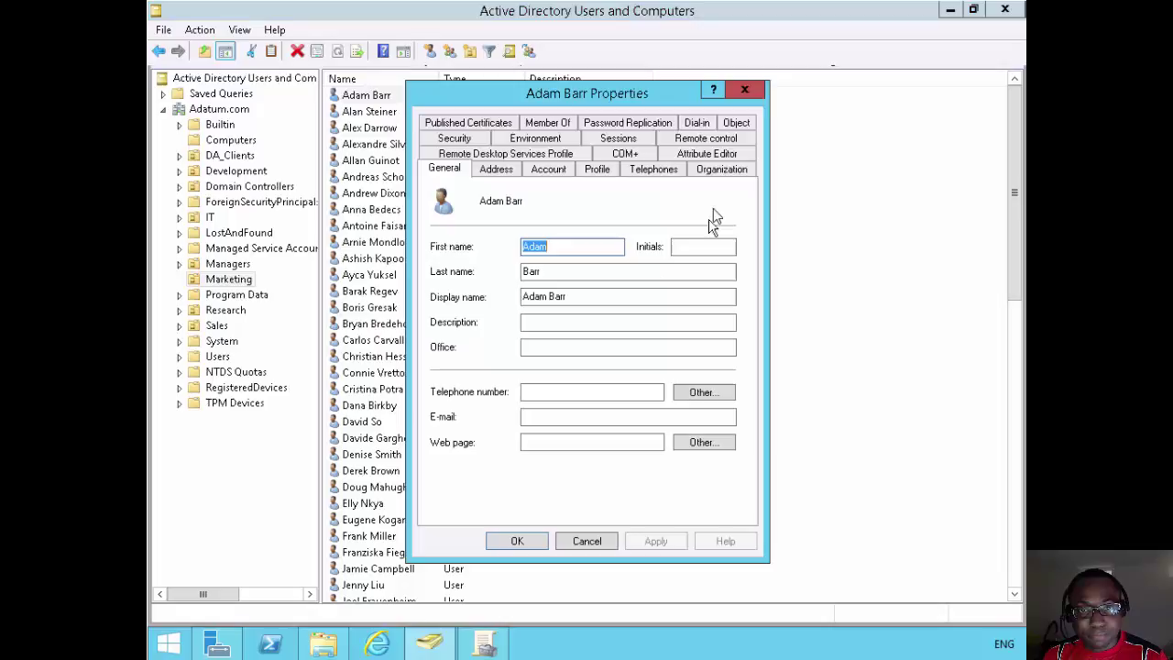
{"action": "left_click", "coordinate": [711, 154]}
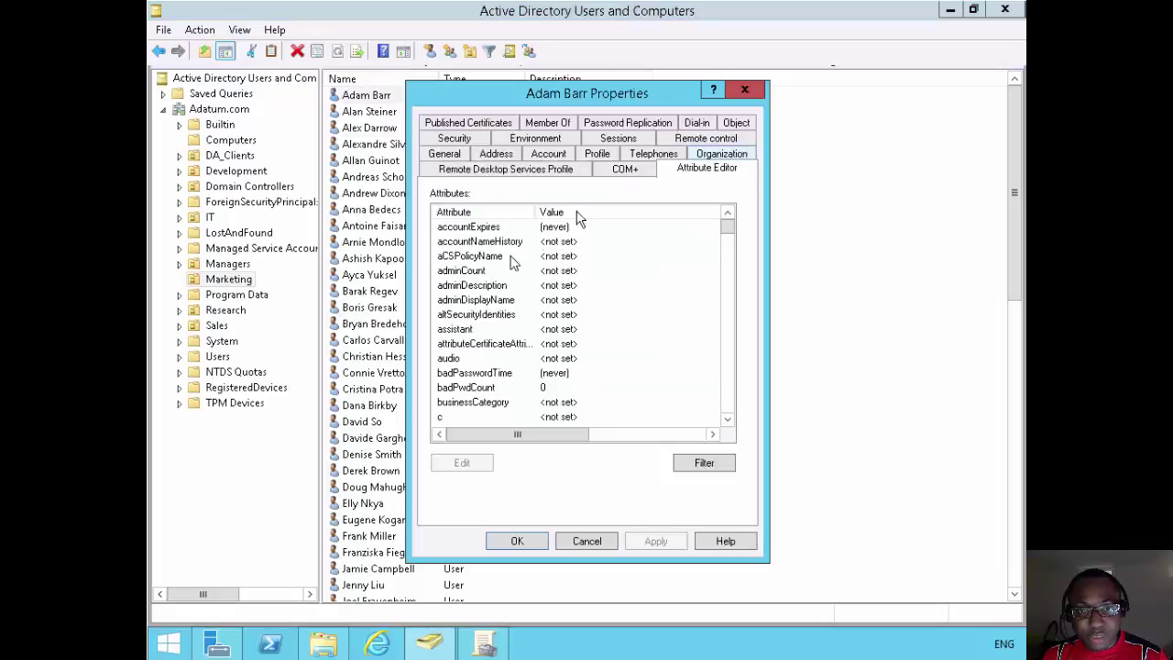
{"action": "left_click", "coordinate": [505, 271]}
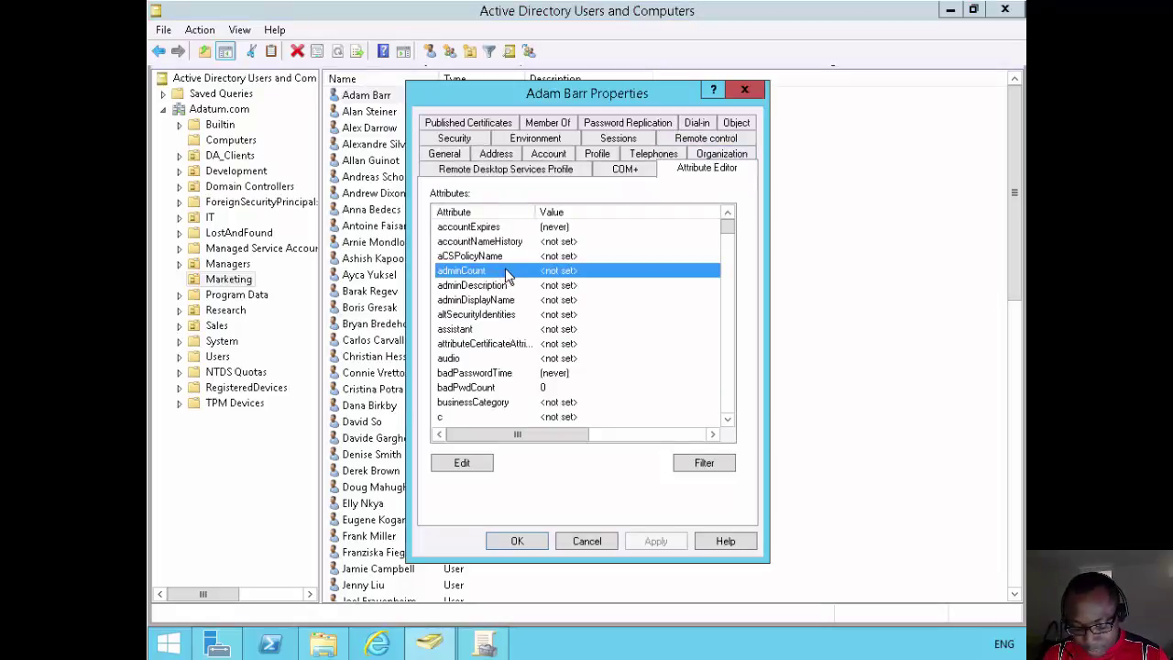
{"action": "type", "text": "ms"}
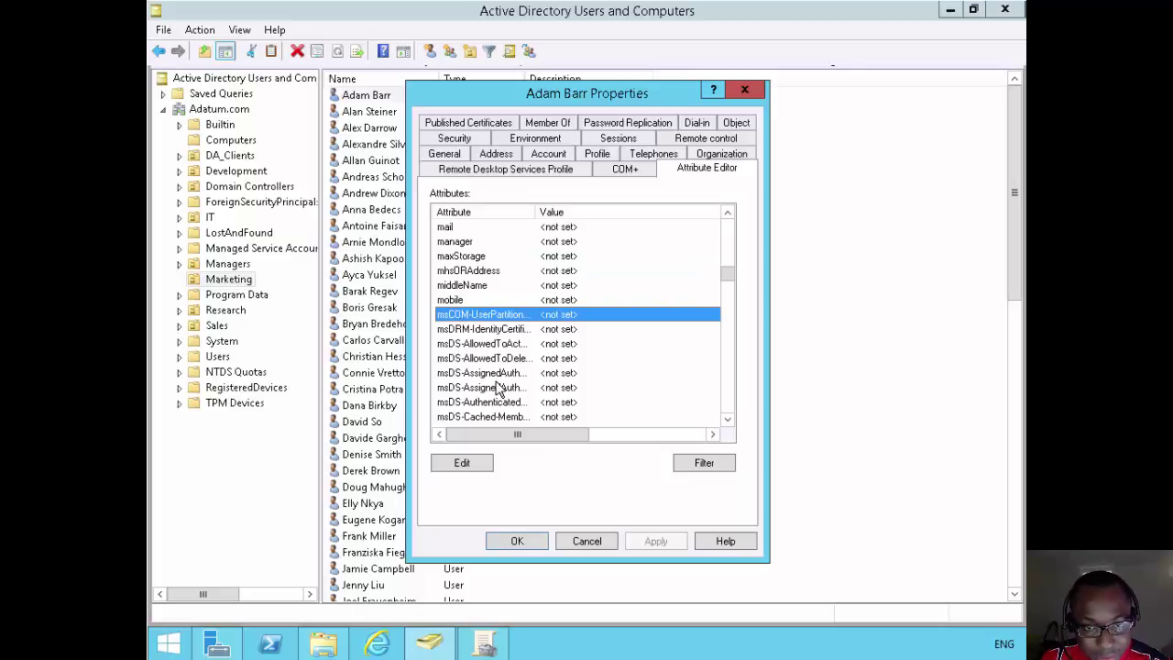
{"action": "scroll", "coordinate": [500, 390], "scroll_direction": "down", "scroll_amount": 1}
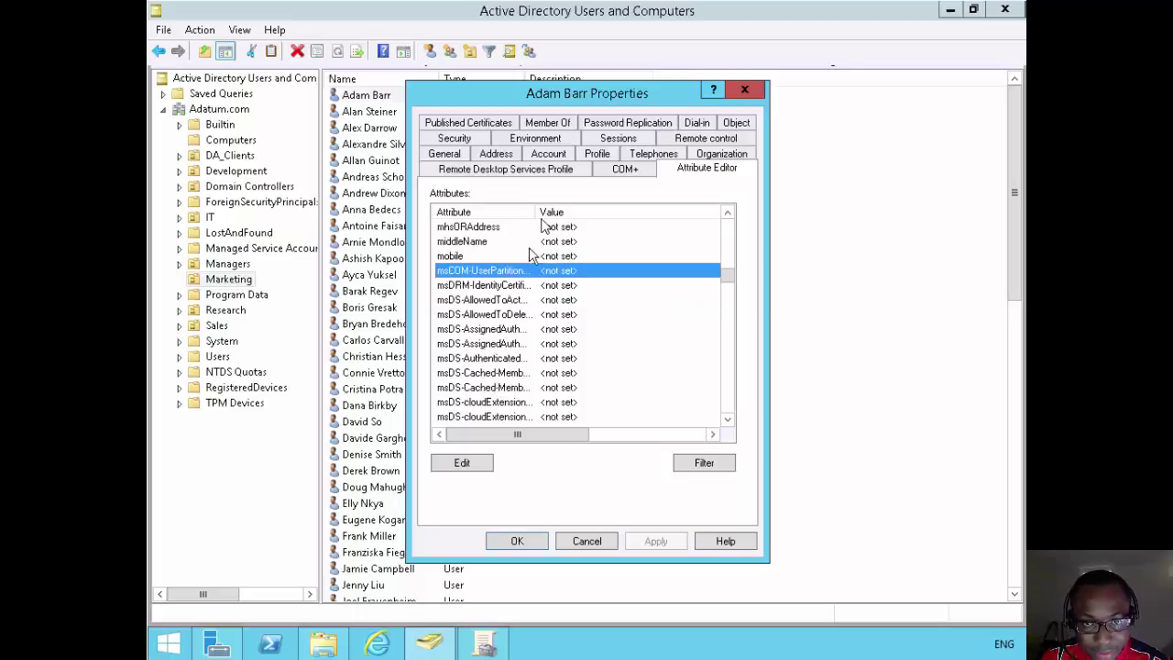
{"action": "double_click", "coordinate": [632, 211]}
{"action": "scroll", "coordinate": [538, 362], "scroll_direction": "down", "scroll_amount": 3}
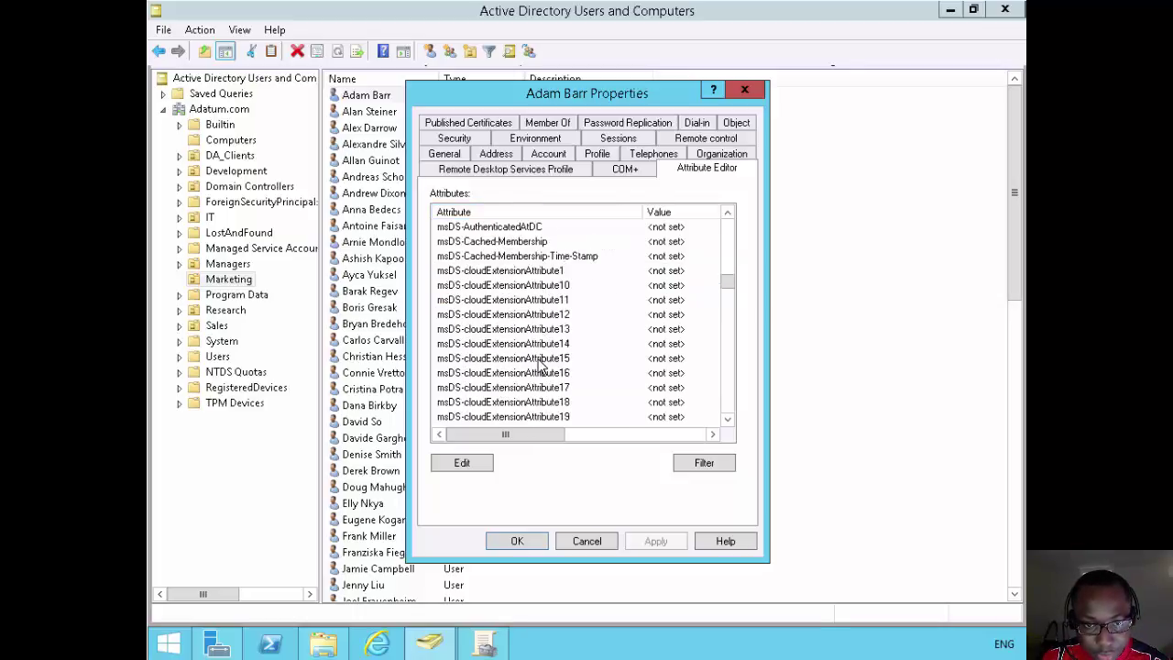
{"action": "scroll", "coordinate": [539, 364], "scroll_direction": "down", "scroll_amount": 8}
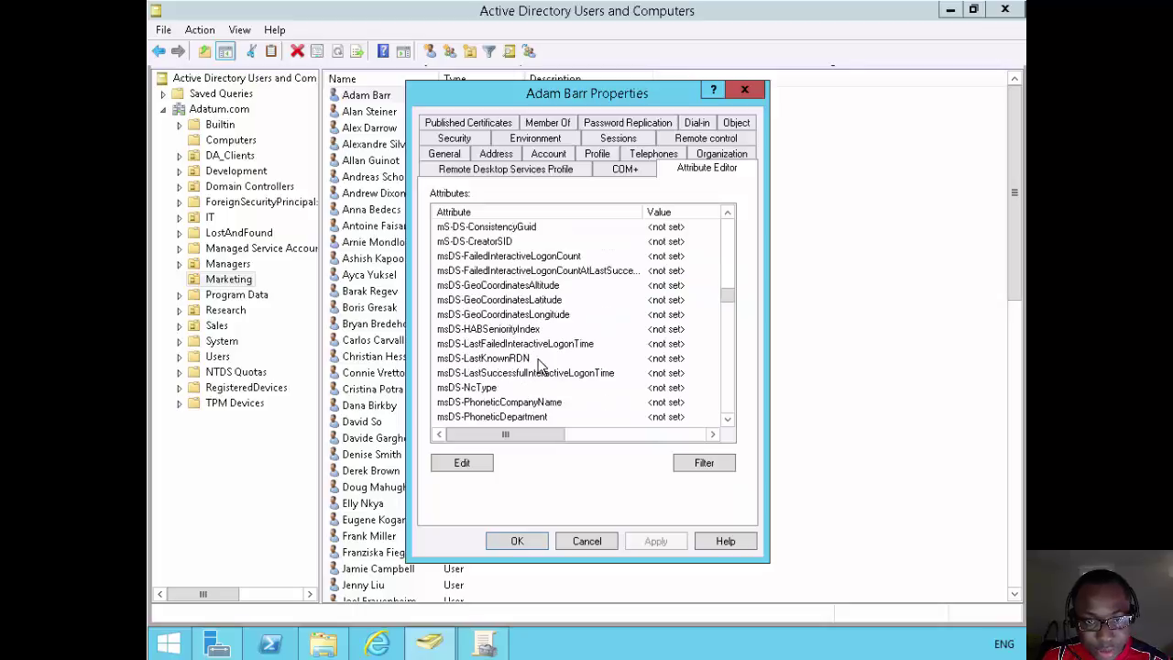
{"action": "scroll", "coordinate": [539, 364], "scroll_direction": "down", "scroll_amount": 2}
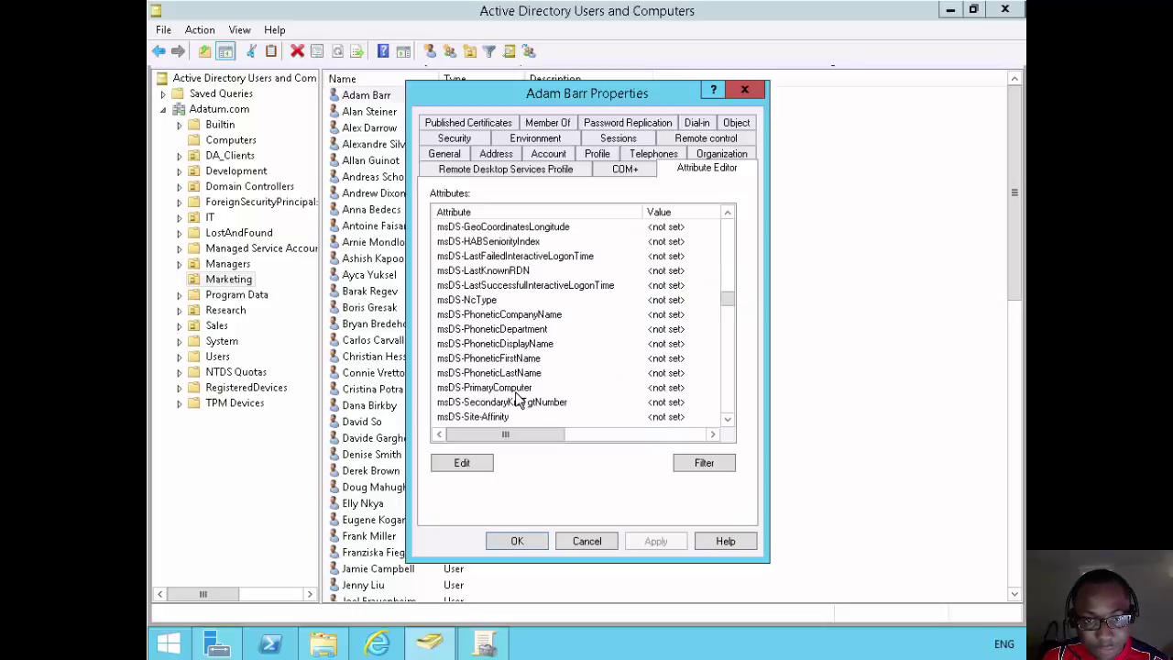
{"action": "left_click", "coordinate": [518, 391]}
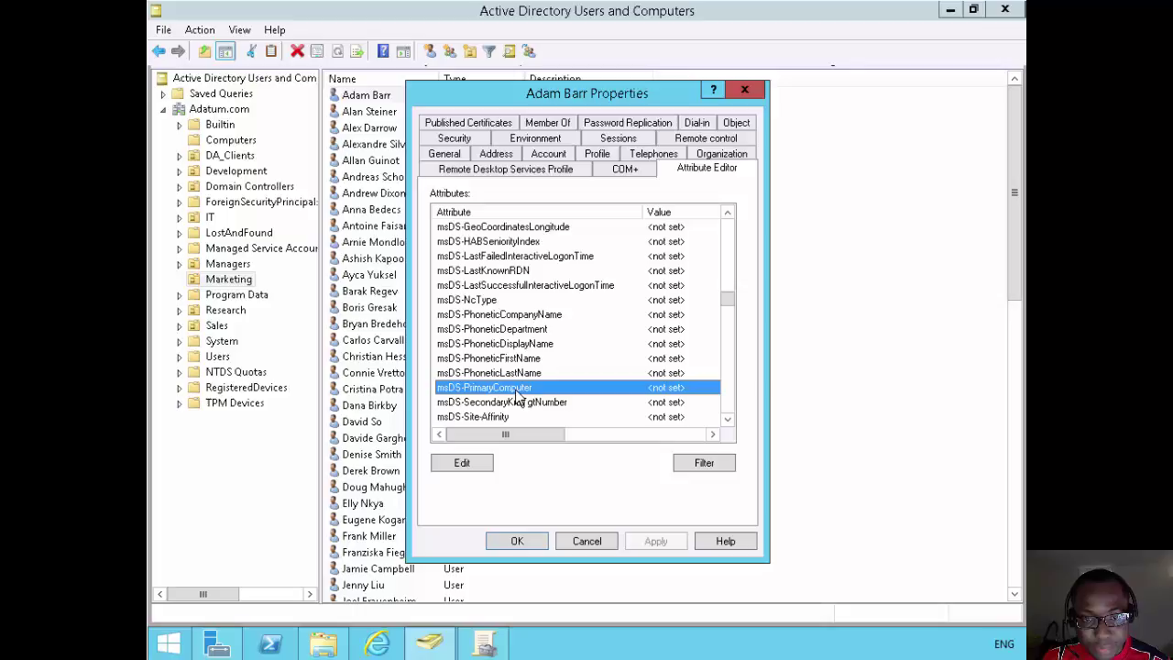
{"action": "double_click", "coordinate": [519, 394]}
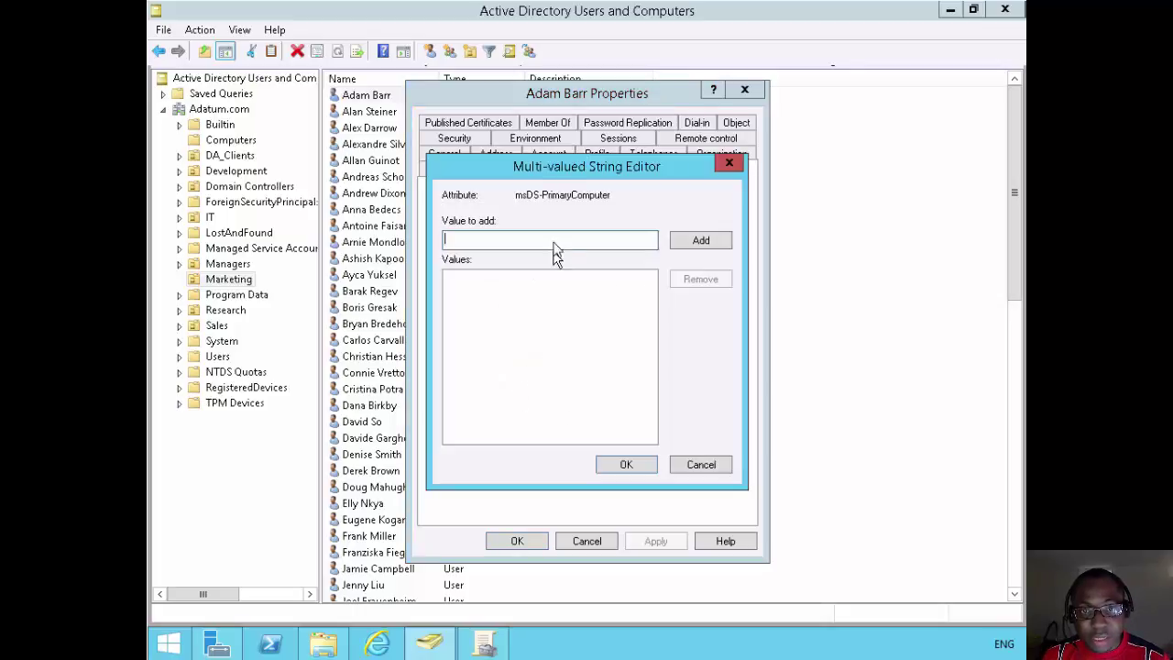
Add LON-CL1's distinguished name and the edited LON-CL2 version as msDS-PrimaryComputer values.
{"action": "left_click_drag", "start_coordinate": [577, 181], "coordinate": [598, 194]}
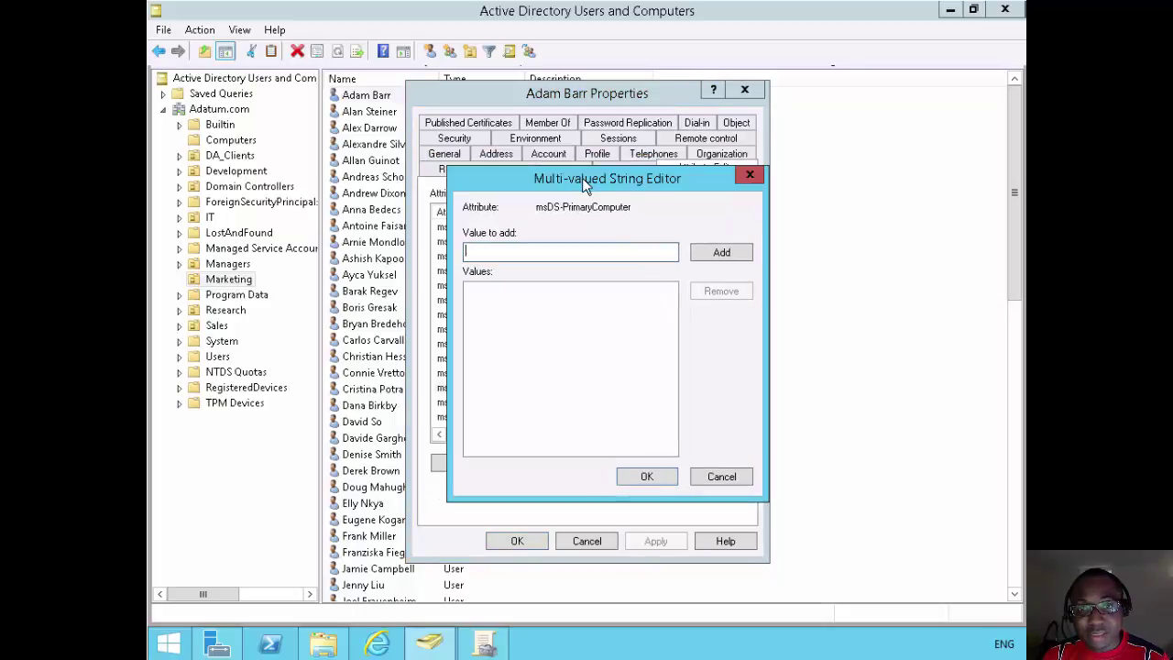
{"action": "right_click", "coordinate": [540, 256]}
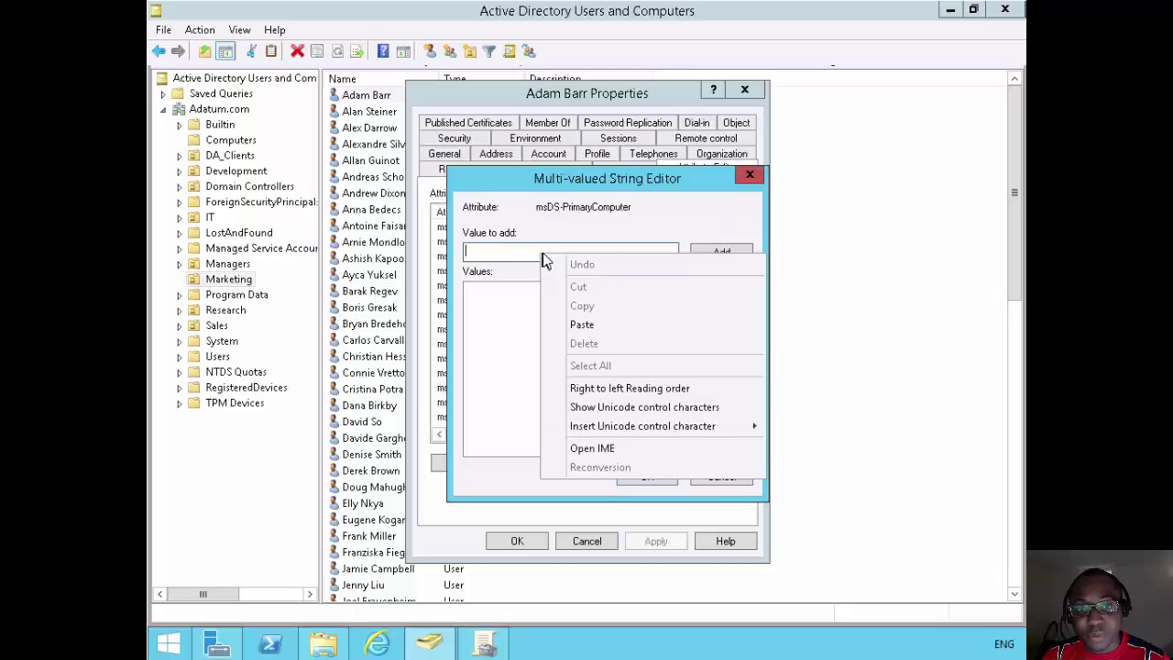
{"action": "left_click", "coordinate": [584, 326]}
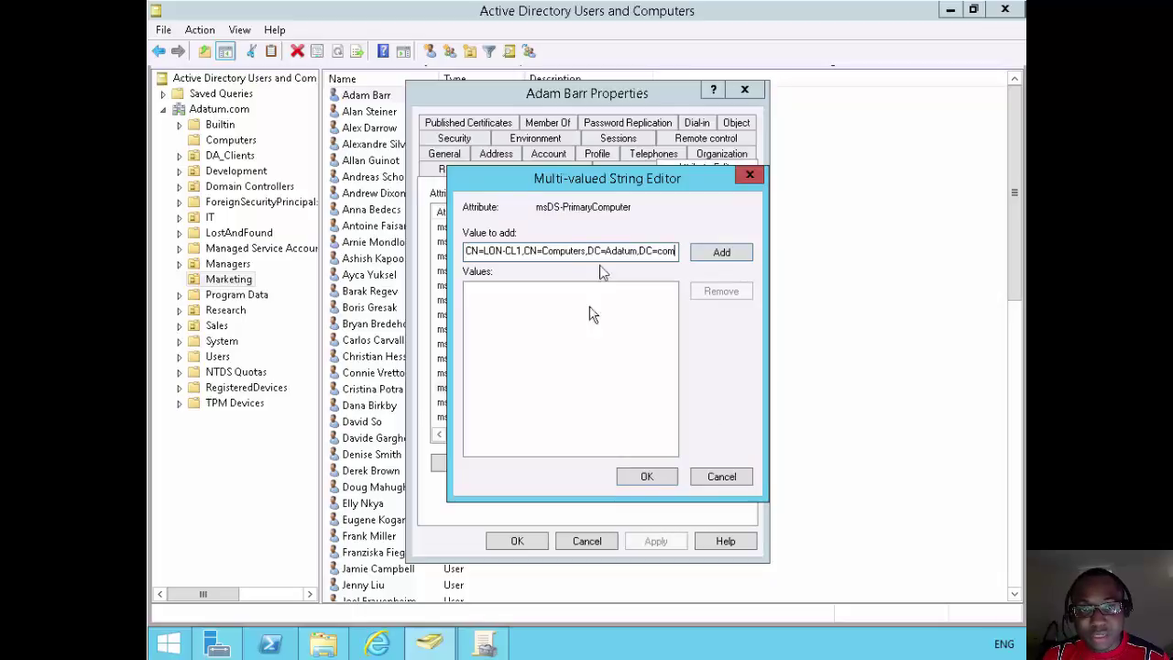
{"action": "left_click", "coordinate": [704, 254]}
{"action": "right_click", "coordinate": [655, 259]}
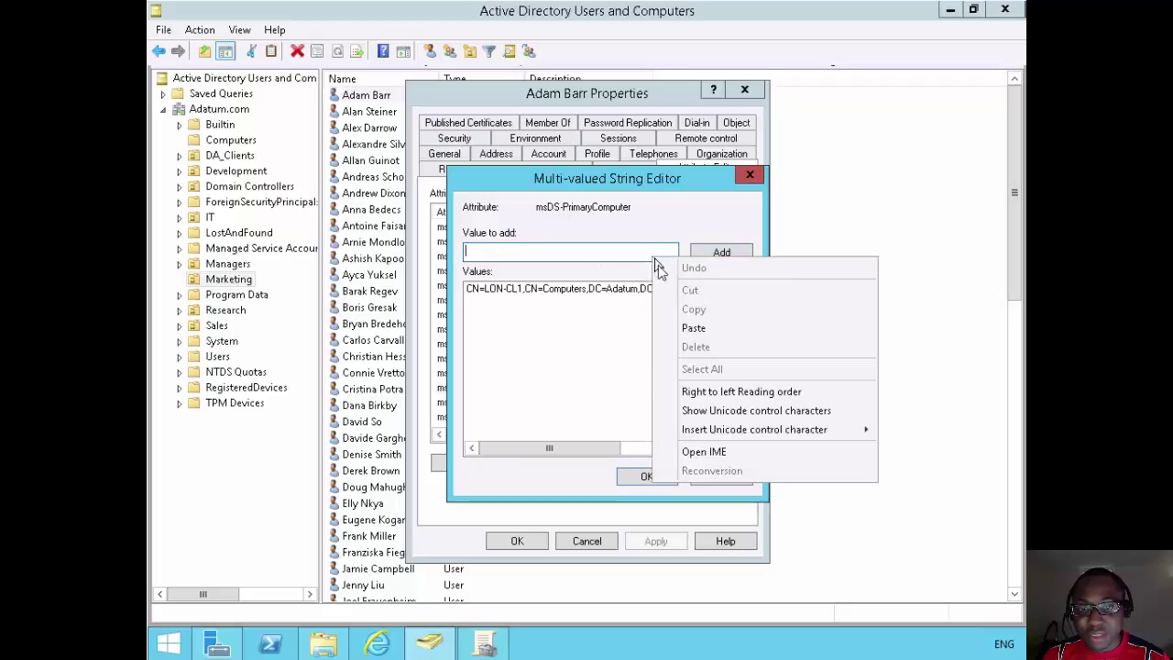
{"action": "left_click", "coordinate": [693, 328]}
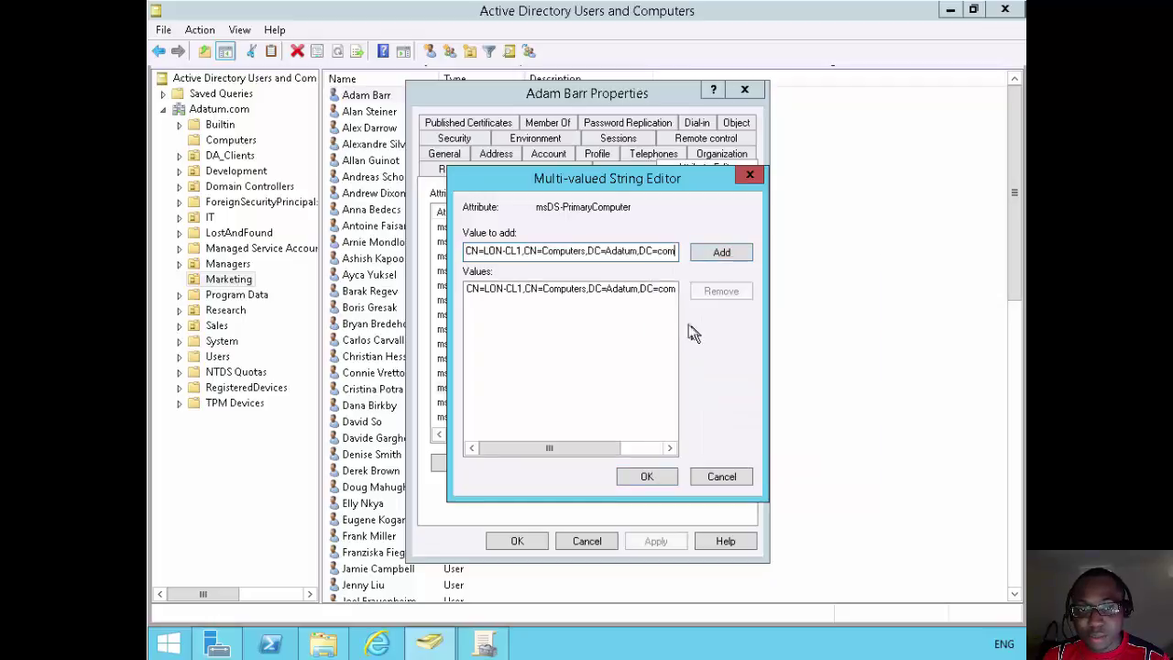
{"action": "left_click", "coordinate": [521, 251]}
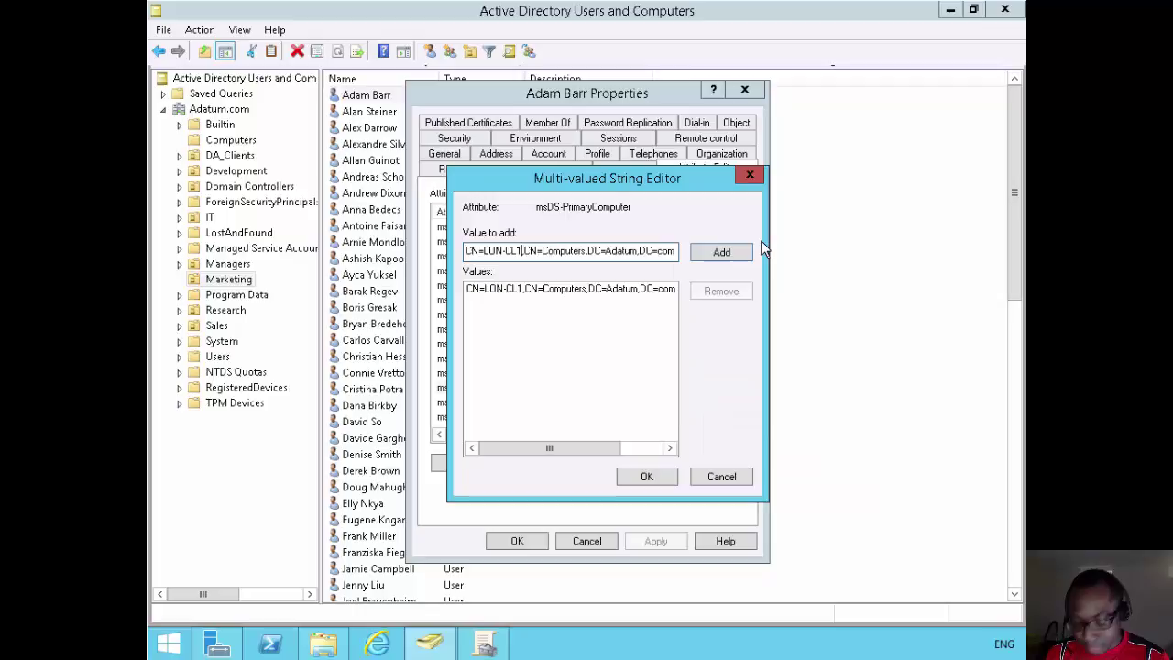
{"action": "key", "text": "BackSpace"}
{"action": "type", "text": "2"}
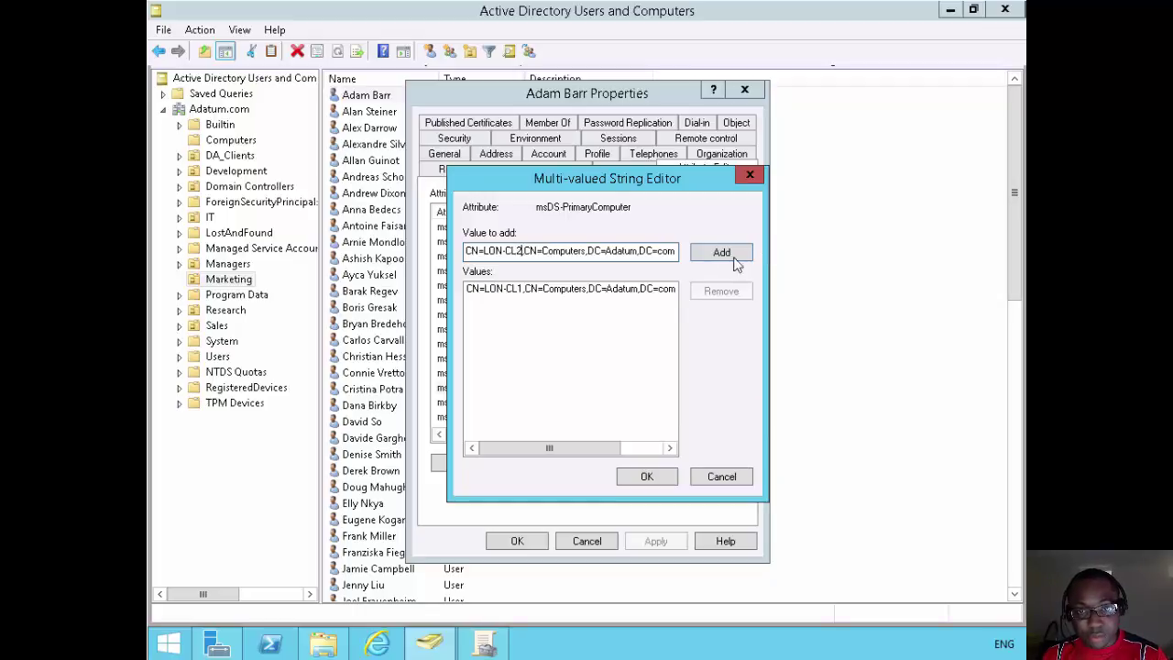
{"action": "left_click", "coordinate": [721, 252]}
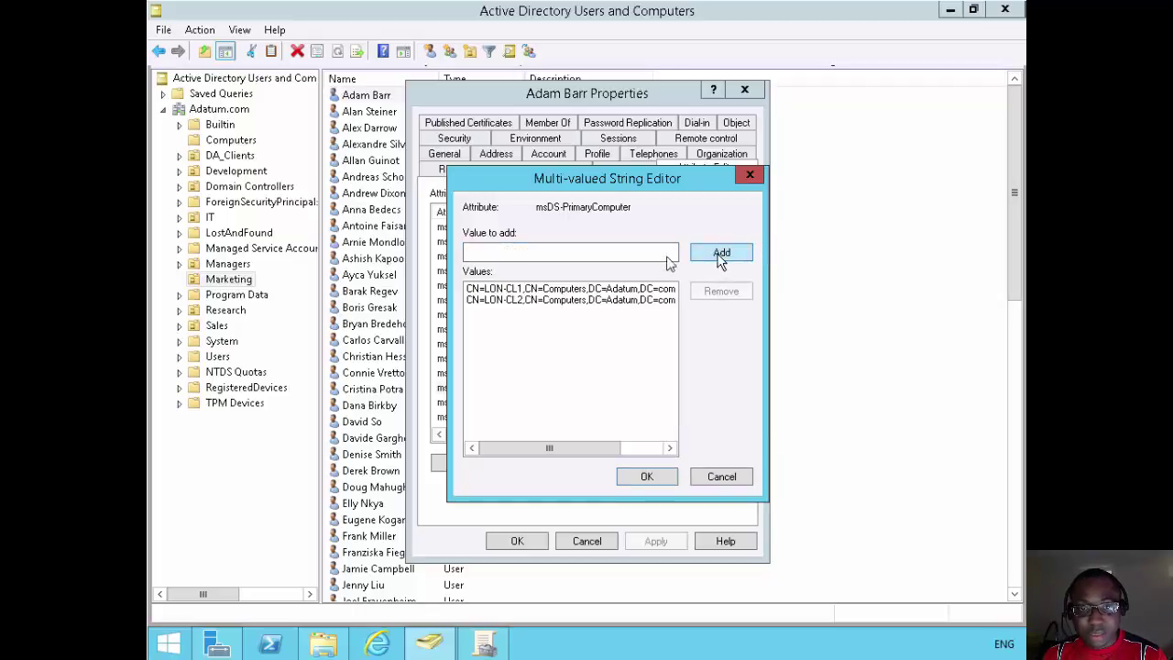
Check both computer entries, then apply and save the user's properties.
{"action": "left_click", "coordinate": [519, 291]}
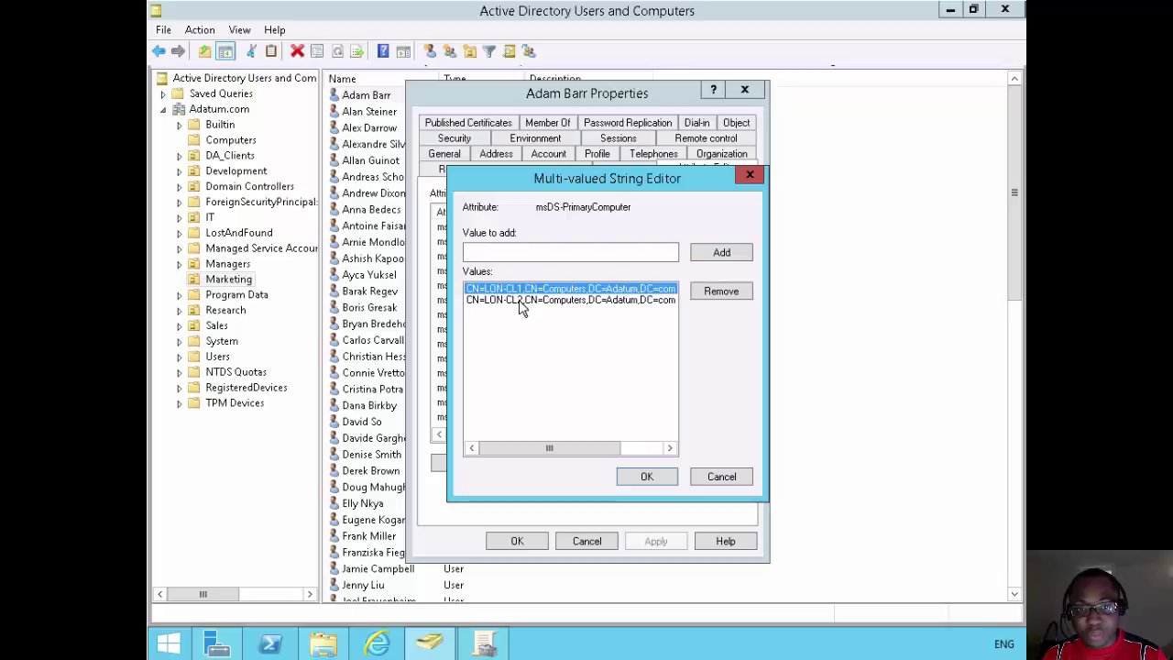
{"action": "left_click", "coordinate": [518, 300]}
{"action": "left_click", "coordinate": [519, 287]}
{"action": "left_click", "coordinate": [526, 301]}
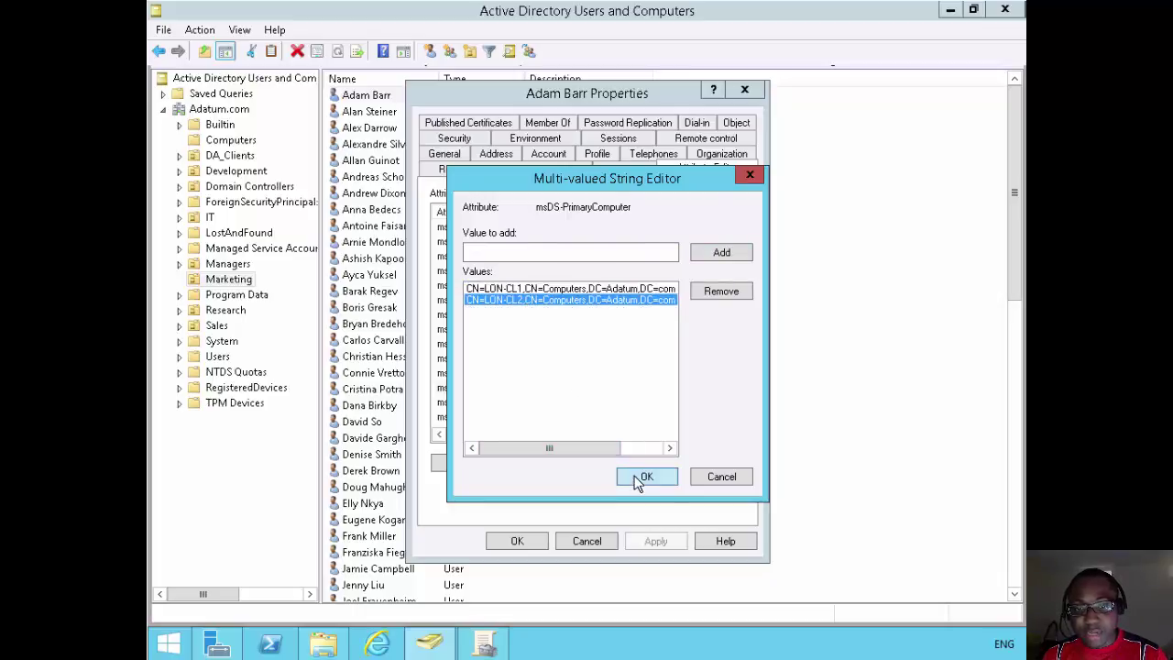
{"action": "left_click", "coordinate": [641, 478]}
{"action": "left_click", "coordinate": [653, 542]}
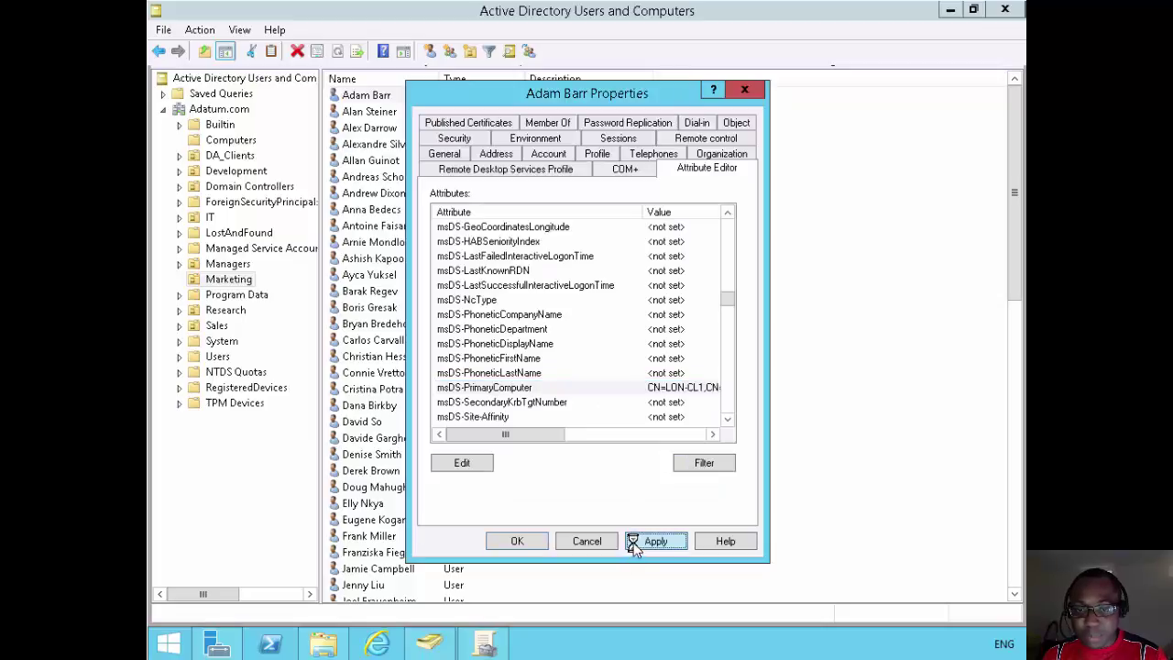
{"action": "left_click", "coordinate": [526, 542]}
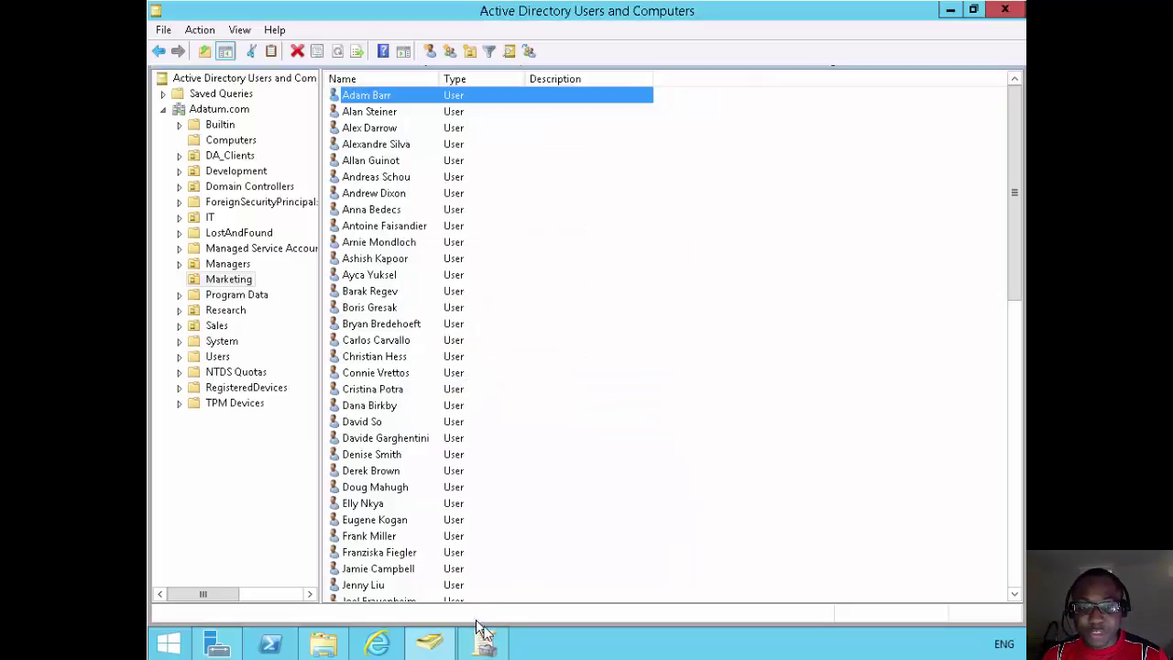
Choose Edit on the Default Domain Policy link in Group Policy Management.
{"action": "left_click", "coordinate": [488, 644]}
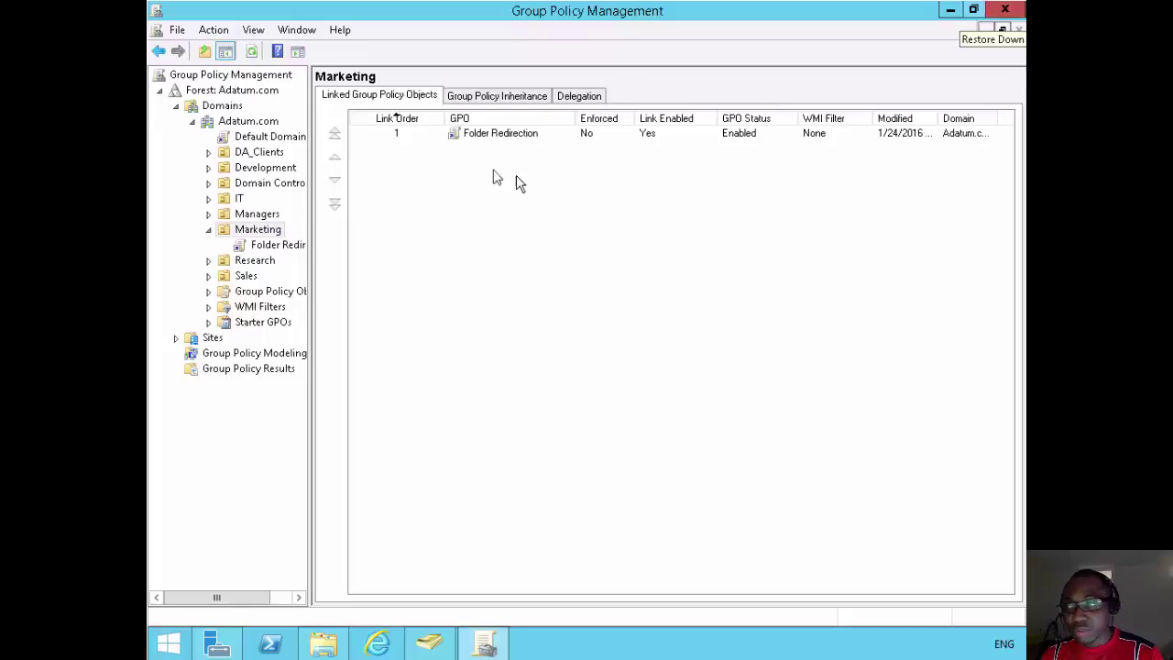
{"action": "right_click", "coordinate": [258, 141]}
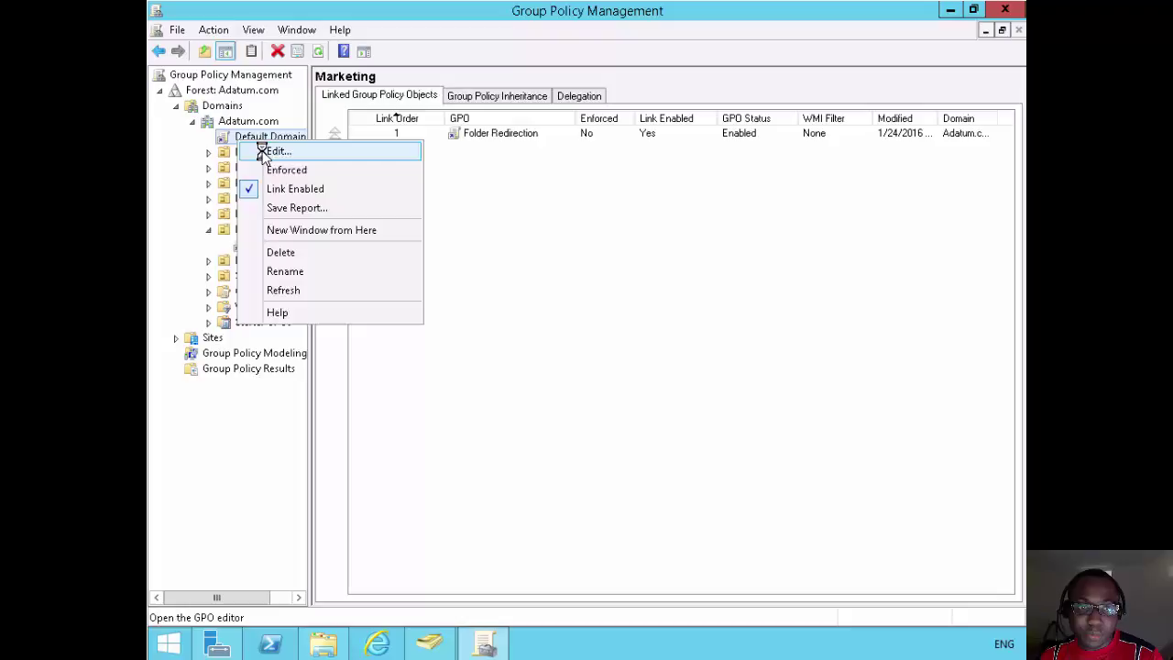
{"action": "left_click", "coordinate": [270, 151]}
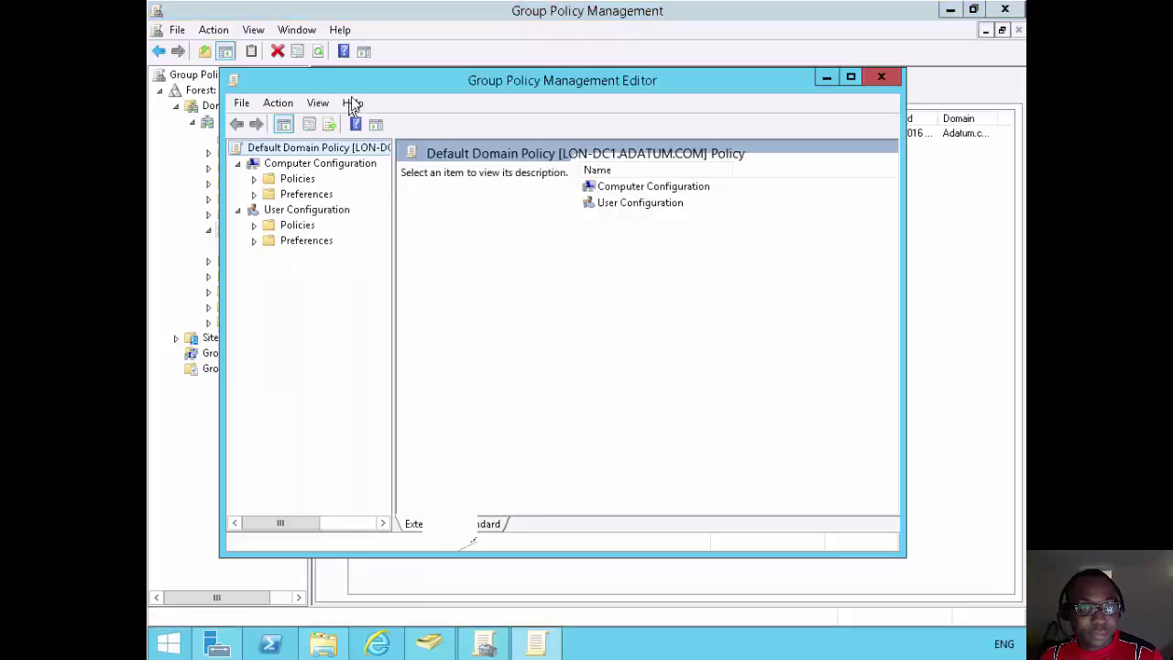
Maximise the editor and show Computer Configuration > Administrative Templates > System > User Profiles, sorted by Setting.
{"action": "double_click", "coordinate": [358, 80]}
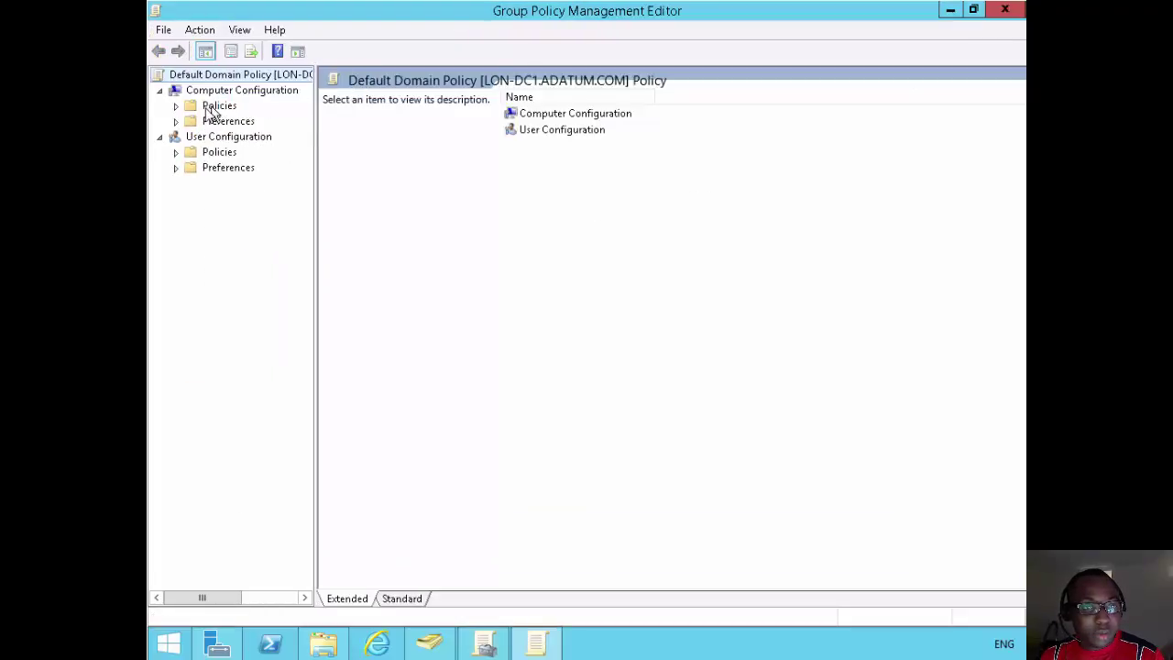
{"action": "left_click", "coordinate": [176, 106]}
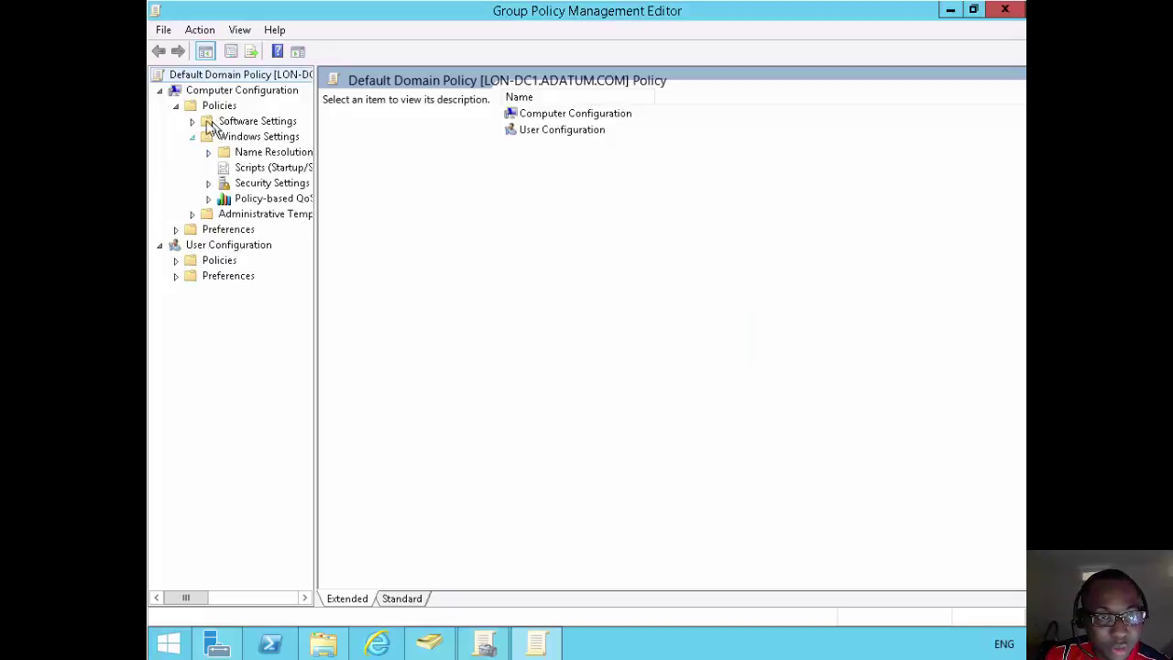
{"action": "left_click", "coordinate": [192, 214]}
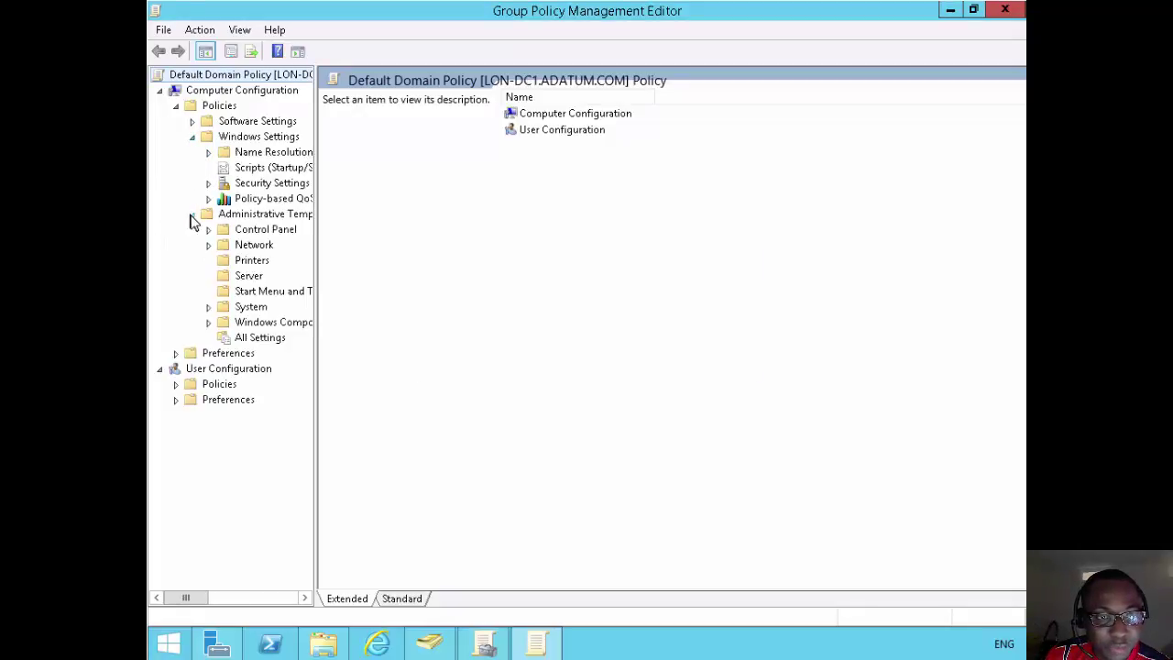
{"action": "left_click", "coordinate": [208, 308]}
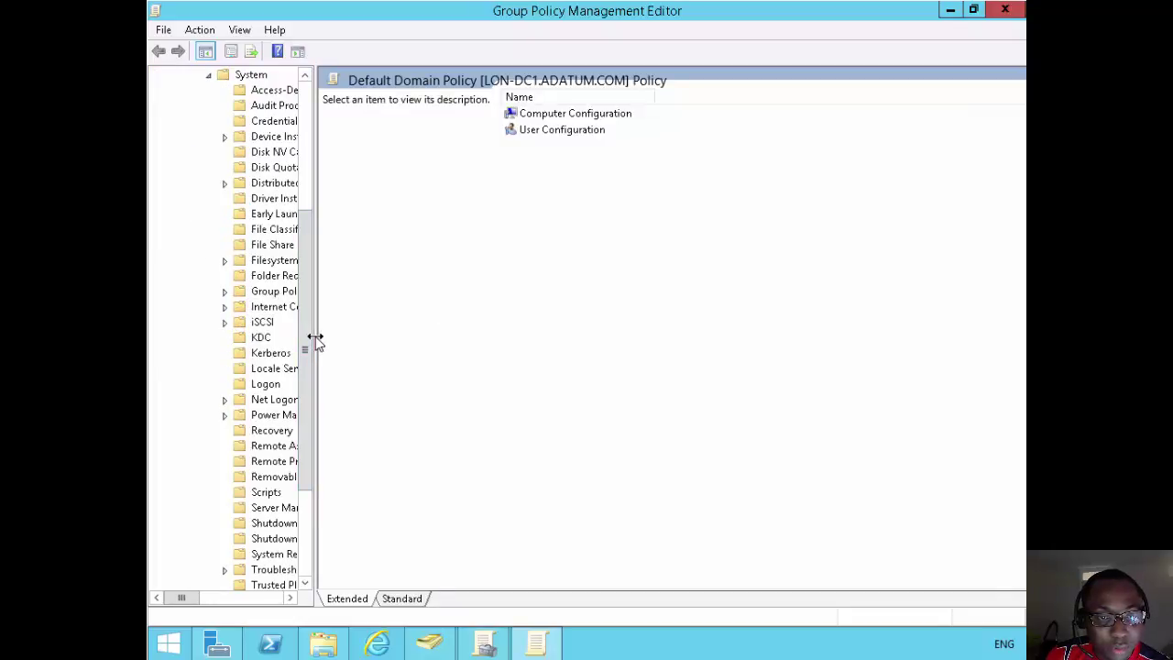
{"action": "left_click_drag", "start_coordinate": [332, 346], "coordinate": [367, 348]}
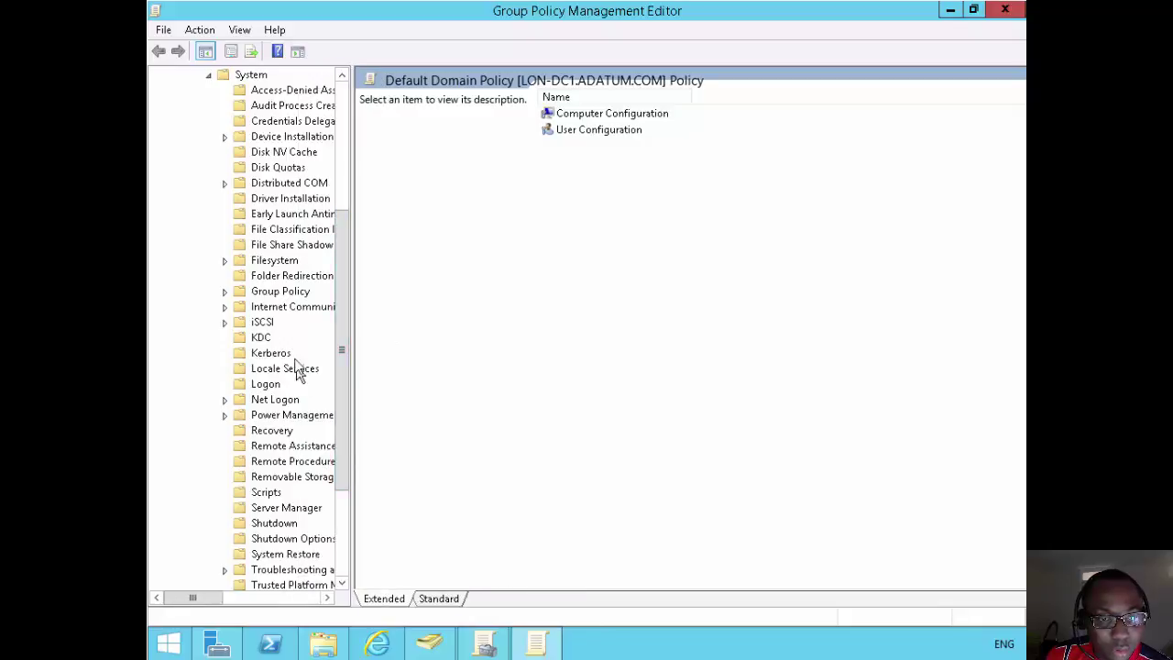
{"action": "left_click", "coordinate": [340, 518]}
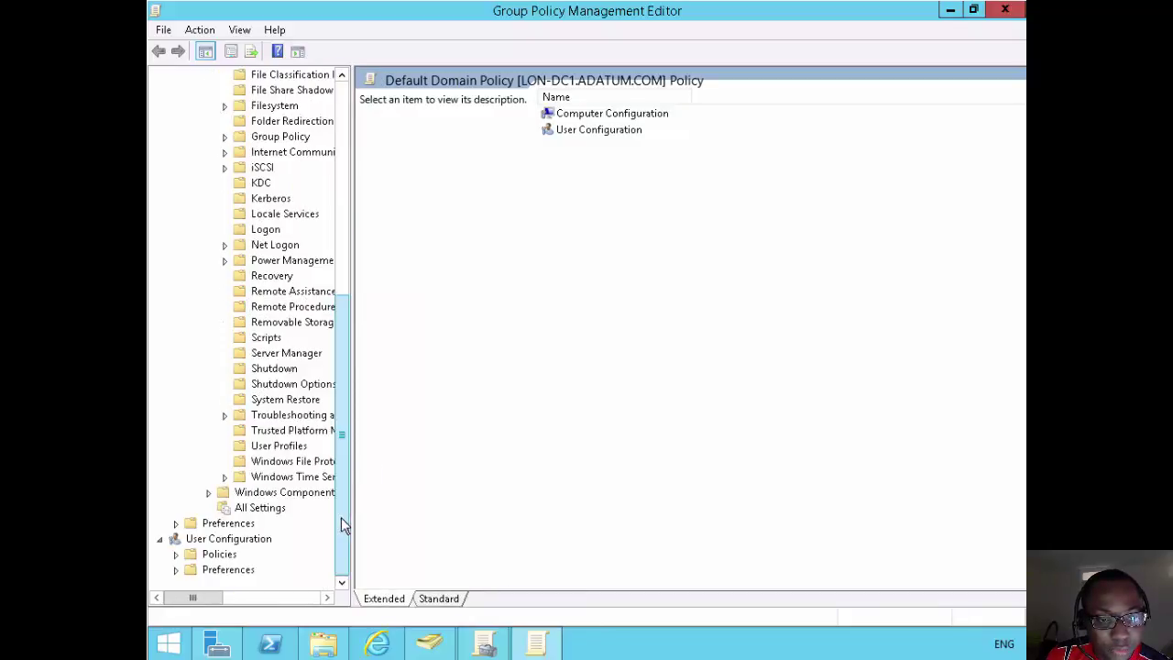
{"action": "left_click", "coordinate": [277, 446]}
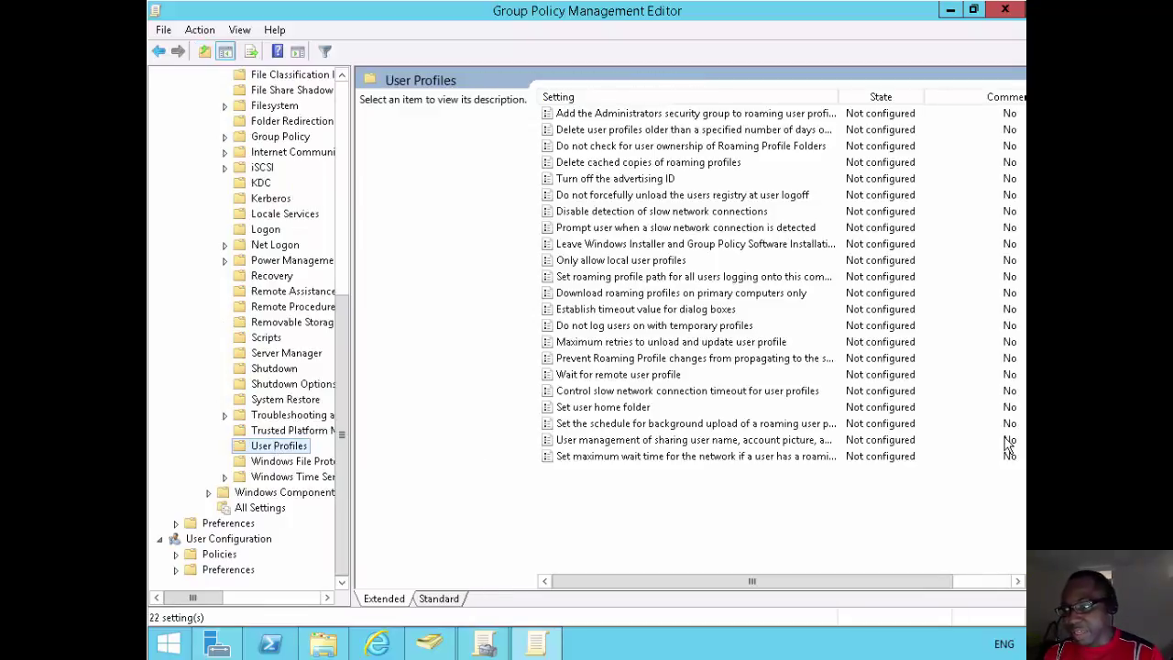
{"action": "left_click", "coordinate": [657, 97]}
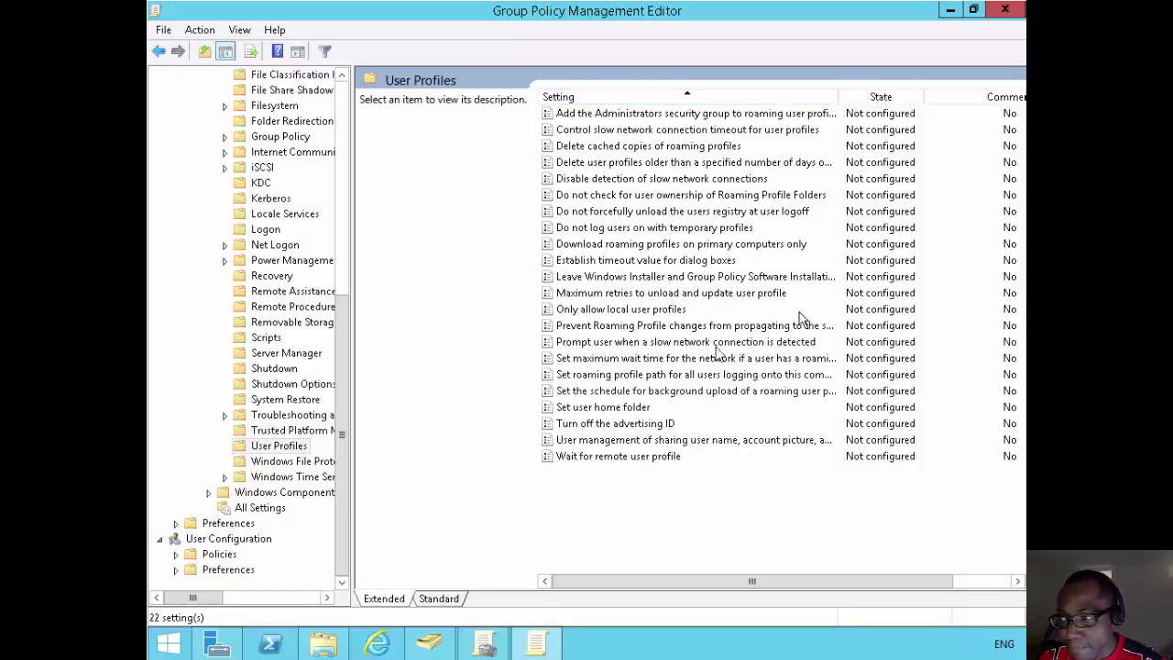
Set 'Download roaming profiles on primary computers only' to Enabled.
{"action": "left_click", "coordinate": [610, 246]}
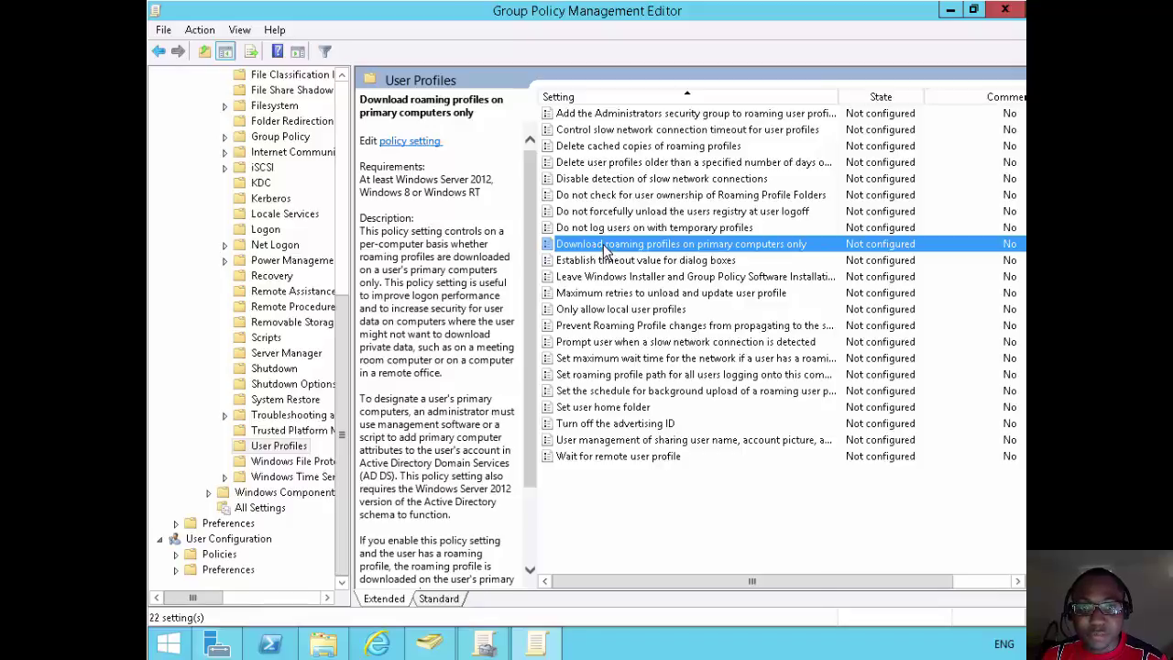
{"action": "double_click", "coordinate": [605, 250]}
{"action": "left_click", "coordinate": [262, 177]}
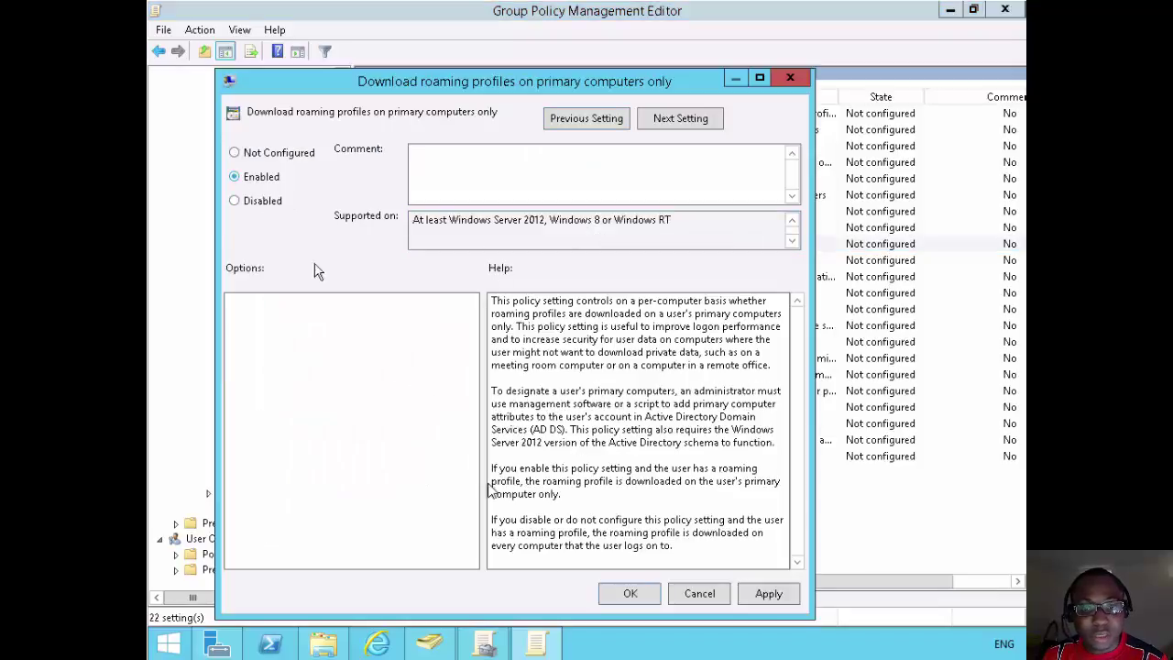
{"action": "left_click", "coordinate": [640, 593]}
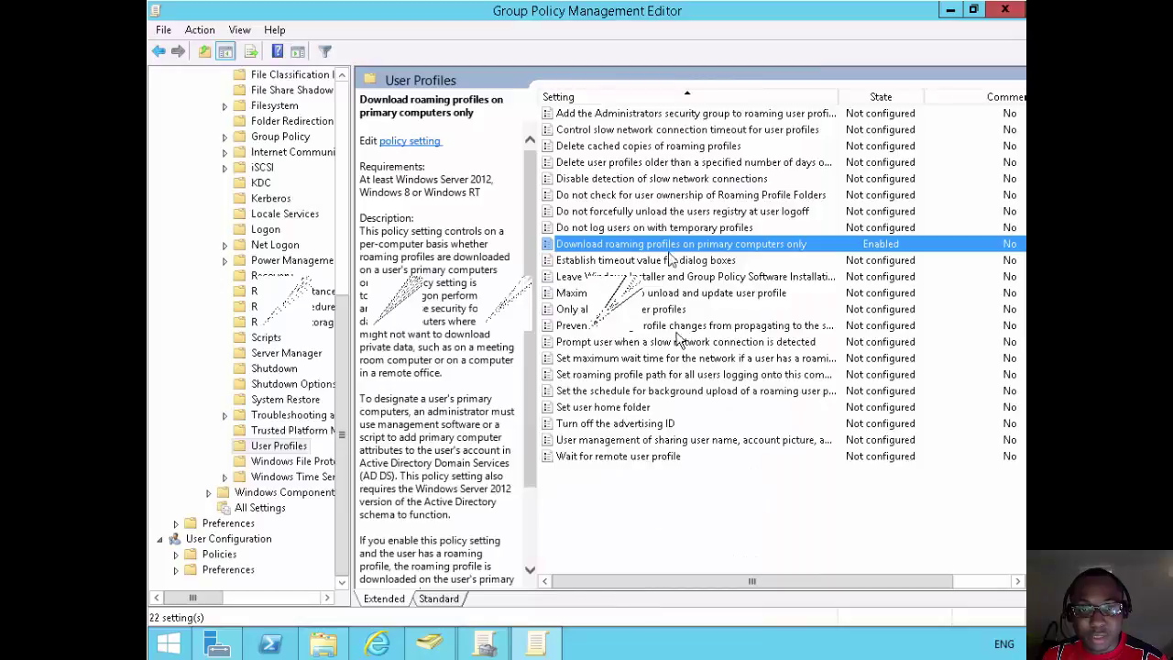
{"action": "left_click_drag", "start_coordinate": [676, 16], "coordinate": [680, 168]}
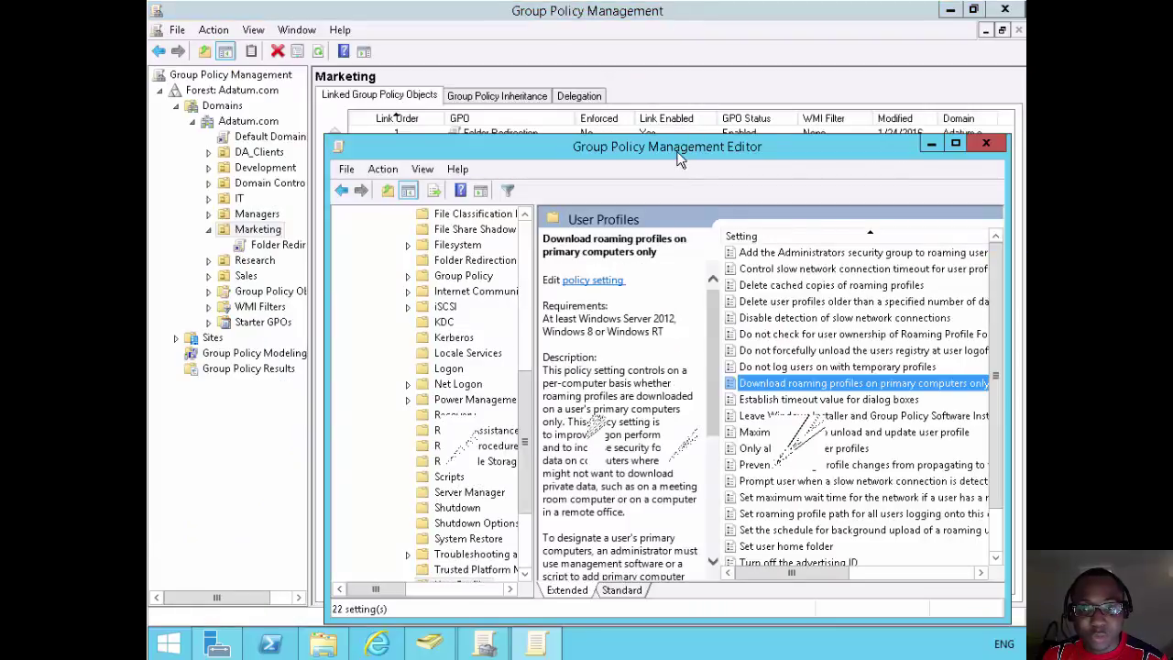
{"action": "double_click", "coordinate": [679, 158]}
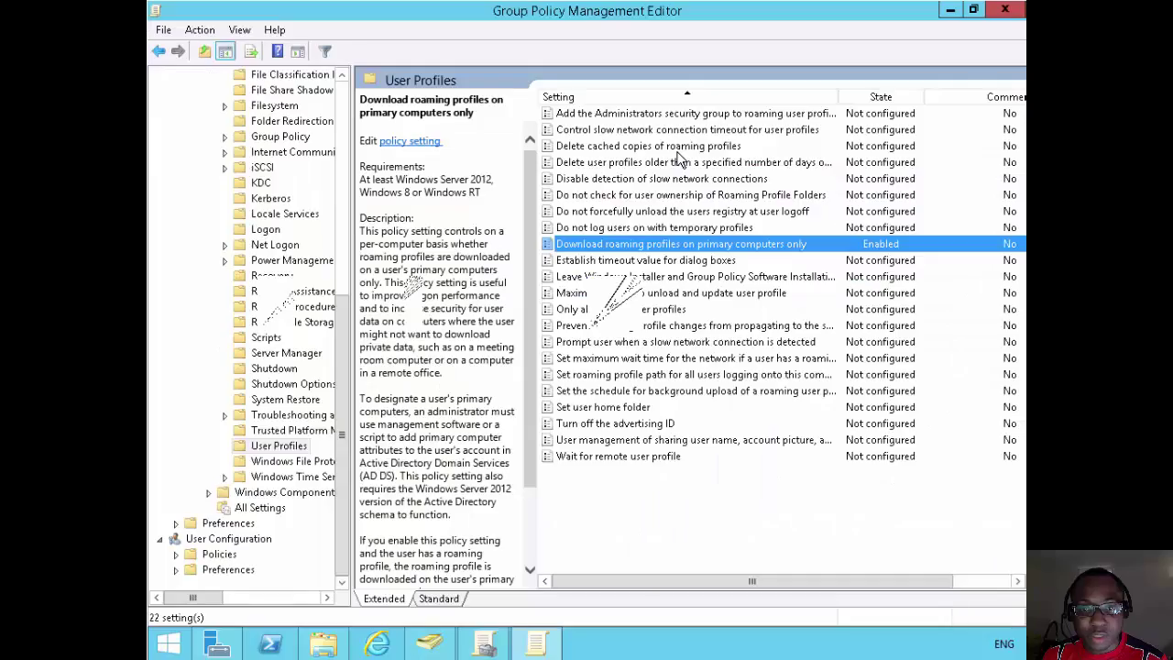
{"action": "left_click", "coordinate": [284, 306]}
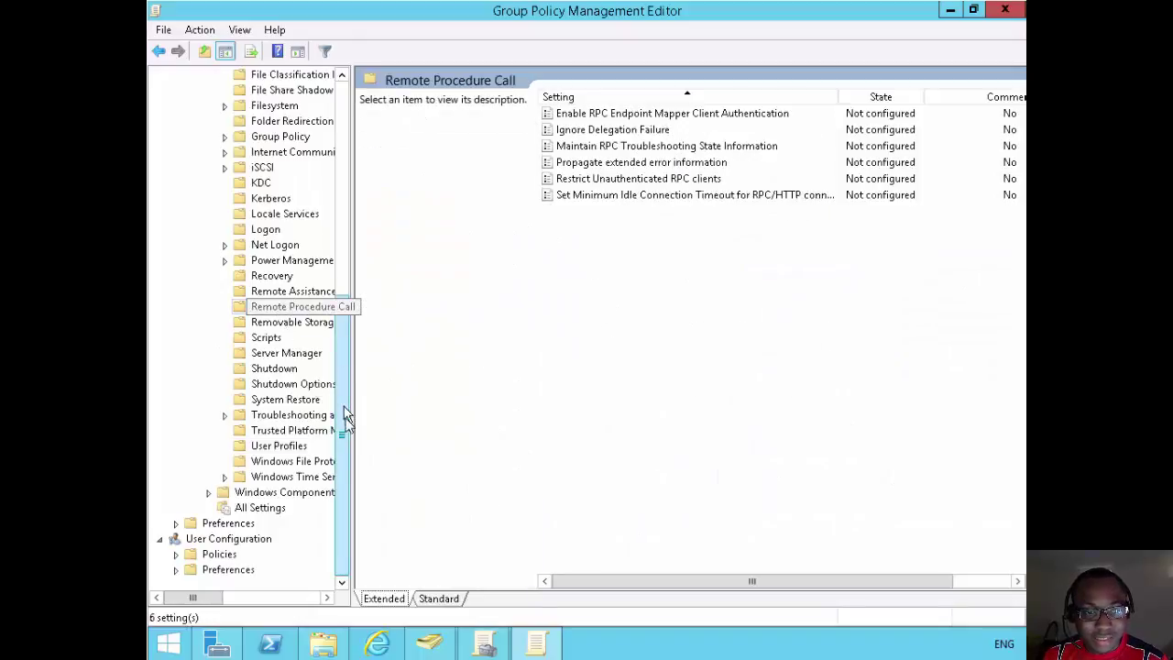
Navigate to User Configuration > Policies > Administrative Templates > System > Folder Redirection.
{"action": "left_click", "coordinate": [343, 105]}
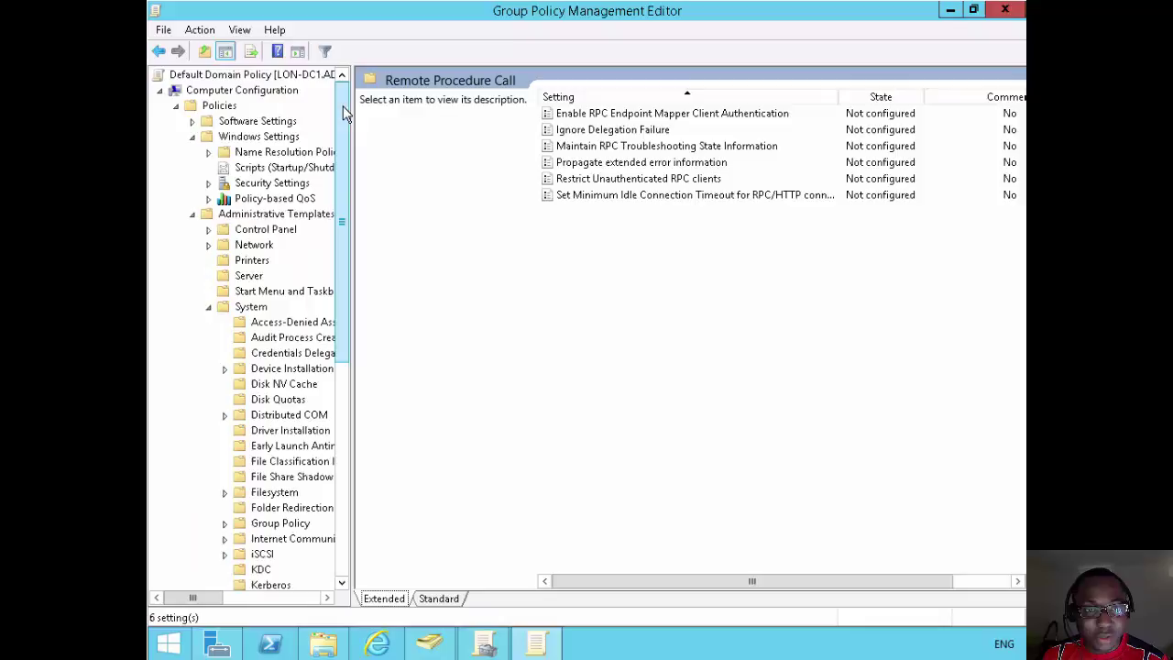
{"action": "left_click", "coordinate": [176, 107]}
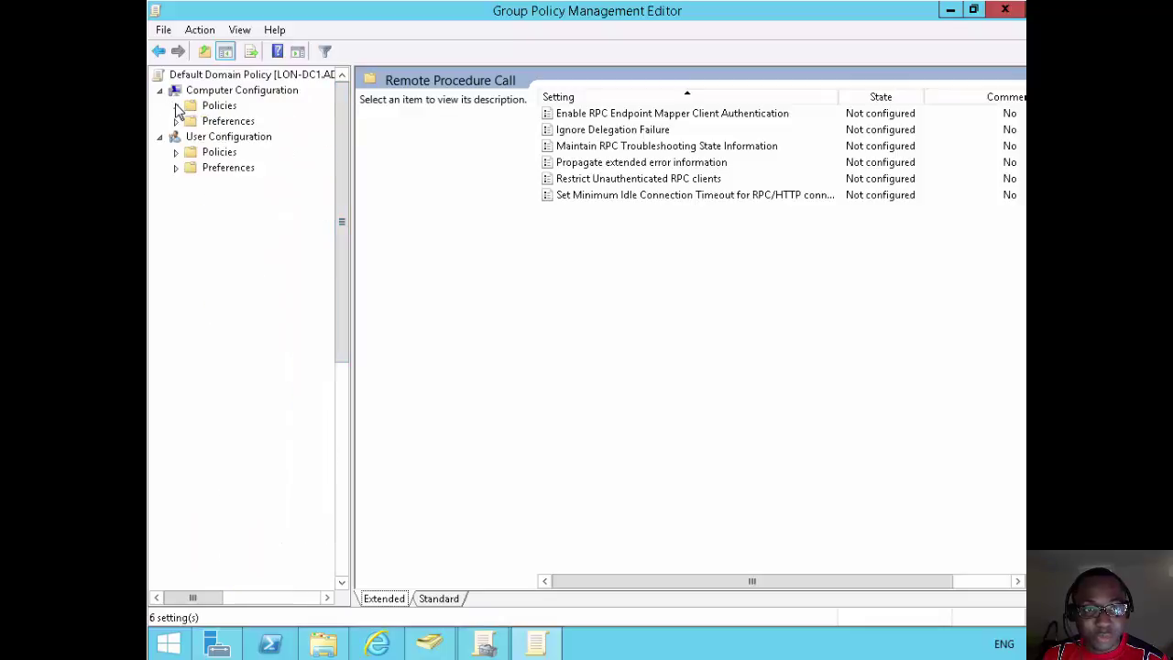
{"action": "left_click", "coordinate": [177, 153]}
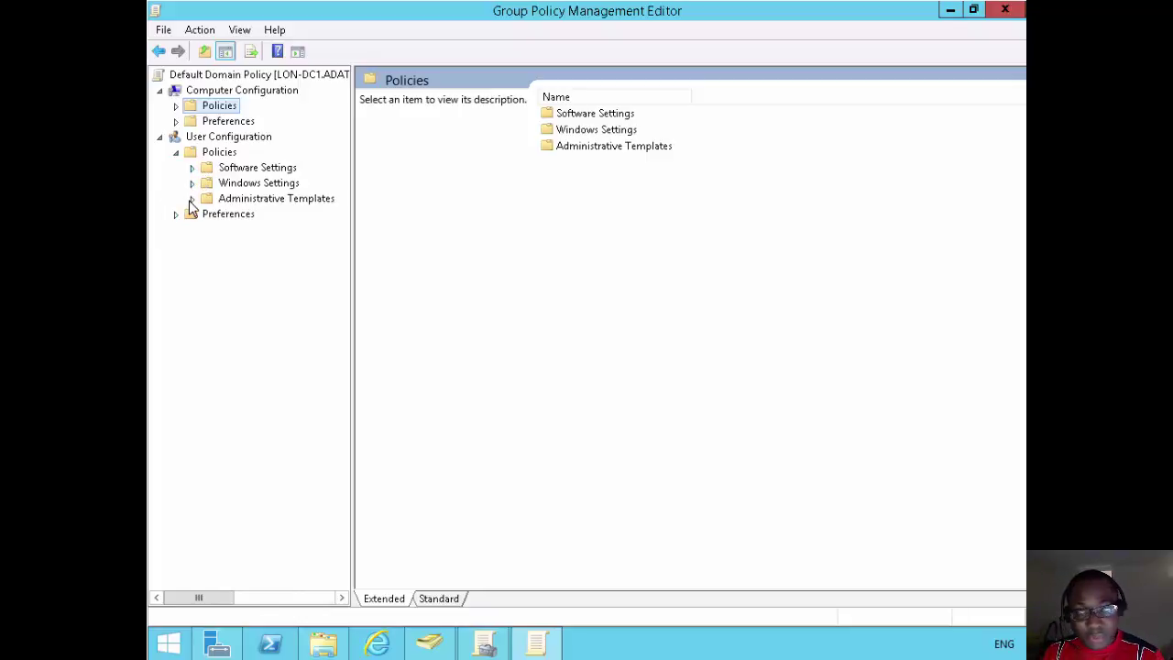
{"action": "left_click", "coordinate": [192, 199]}
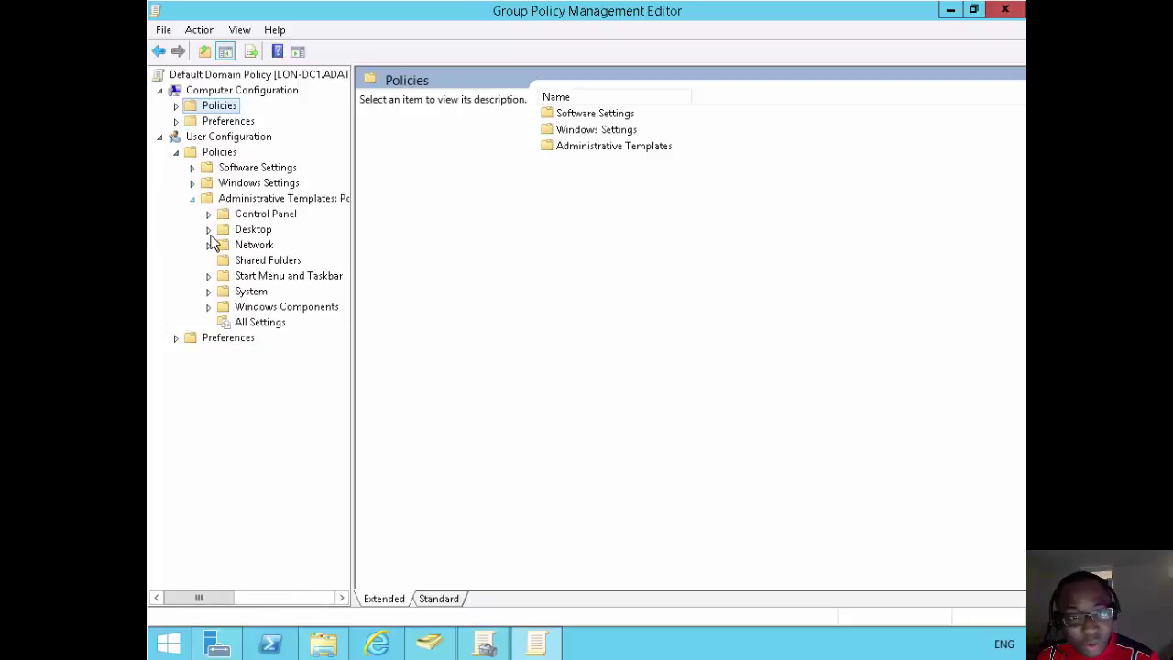
{"action": "left_click", "coordinate": [209, 291]}
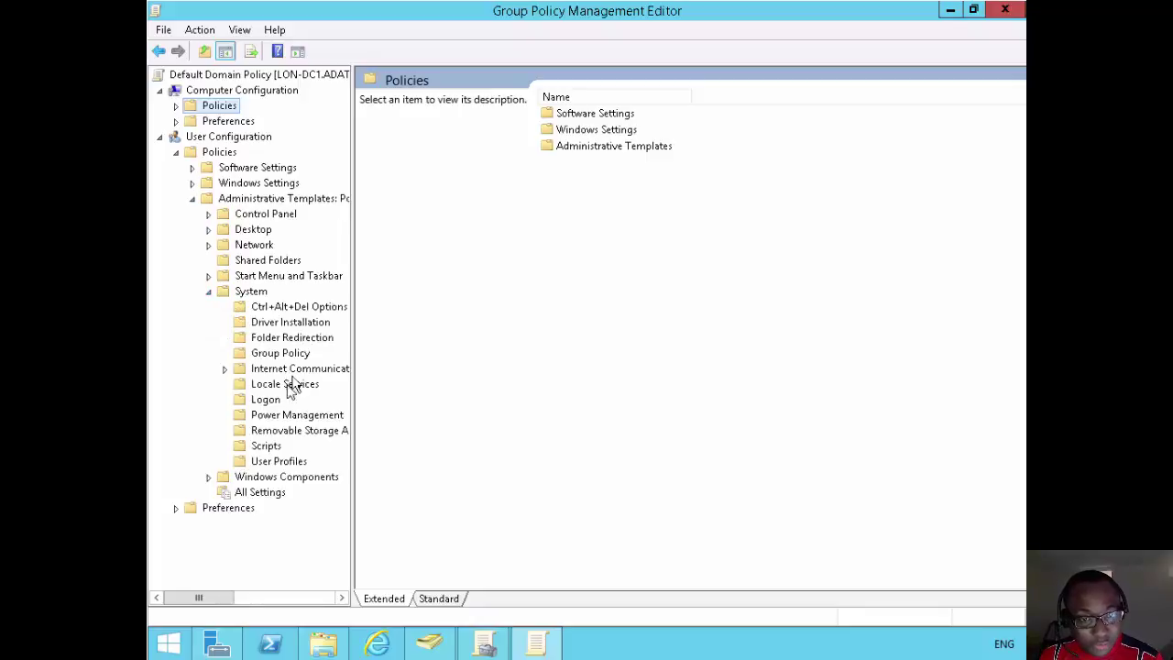
{"action": "left_click", "coordinate": [289, 339]}
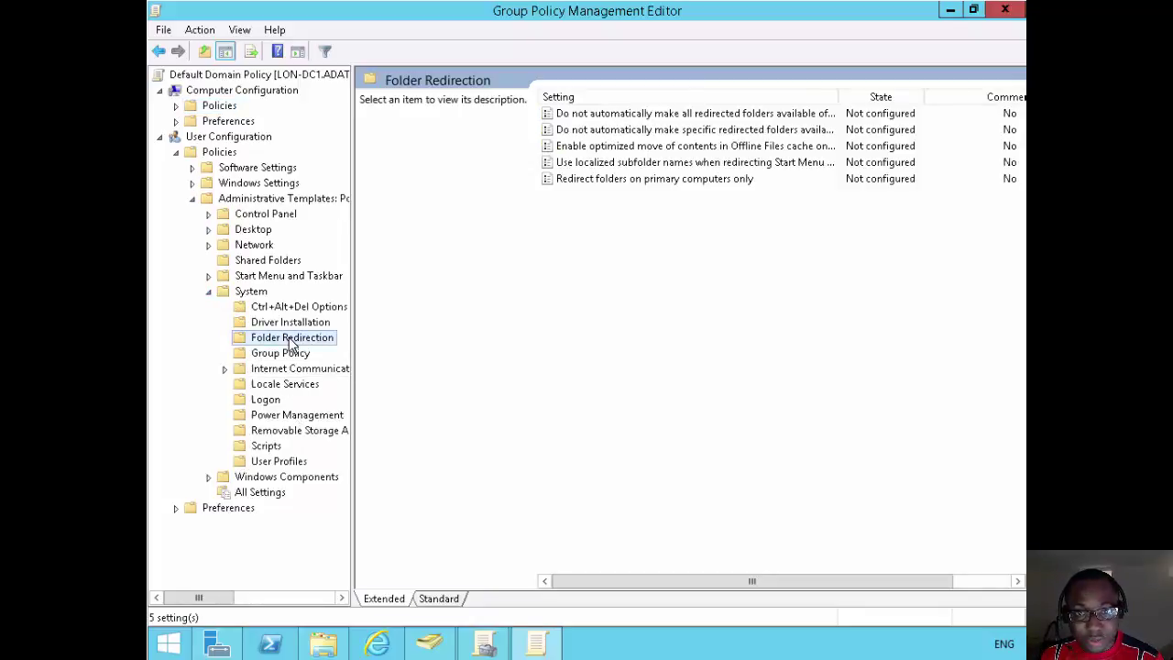
Set 'Redirect folders on primary computers only' to Enabled.
{"action": "left_click", "coordinate": [597, 179]}
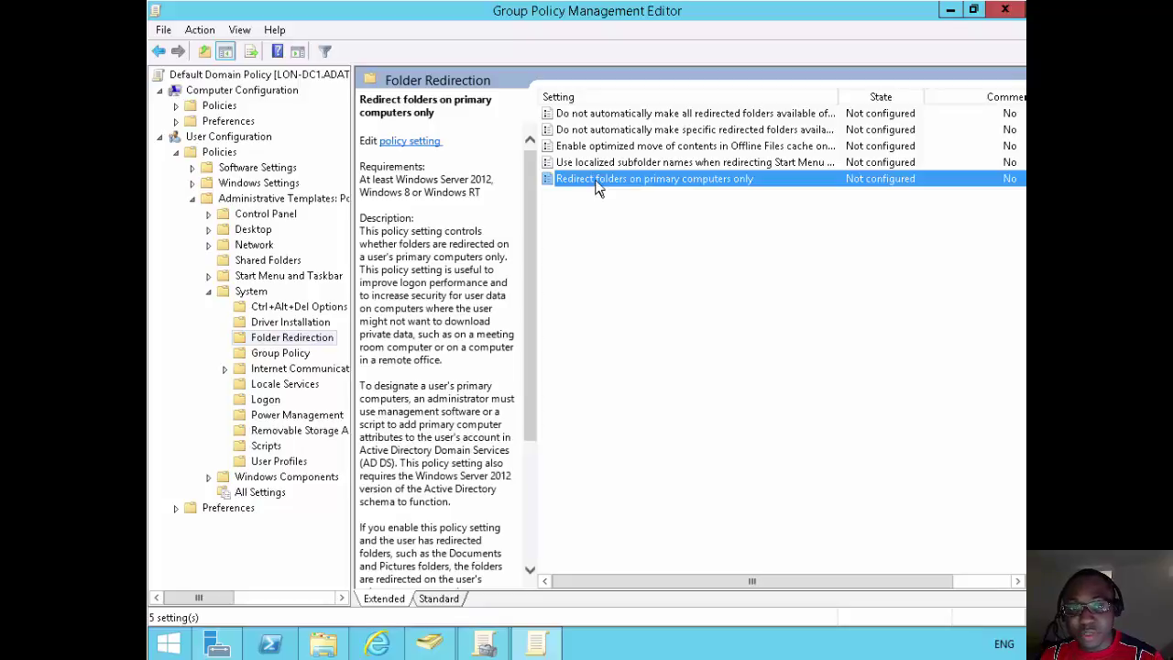
{"action": "double_click", "coordinate": [597, 182]}
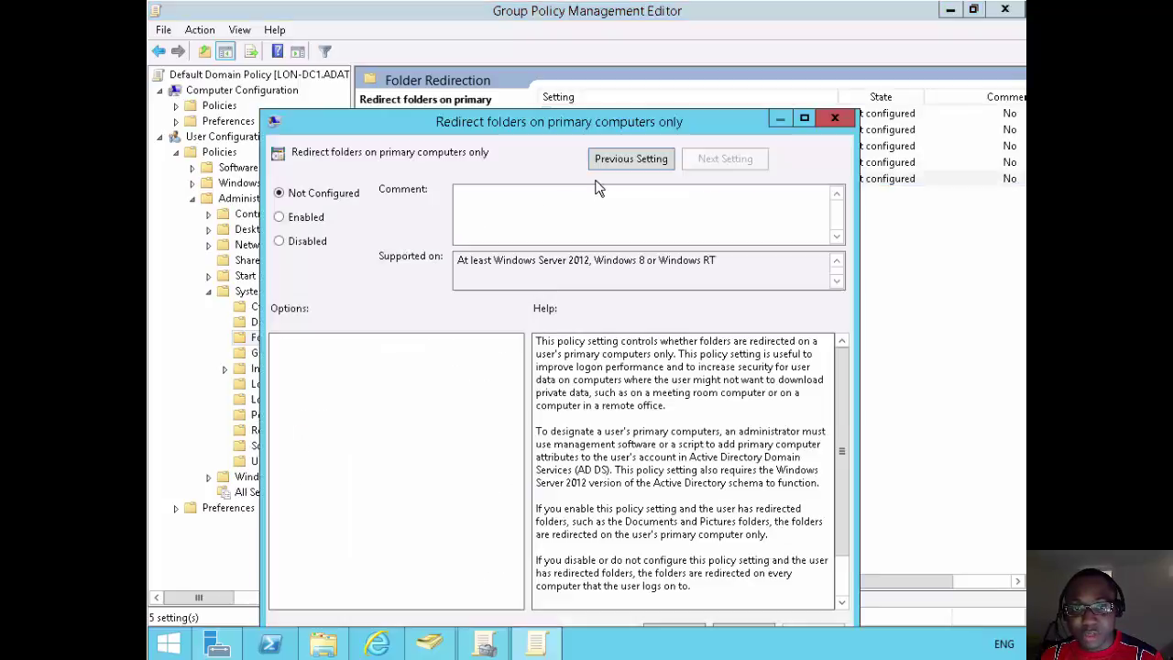
{"action": "left_click", "coordinate": [279, 217]}
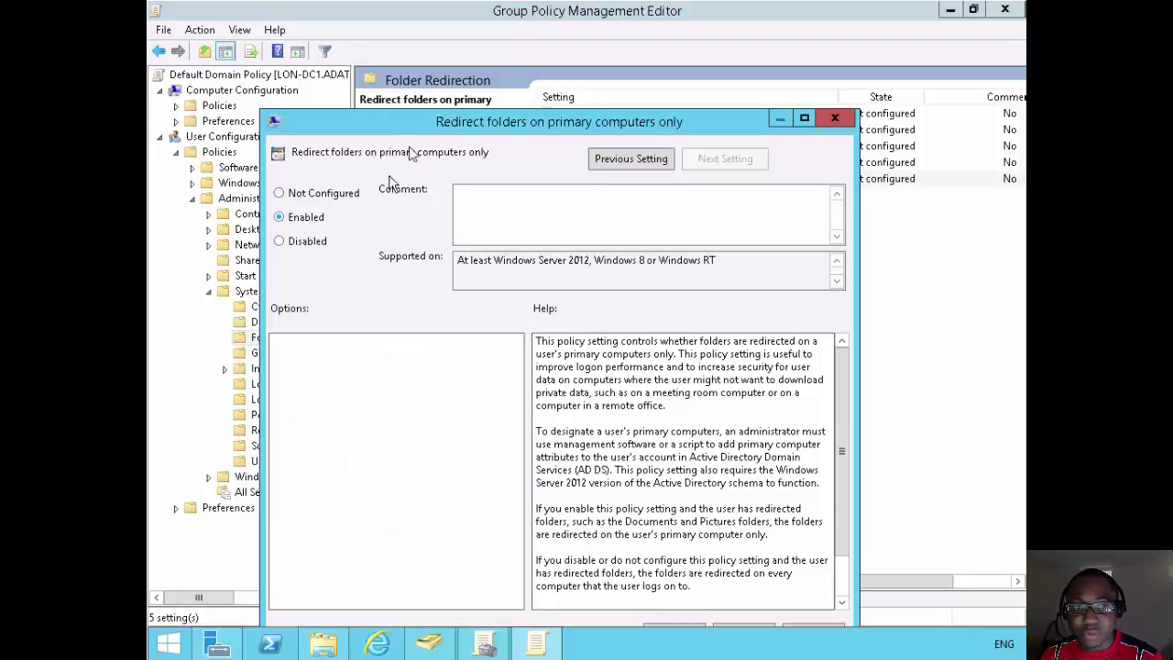
{"action": "left_click_drag", "start_coordinate": [448, 75], "coordinate": [449, 77]}
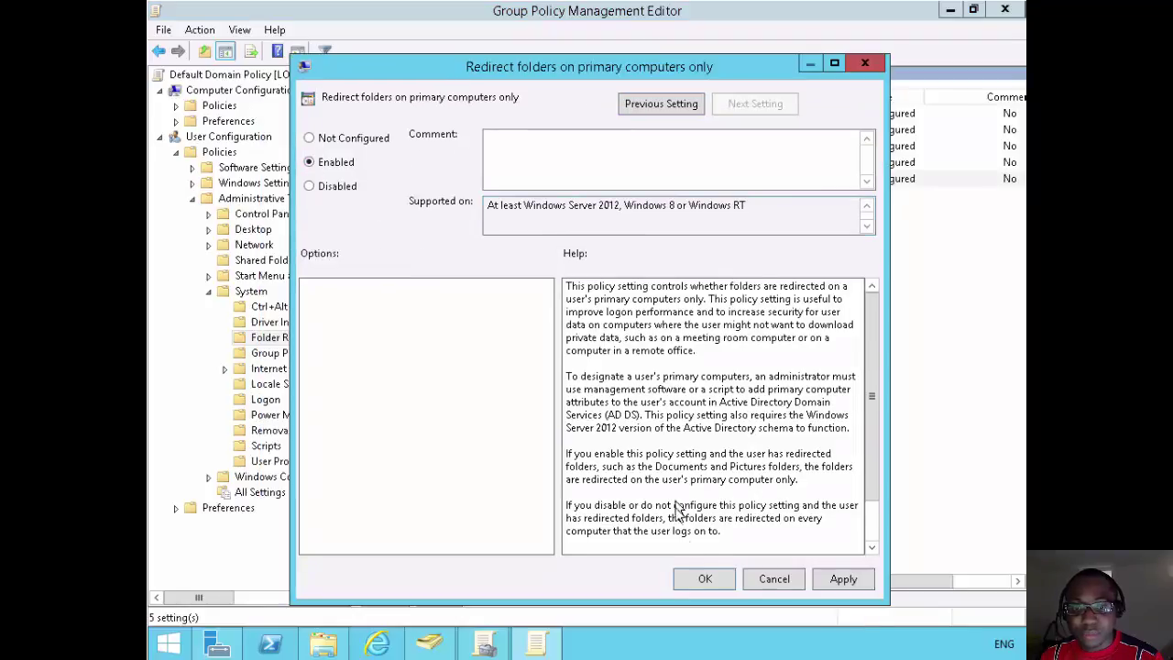
{"action": "left_click", "coordinate": [702, 581]}
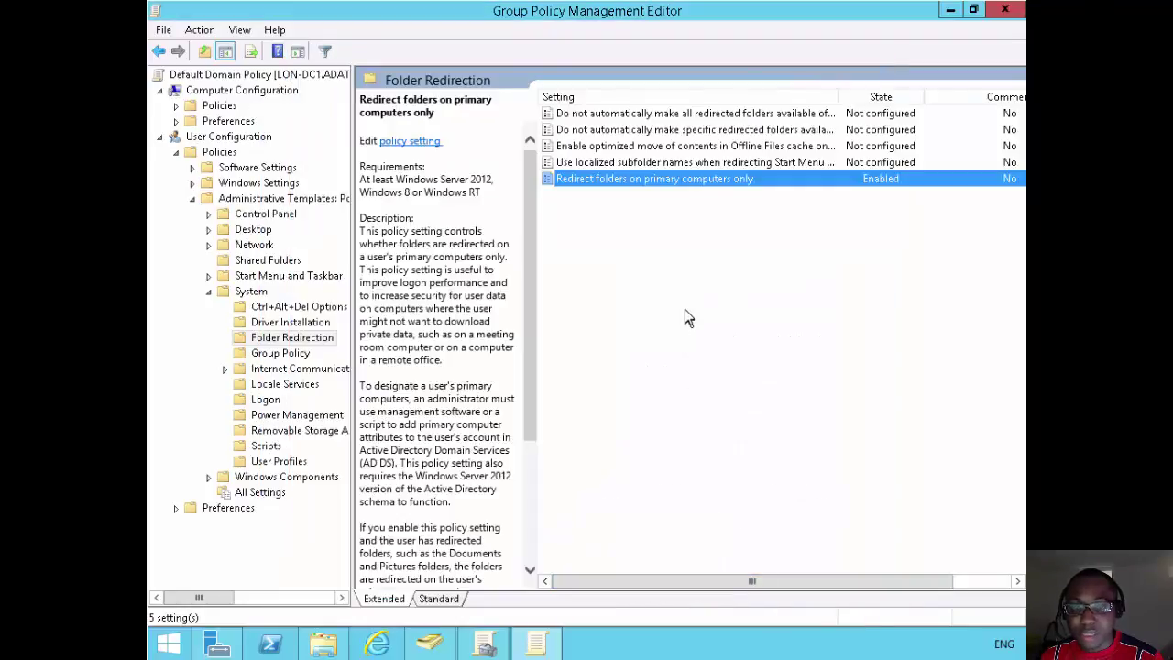
Minimise the Paint network diagram to reveal the LON-CL4 sign-in screen.
{"action": "left_click", "coordinate": [684, 307]}
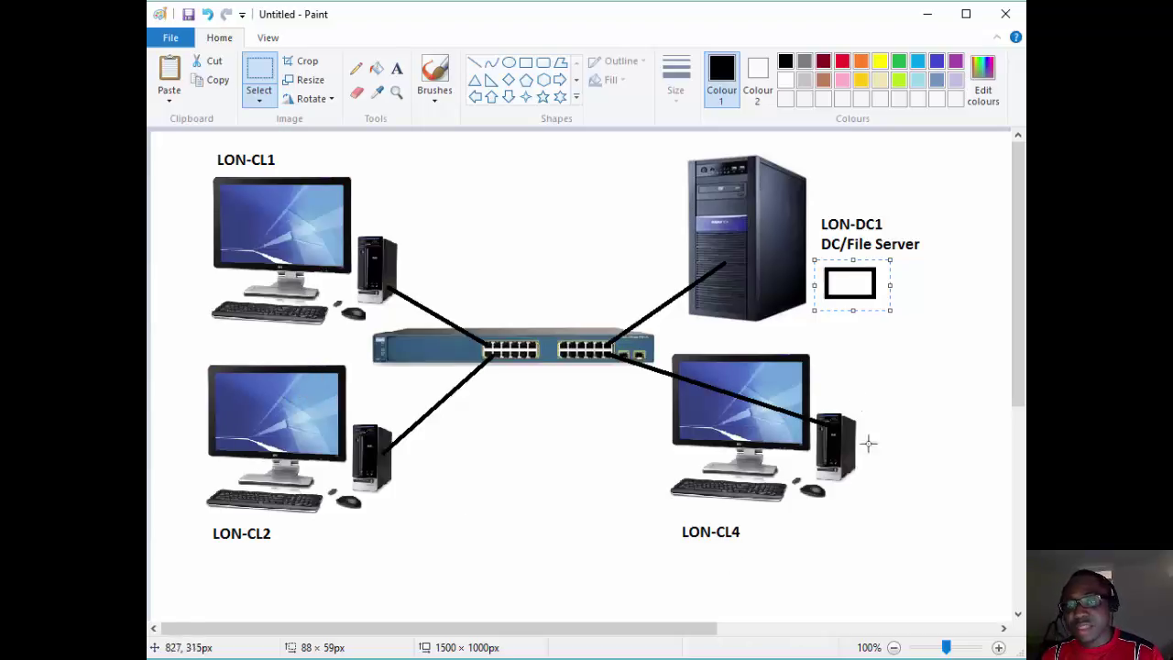
{"action": "left_click", "coordinate": [926, 16]}
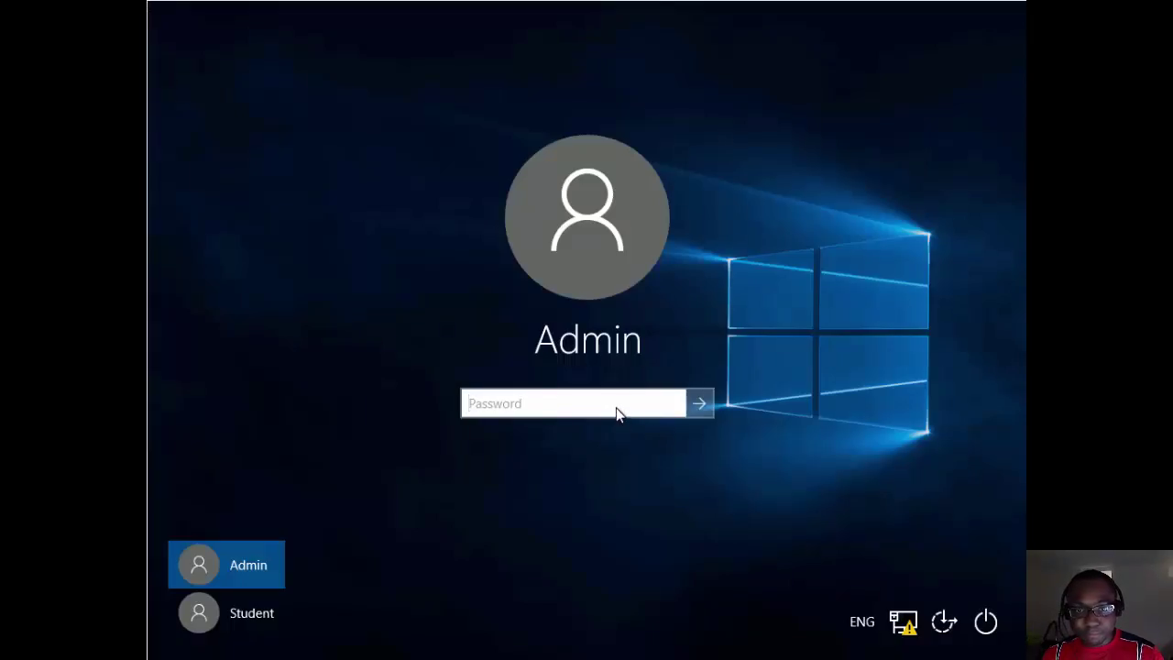
Sign in to LON-CL4 as the local admin and launch Join a domain from a 'domain' search.
{"action": "type", "text": "********"}
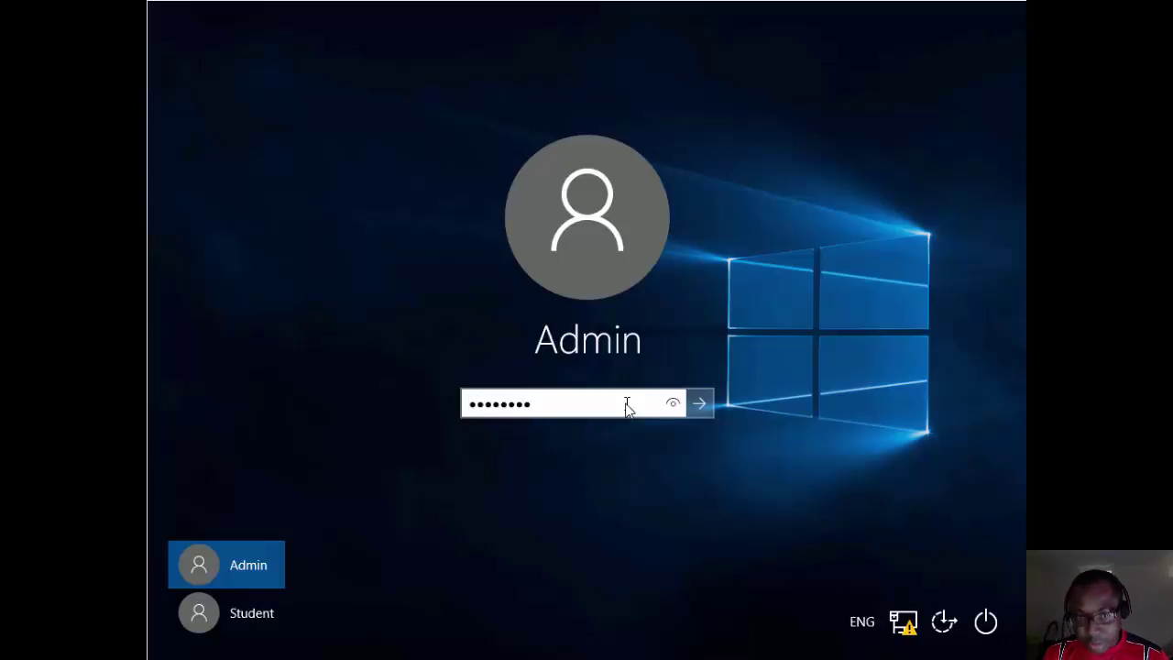
{"action": "key", "text": "Return"}
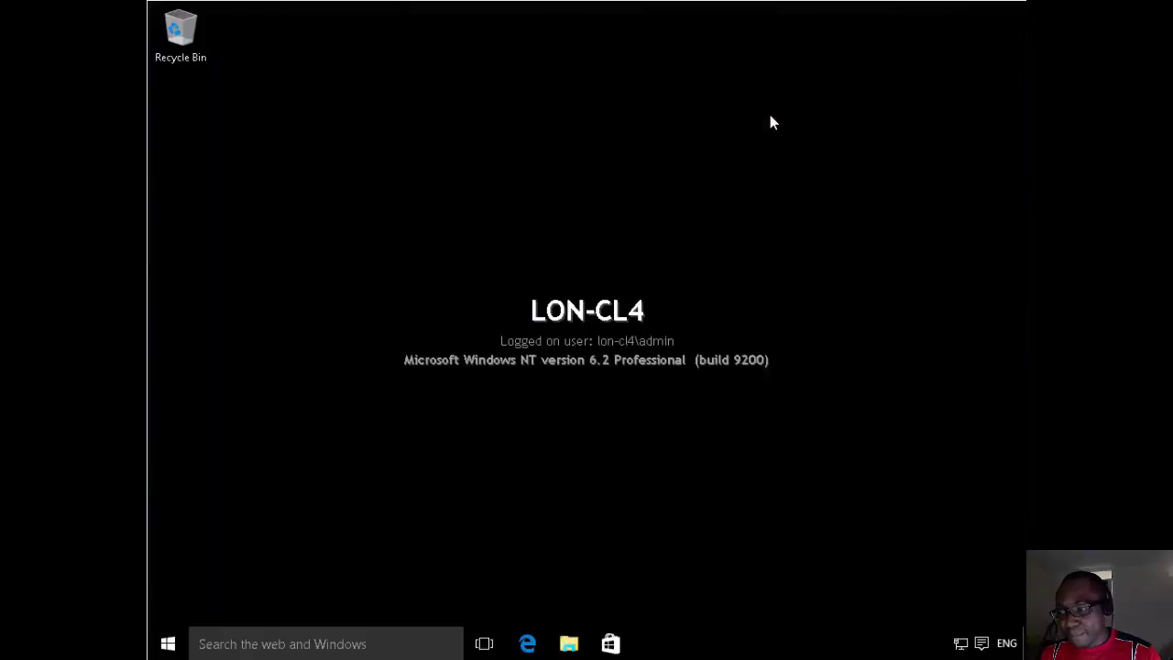
{"action": "left_click", "coordinate": [332, 647]}
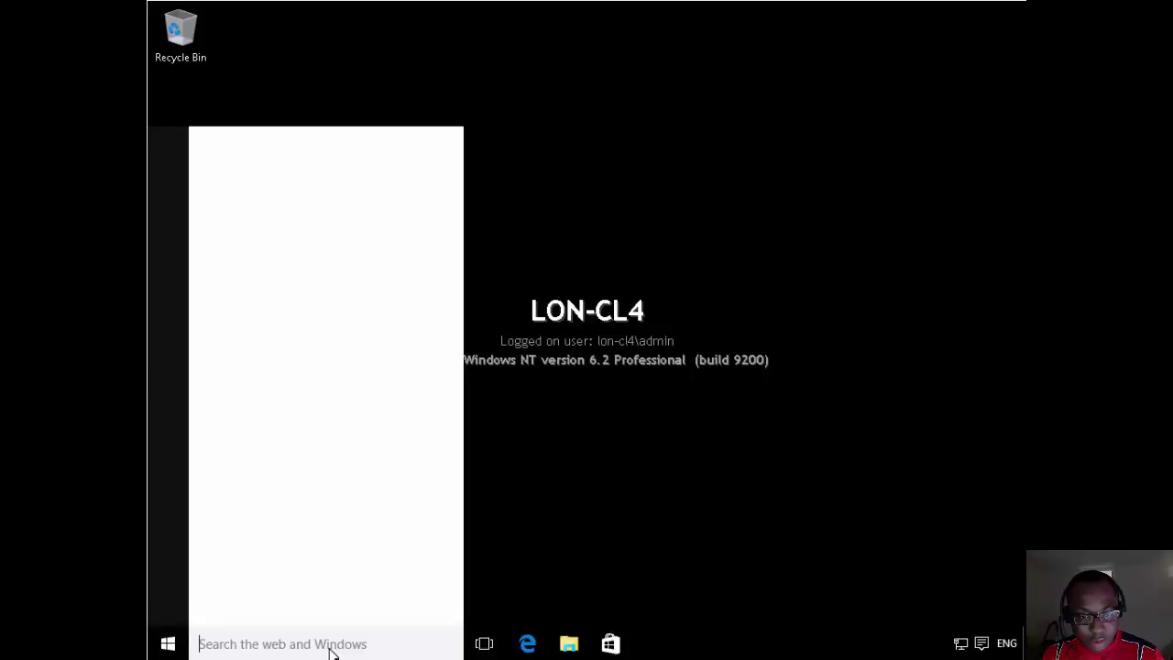
{"action": "type", "text": "do"}
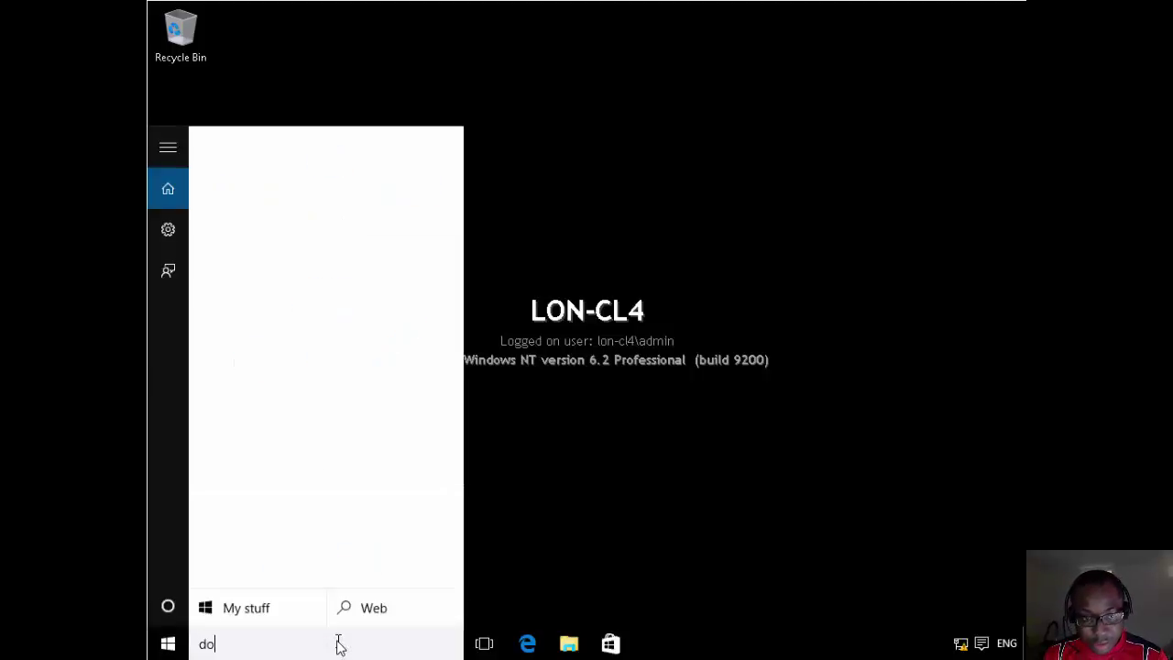
{"action": "type", "text": "main"}
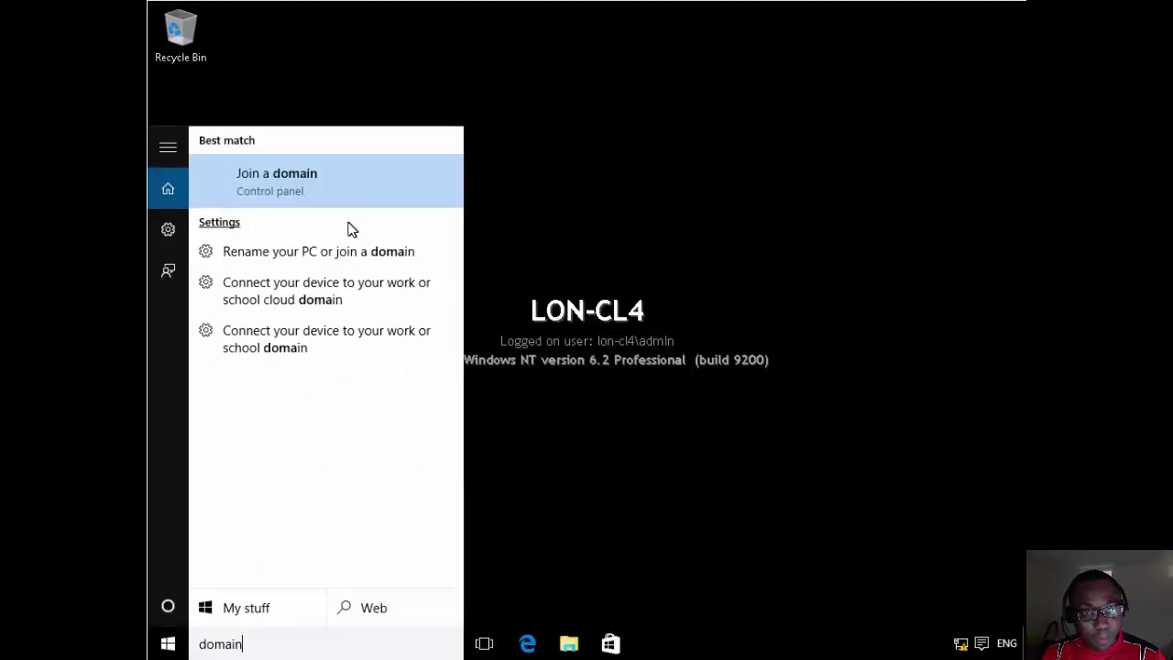
{"action": "left_click", "coordinate": [297, 186]}
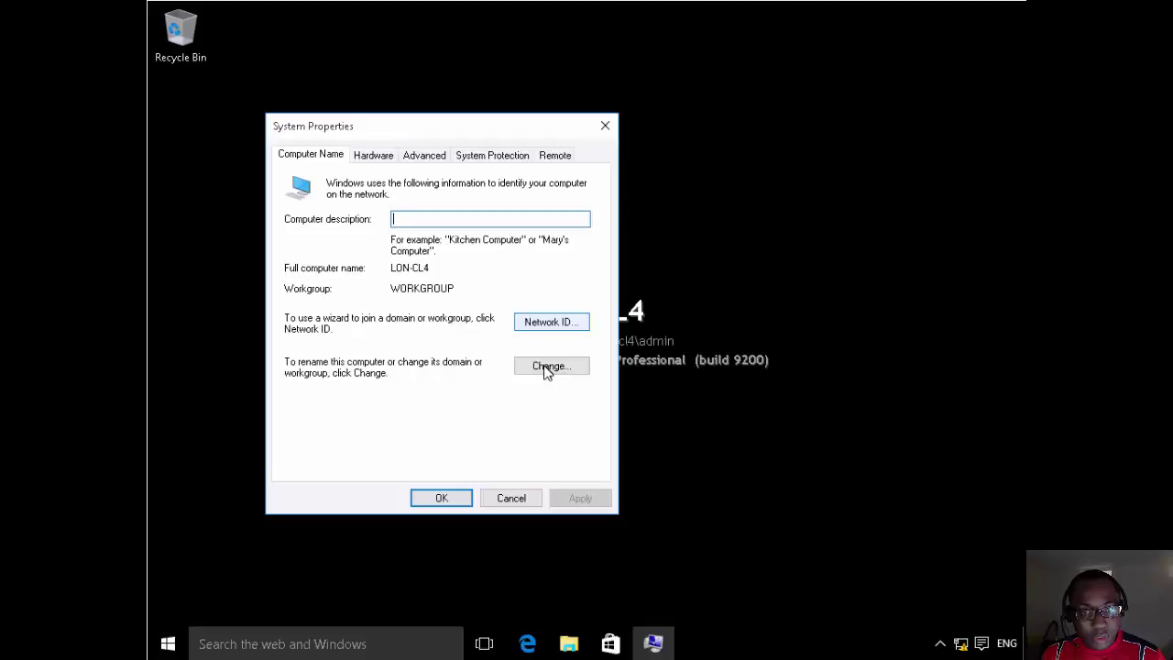
Change LON-CL4's membership from Workgroup to the adatum.com domain.
{"action": "left_click", "coordinate": [547, 367]}
{"action": "left_click", "coordinate": [338, 356]}
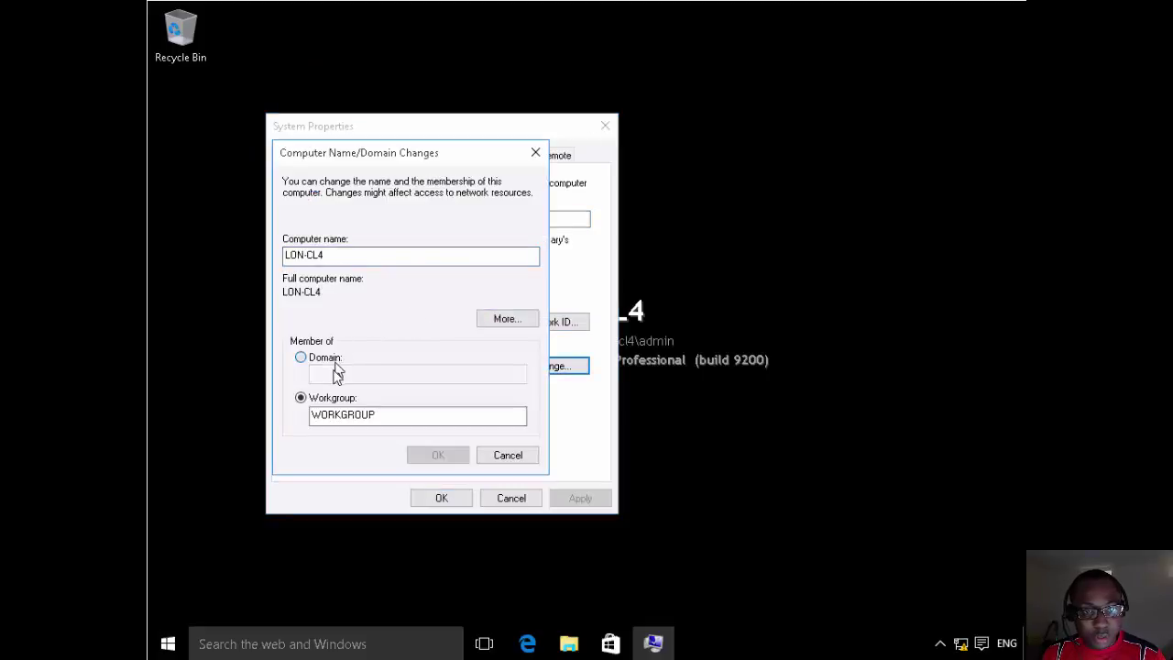
{"action": "left_click", "coordinate": [356, 371]}
{"action": "type", "text": "ad"}
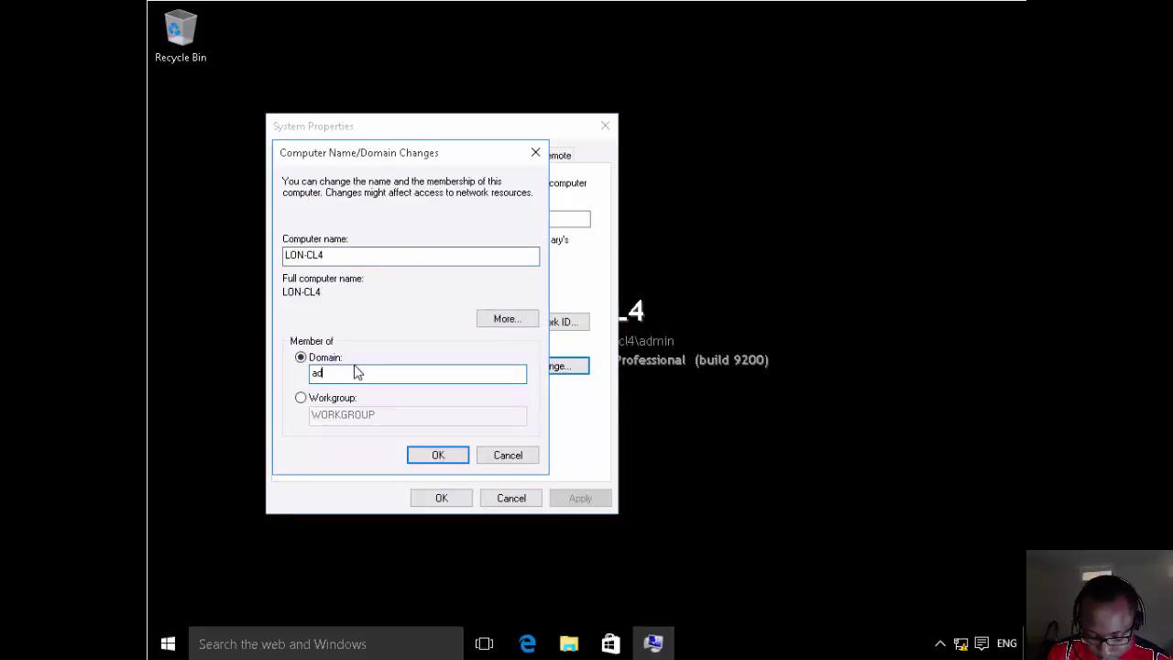
{"action": "type", "text": "atum.co"}
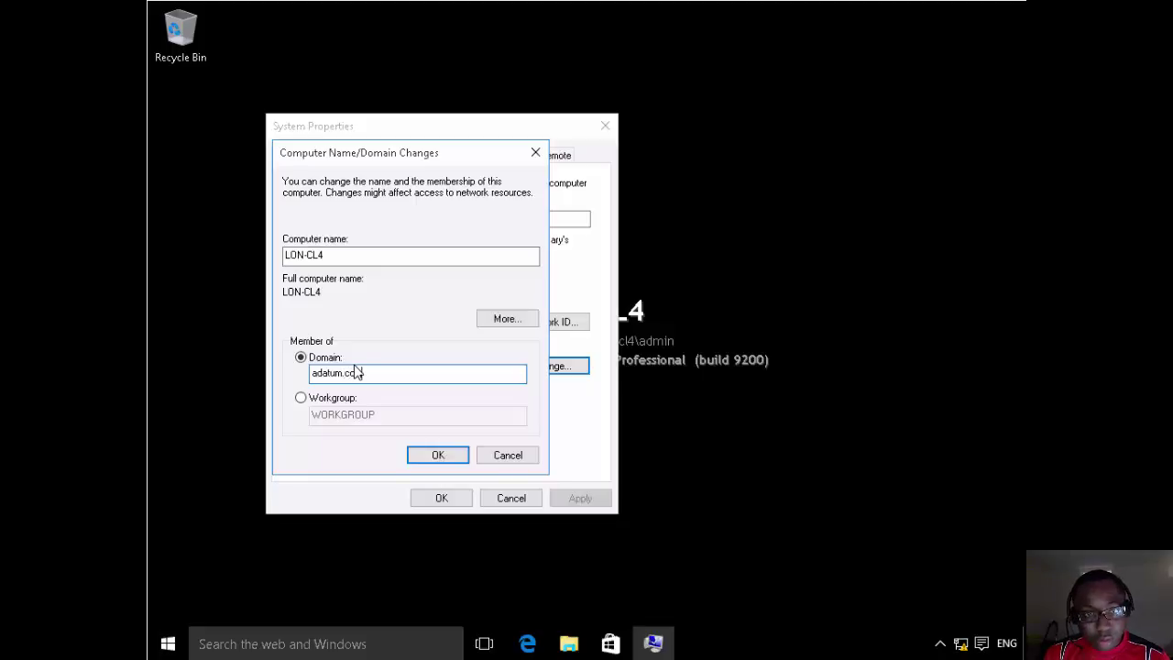
{"action": "type", "text": "m"}
{"action": "left_click", "coordinate": [437, 456]}
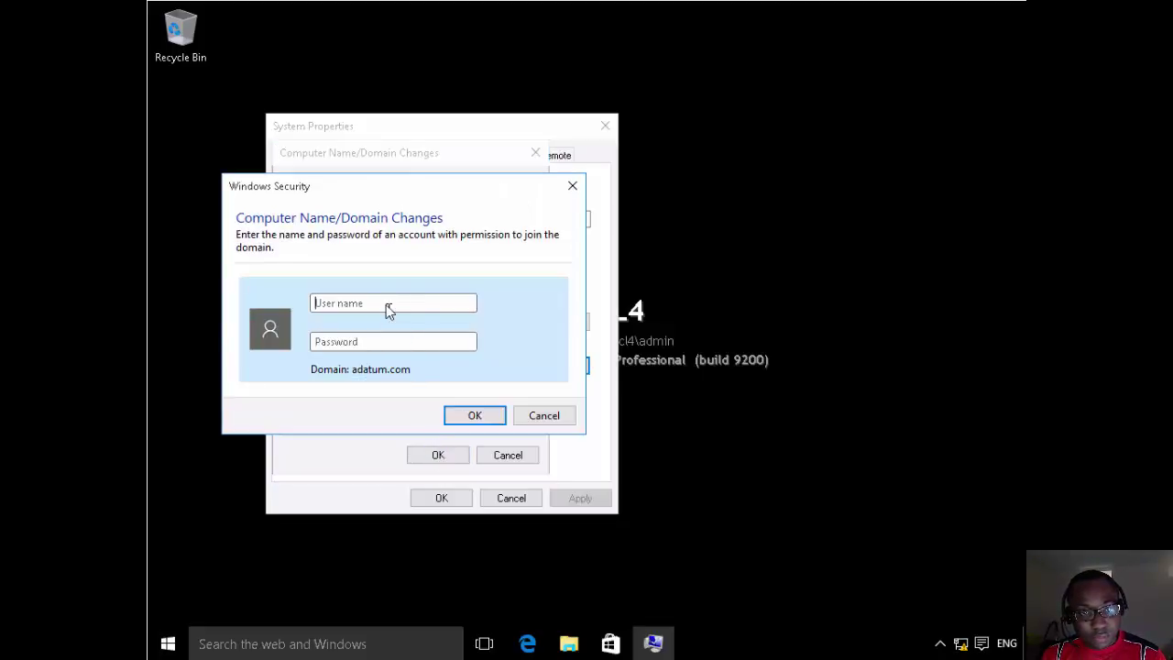
Authenticate with the domain administrator credentials, accept the welcome and restart notices, and close System Properties.
{"action": "type", "text": "admin"}
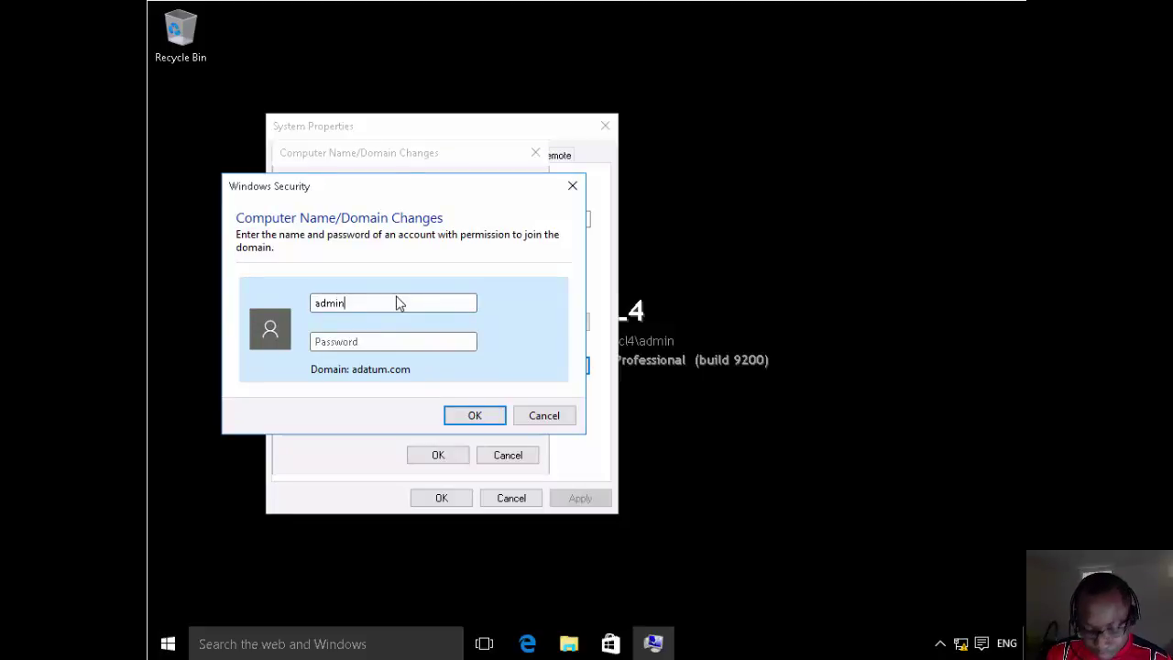
{"action": "type", "text": "istrat"}
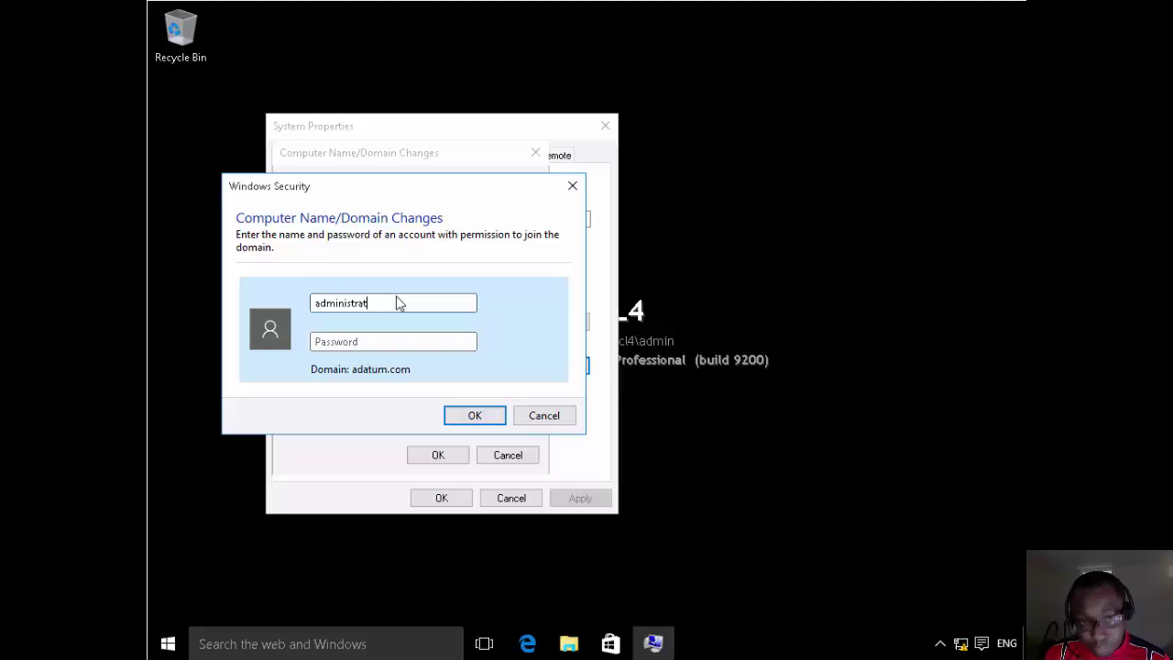
{"action": "type", "text": "Pa$$w0r"}
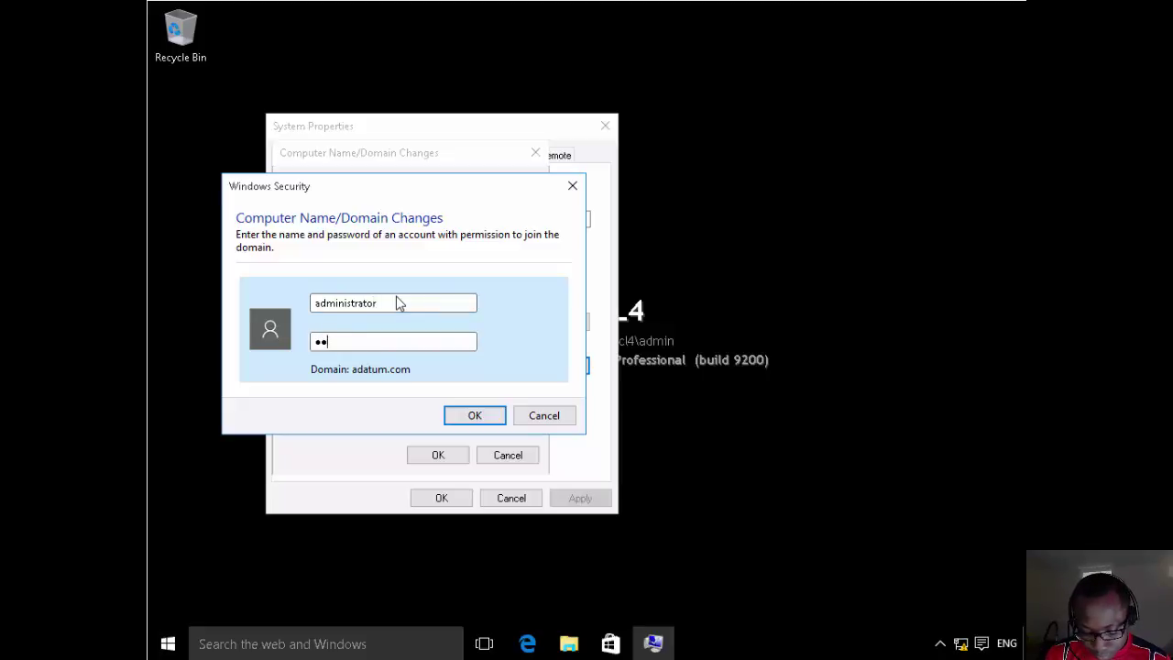
{"action": "key", "text": "Return"}
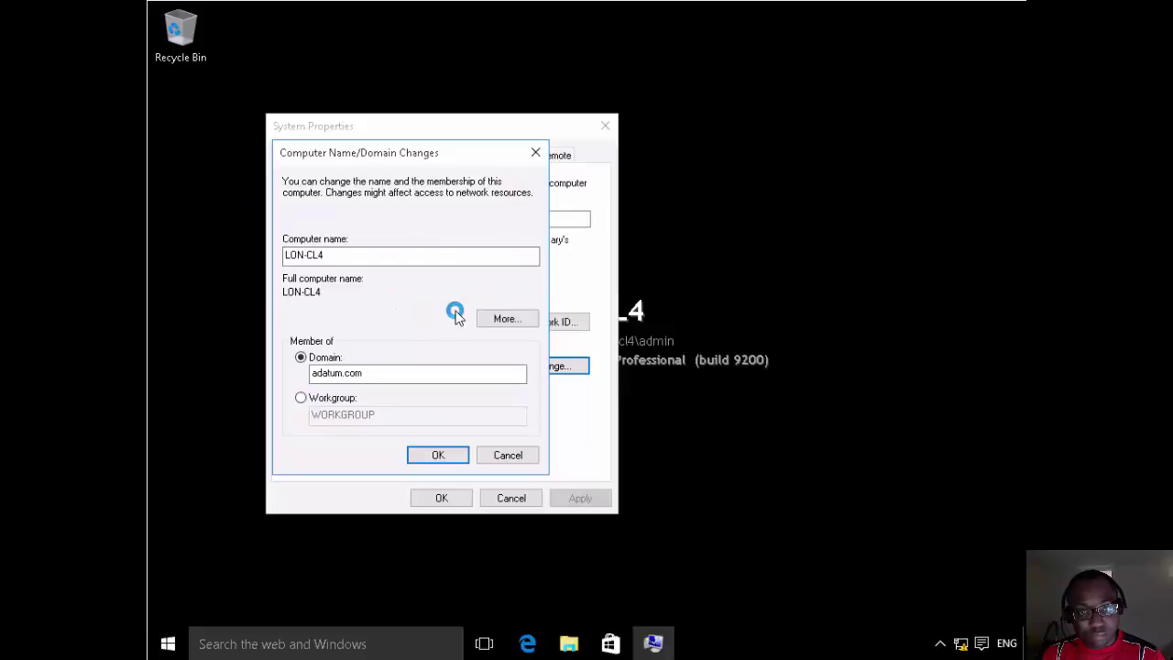
{"action": "left_click", "coordinate": [679, 387]}
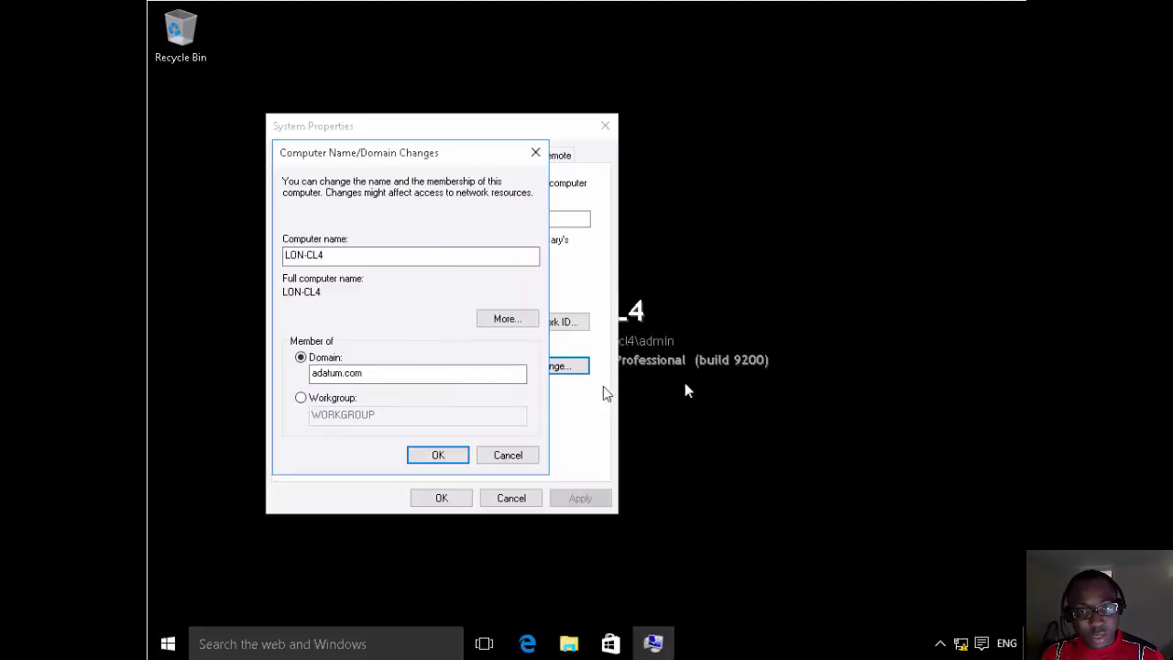
{"action": "left_click", "coordinate": [458, 458]}
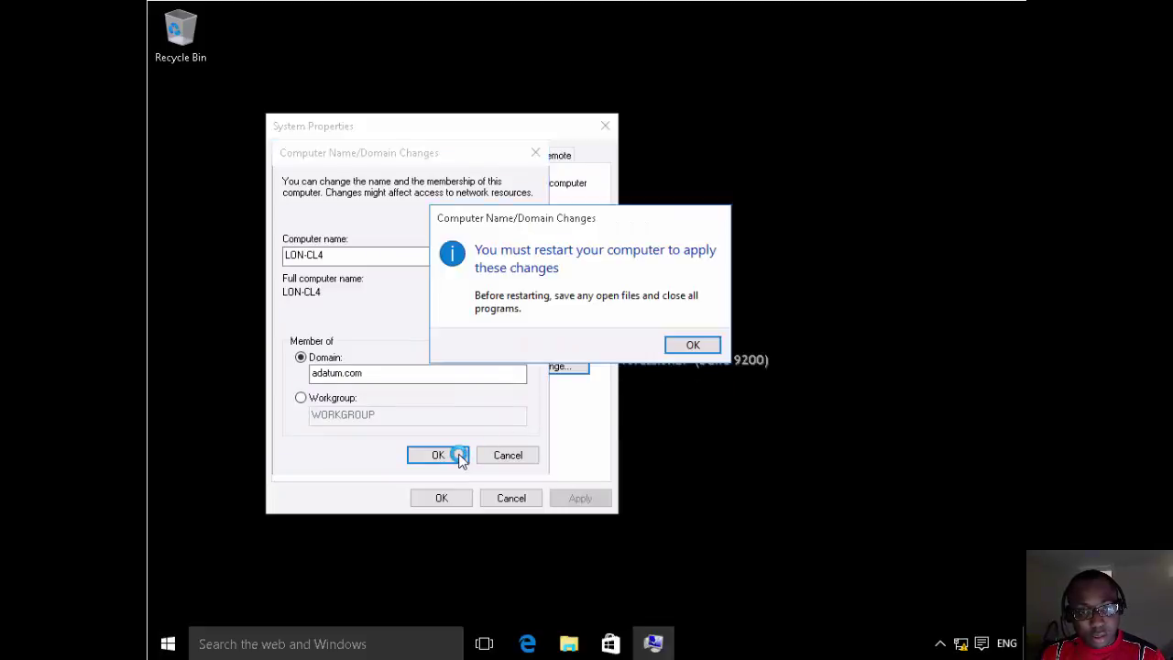
{"action": "left_click", "coordinate": [693, 347]}
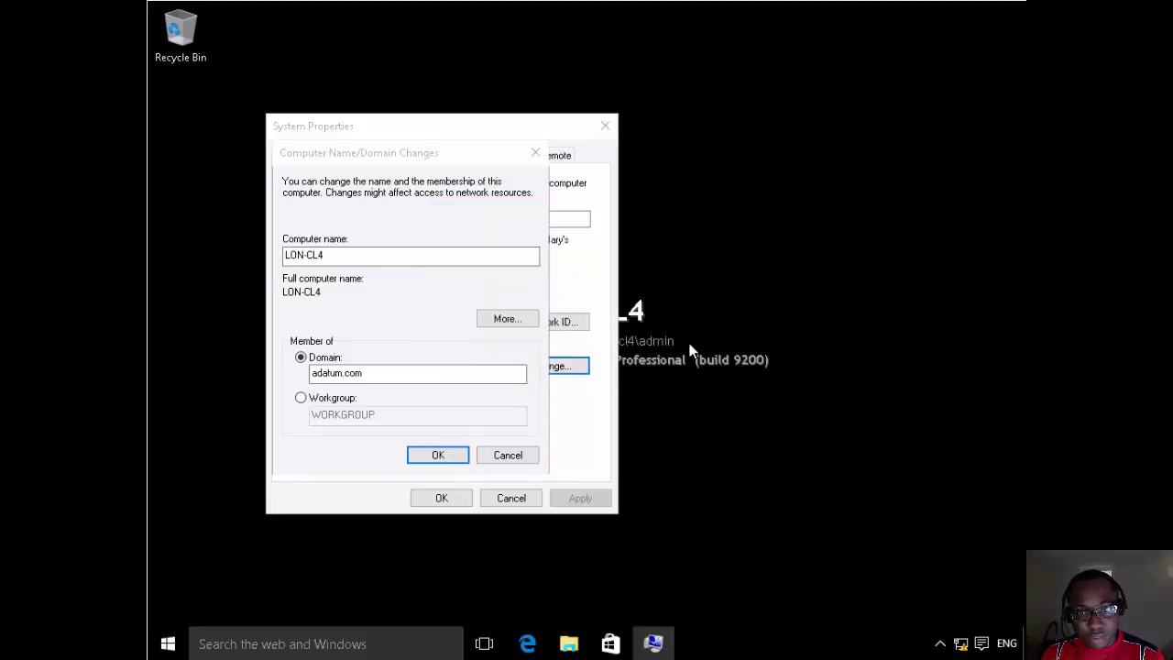
{"action": "left_click_drag", "start_coordinate": [472, 136], "coordinate": [537, 133]}
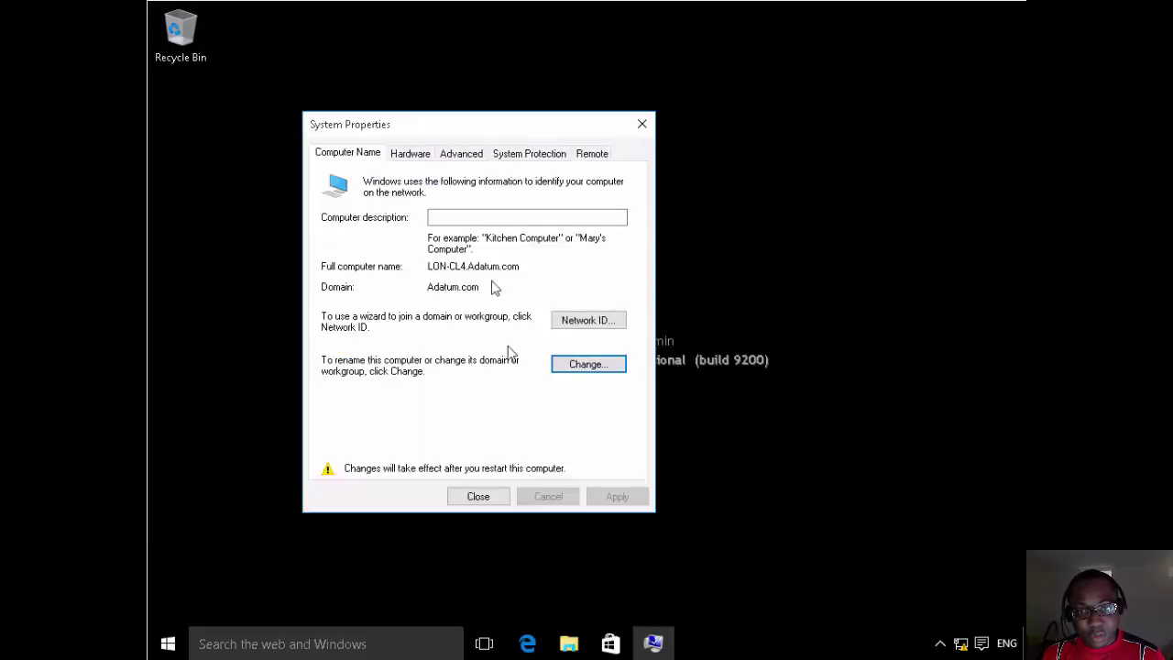
{"action": "left_click", "coordinate": [485, 496]}
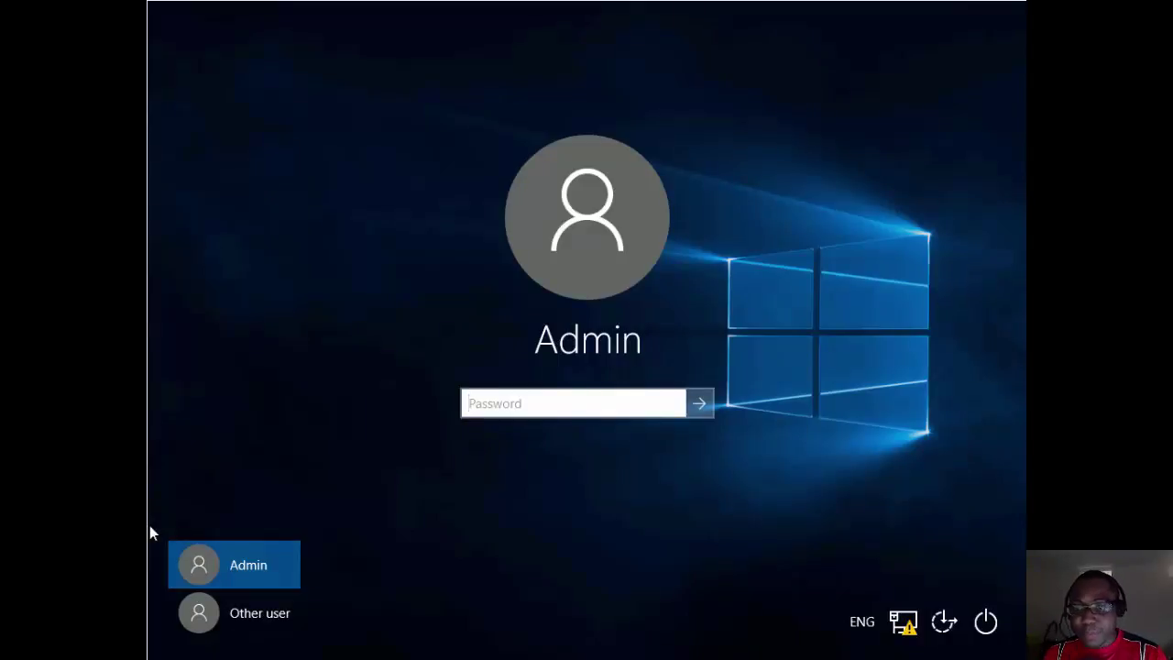
Sign in to LON-CL4 as Other user with the domain account's username and password.
{"action": "left_click", "coordinate": [223, 619]}
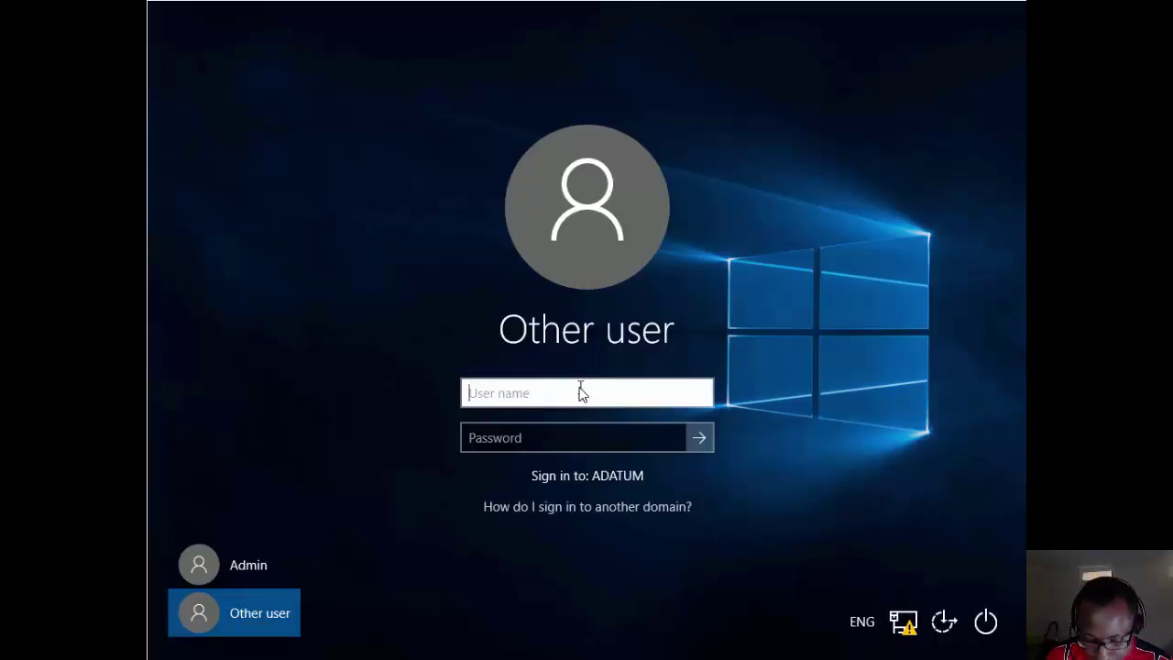
{"action": "type", "text": "adam"}
{"action": "key", "text": "Tab"}
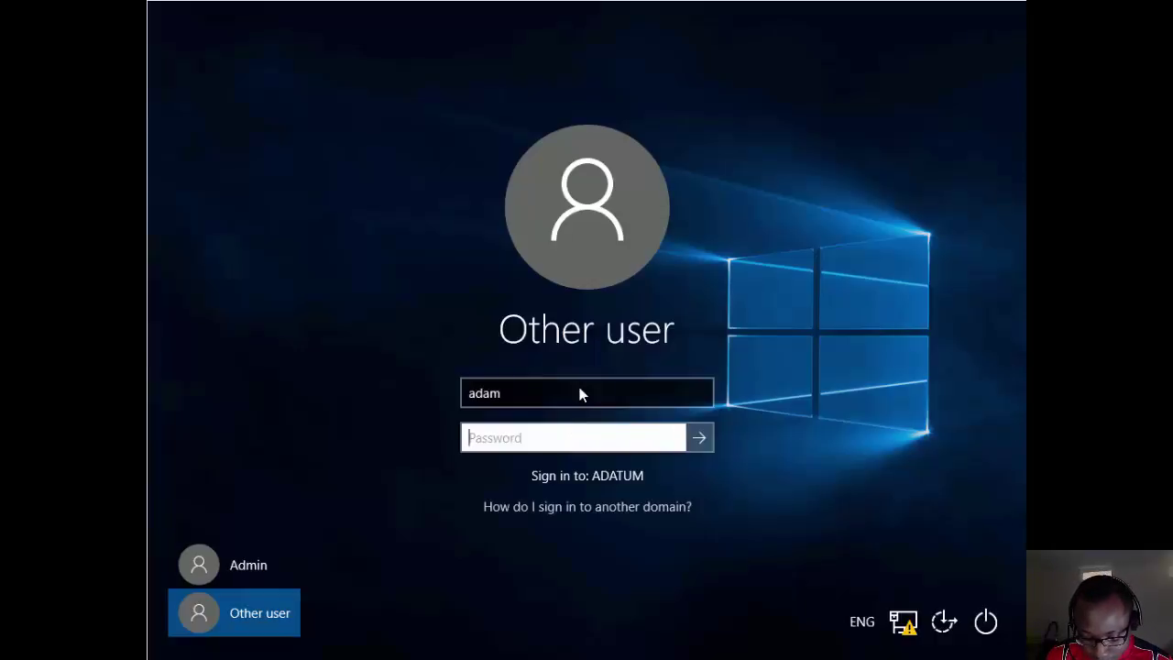
{"action": "type", "text": "••••••"}
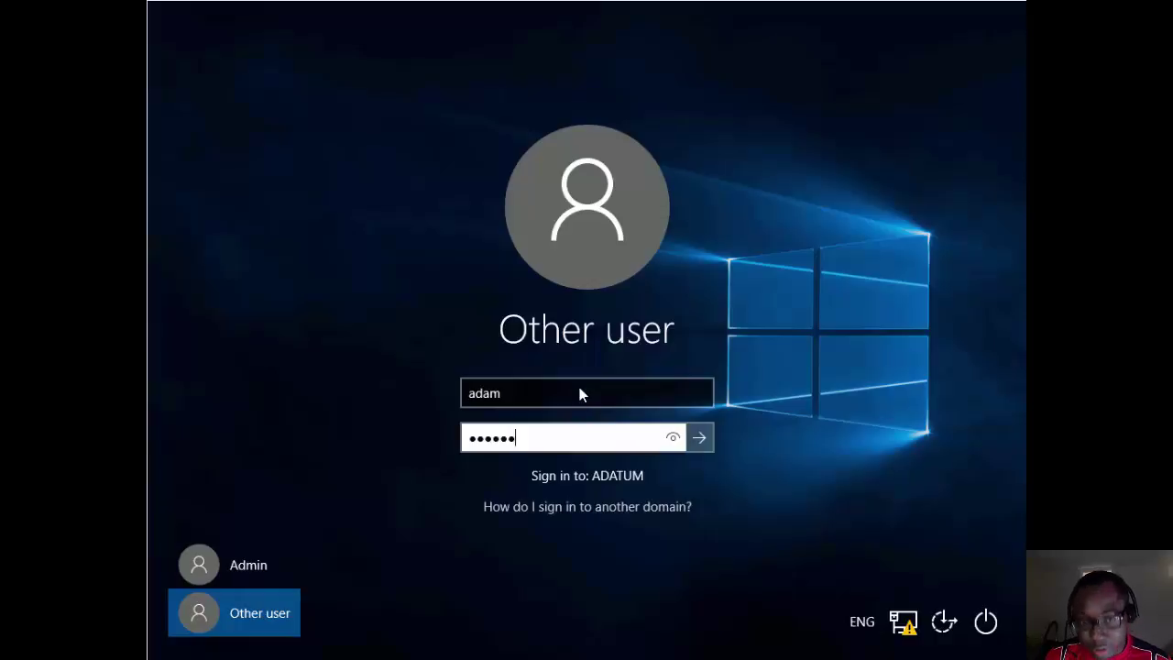
{"action": "type", "text": "••"}
{"action": "key", "text": "Return"}
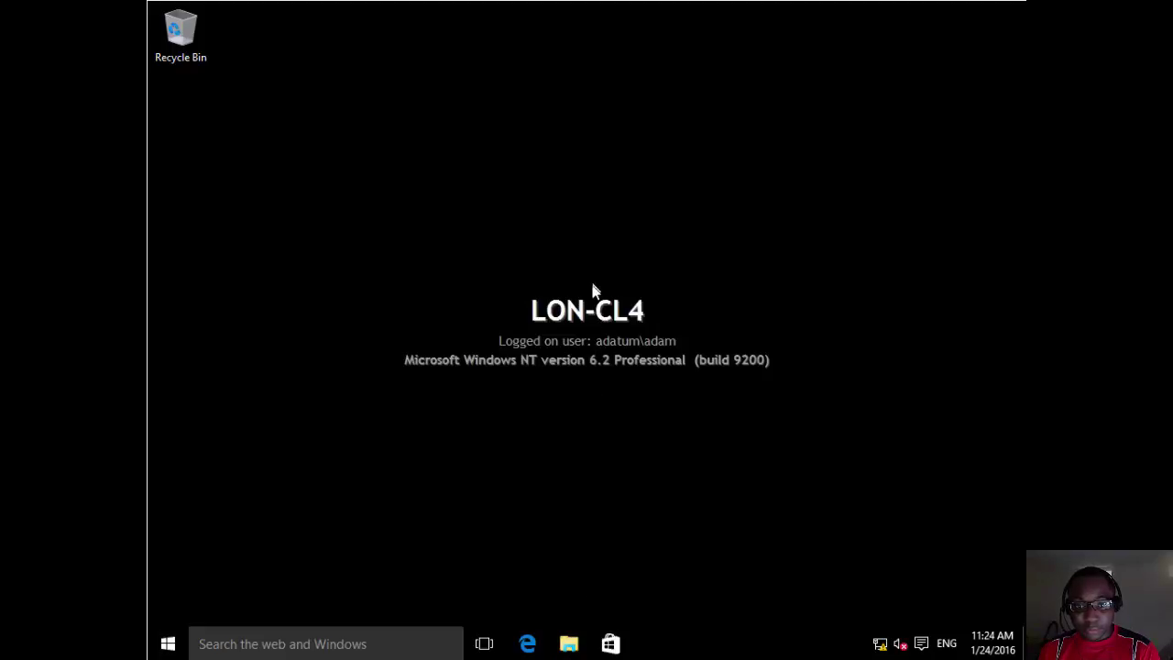
Show the empty Documents folder in File Explorer, then bring up the Start button's quick-access menu.
{"action": "left_click", "coordinate": [568, 637]}
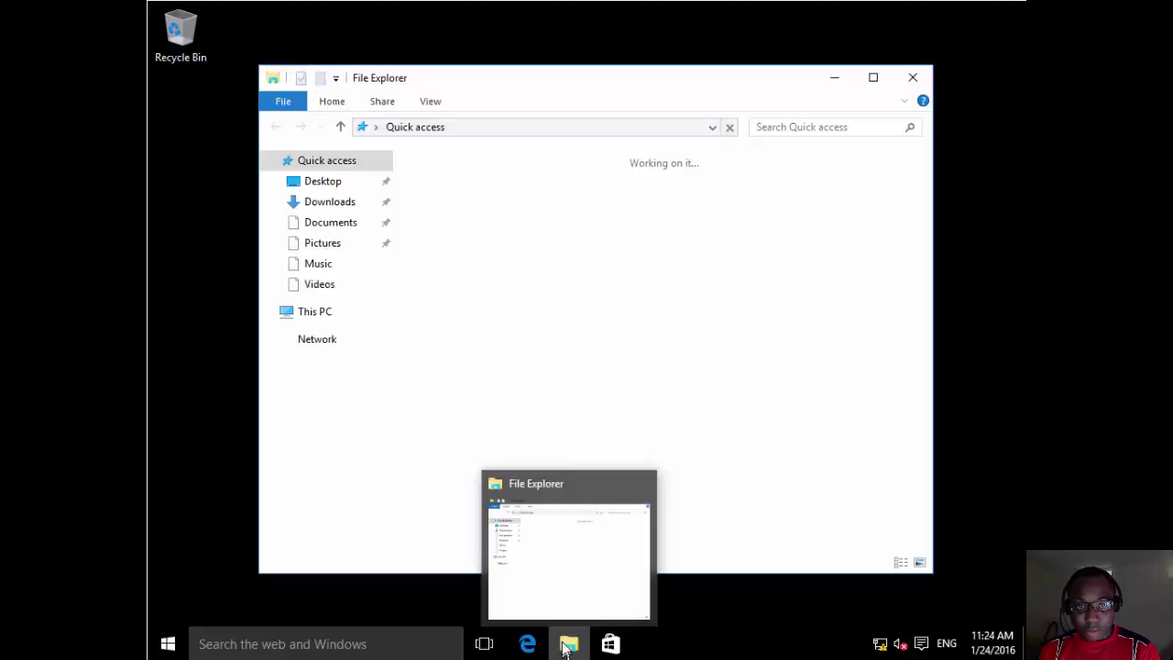
{"action": "left_click", "coordinate": [334, 230]}
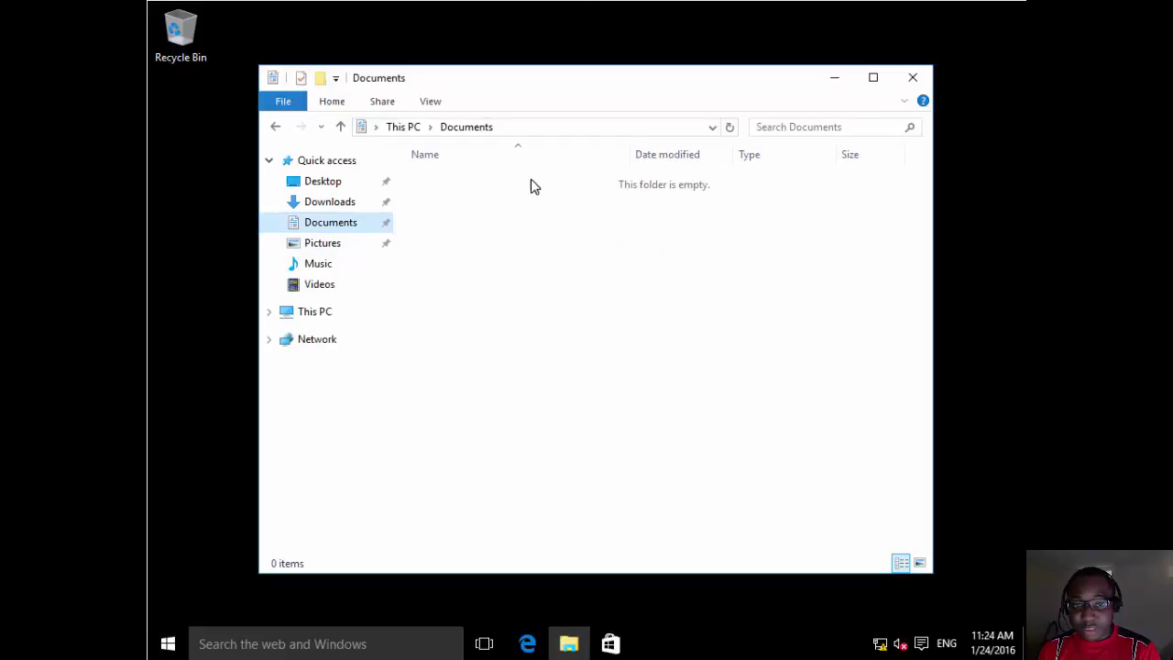
{"action": "right_click", "coordinate": [161, 645]}
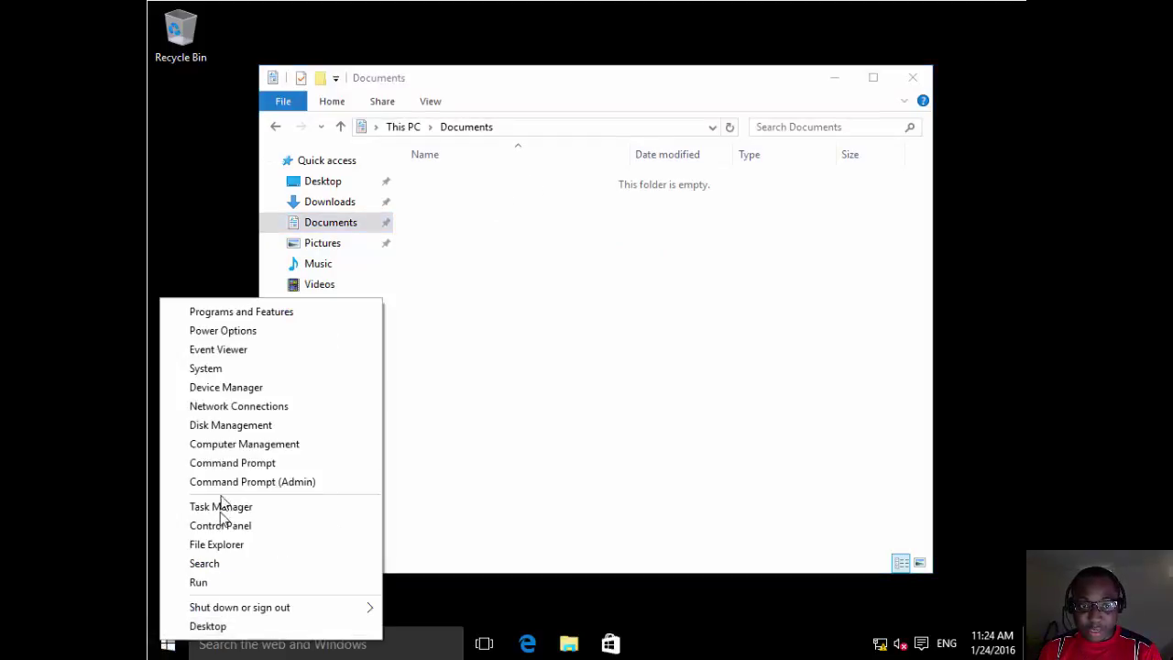
Run gpupdate /force in Command Prompt and answer Y to log off.
{"action": "left_click", "coordinate": [228, 473]}
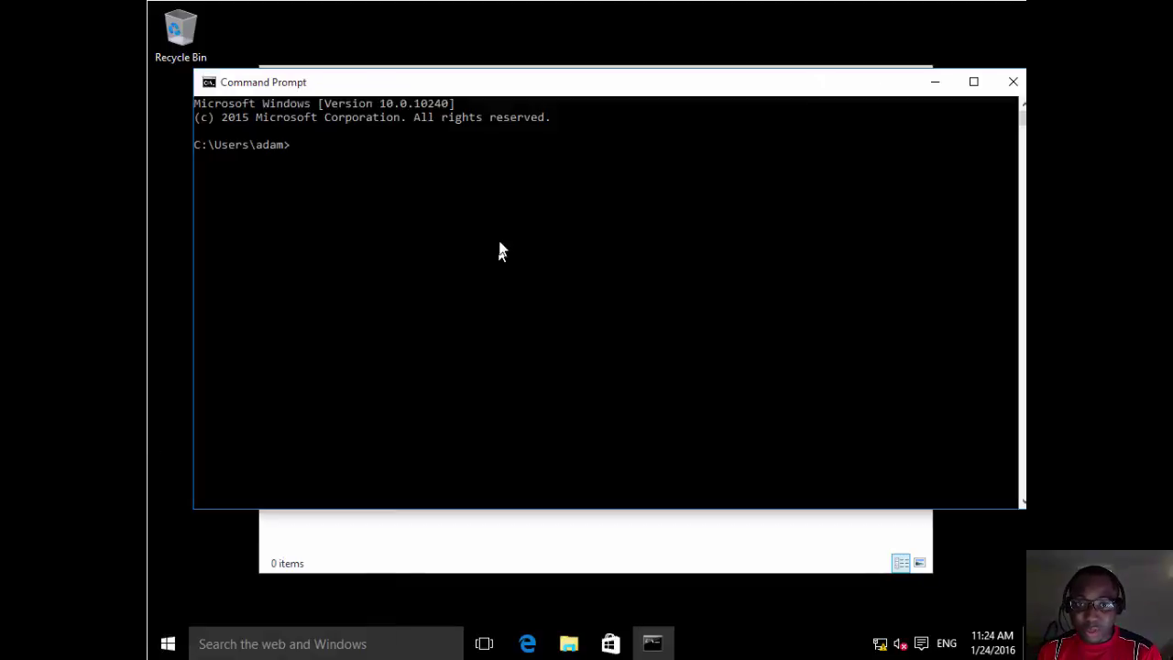
{"action": "left_click", "coordinate": [499, 199]}
{"action": "type", "text": "g"}
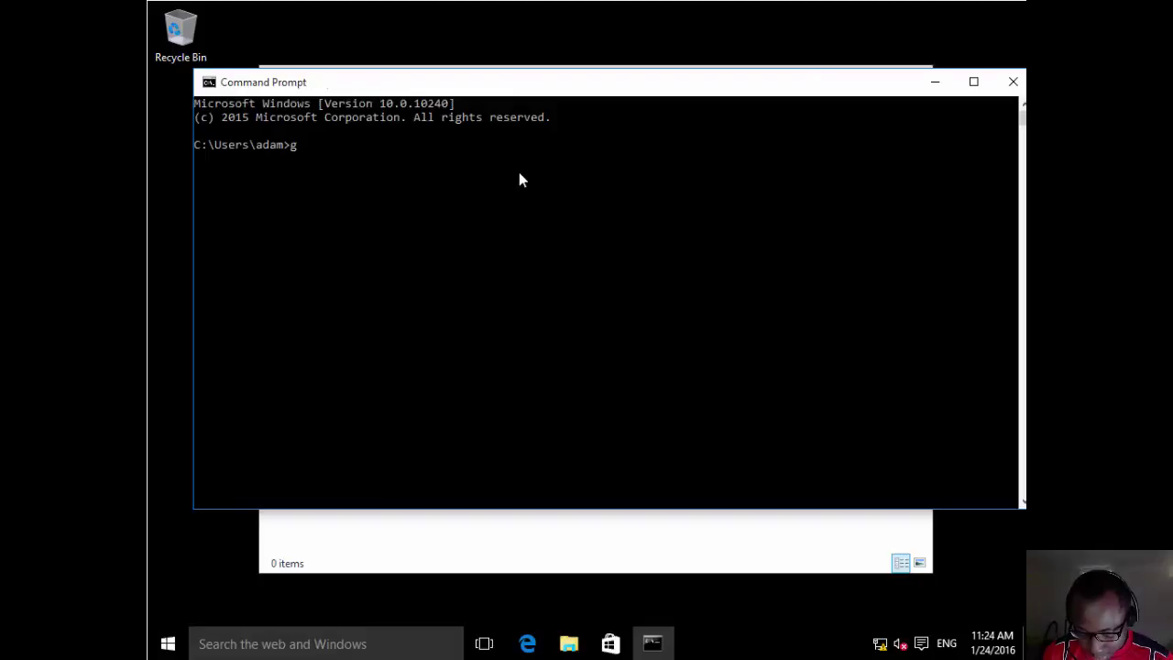
{"action": "type", "text": "pupda"}
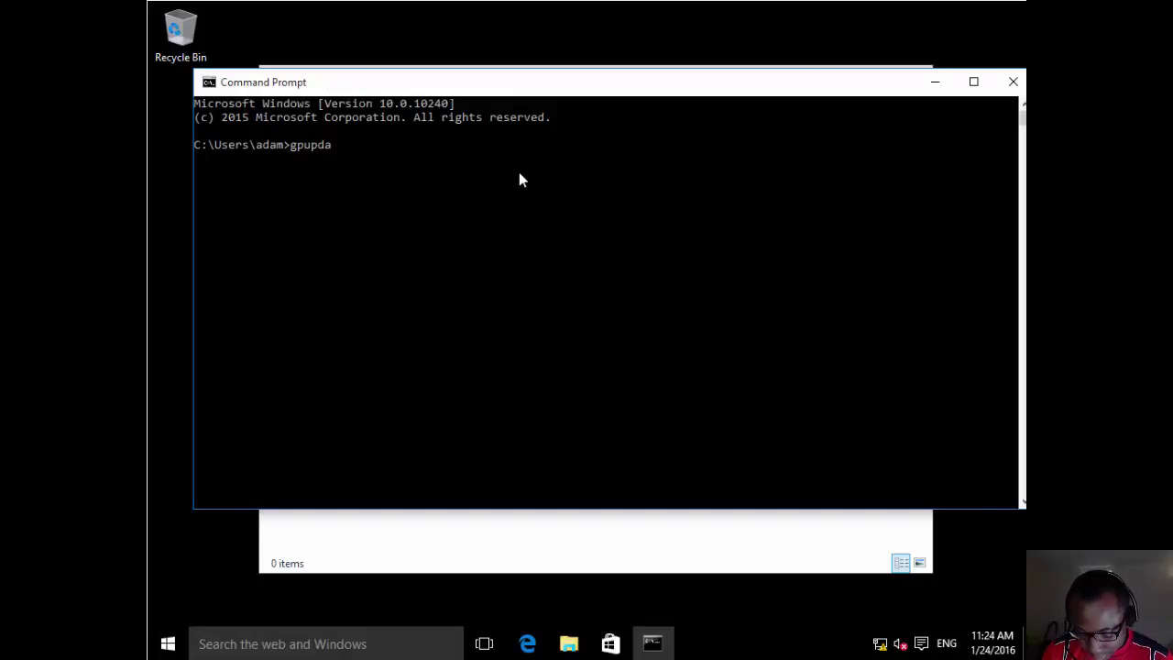
{"action": "type", "text": "te /force"}
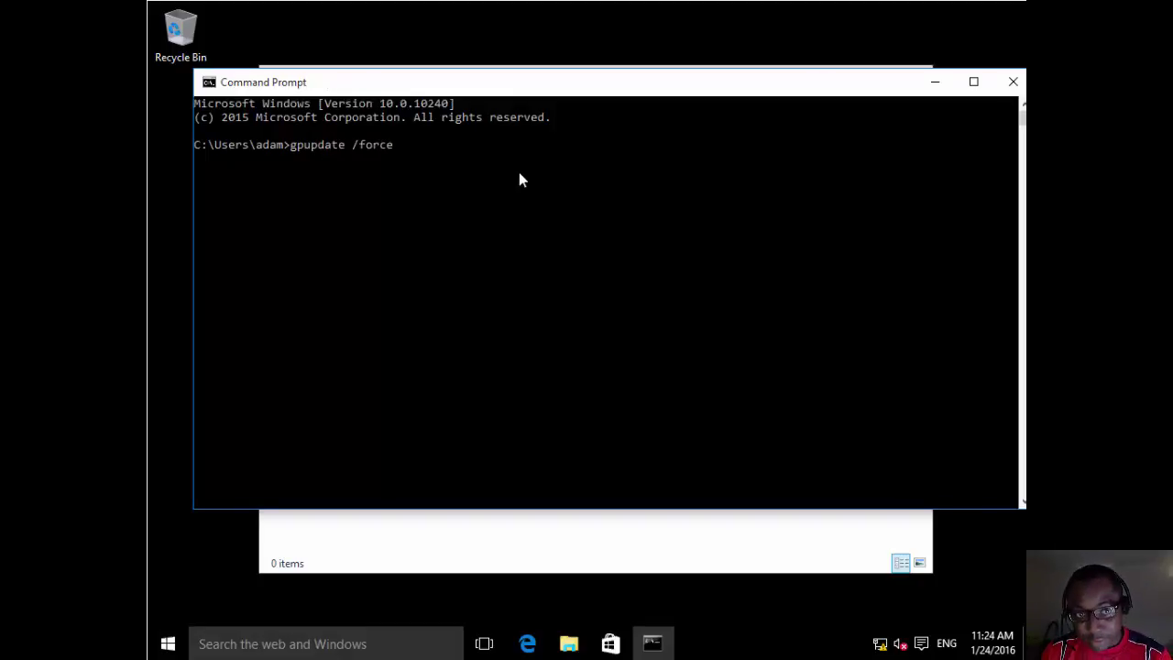
{"action": "key", "text": "Return"}
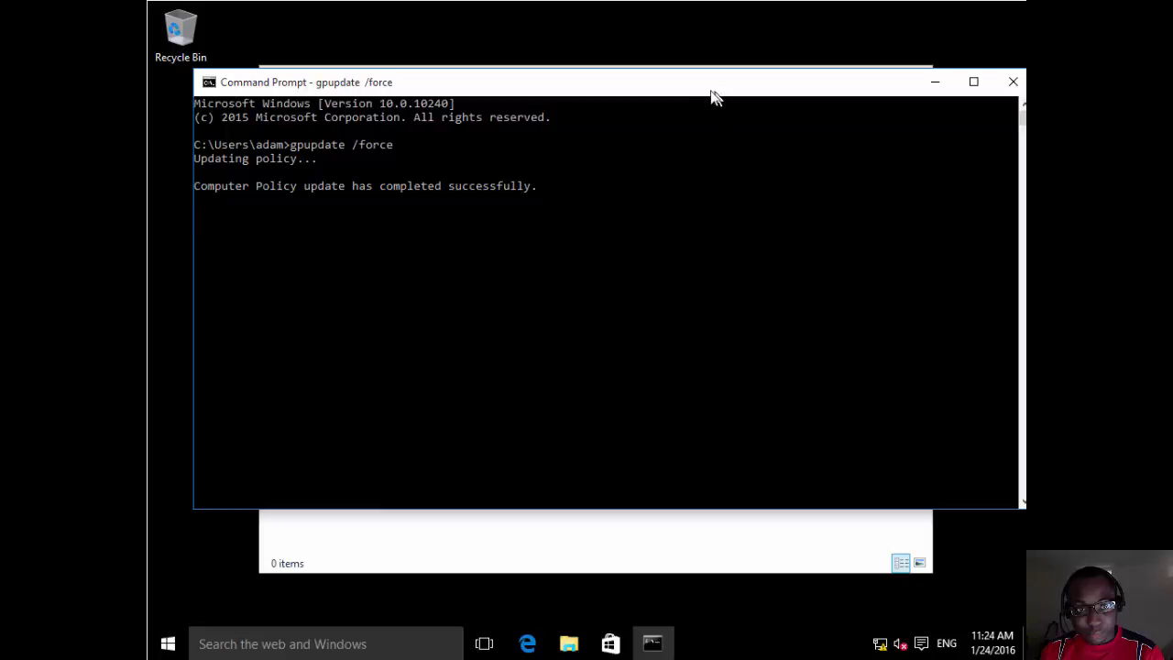
{"action": "left_click_drag", "start_coordinate": [709, 94], "coordinate": [693, 86]}
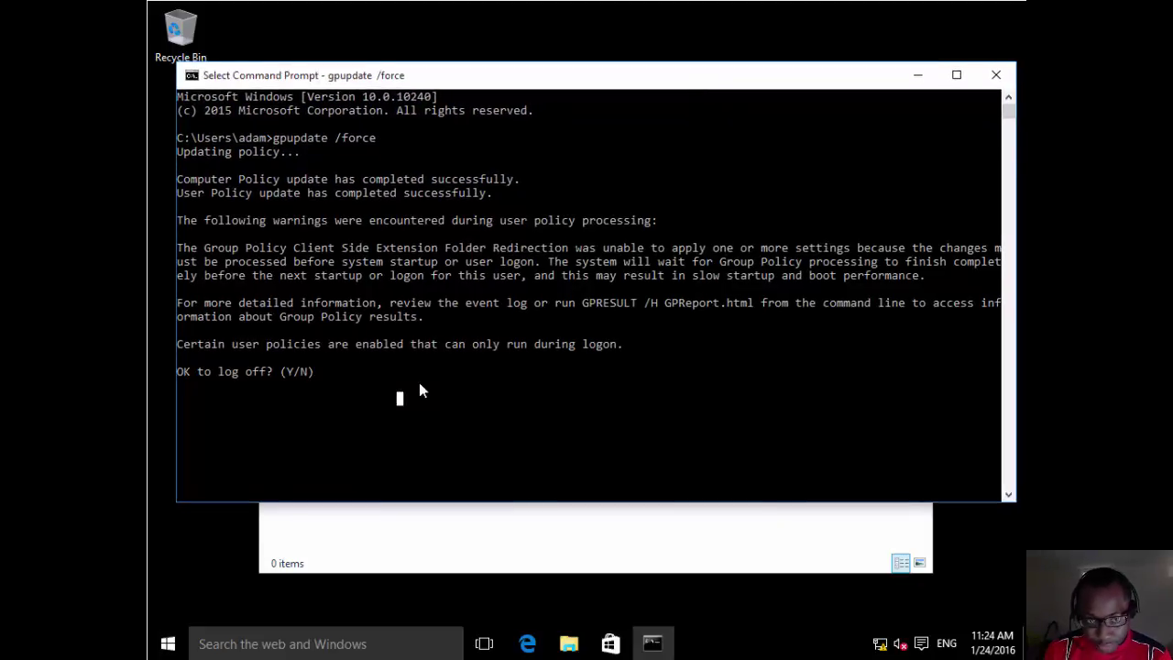
{"action": "type", "text": "y"}
{"action": "key", "text": "Return"}
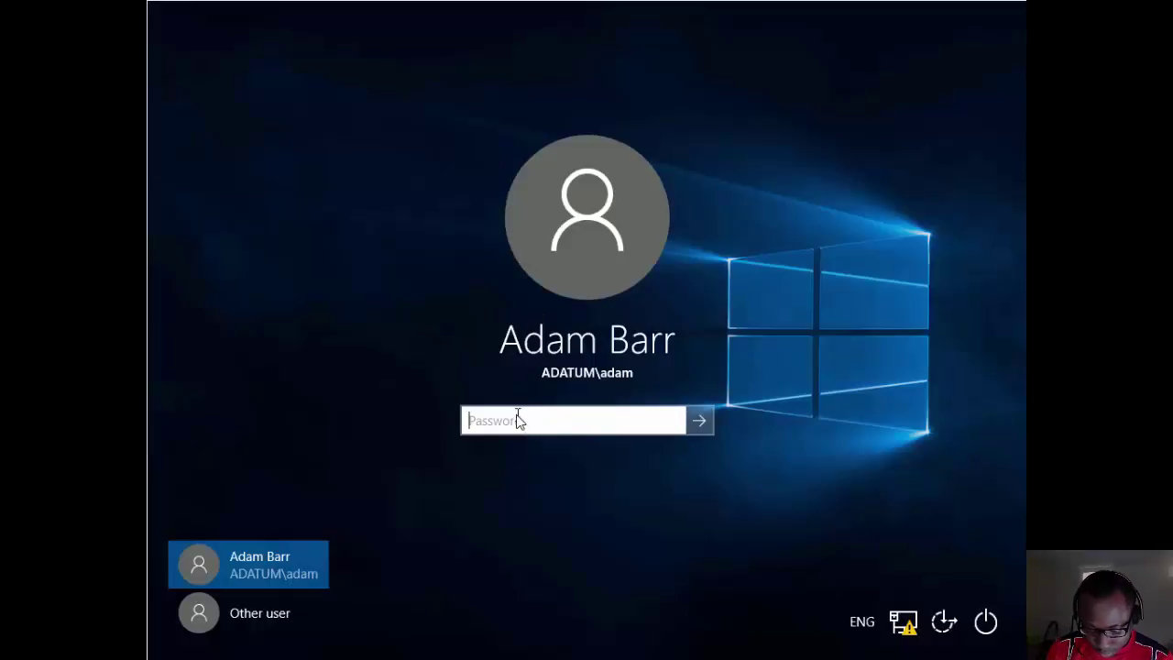
Sign back in by entering the domain user's password.
{"action": "type", "text": "Pa$$w0rd"}
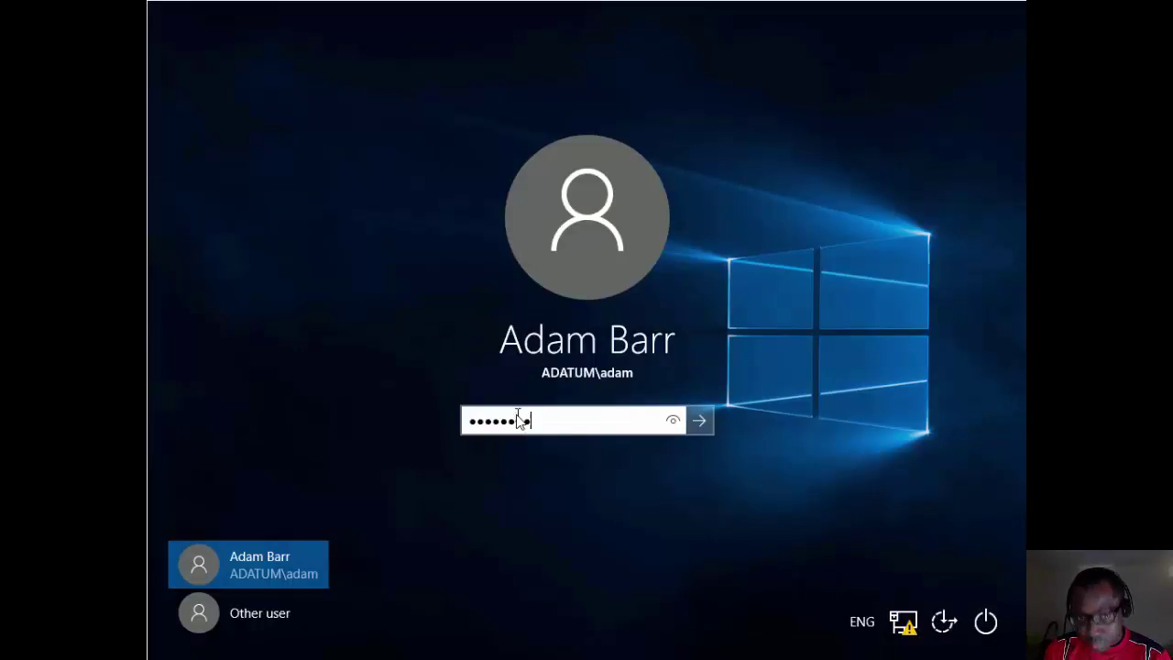
{"action": "key", "text": "Return"}
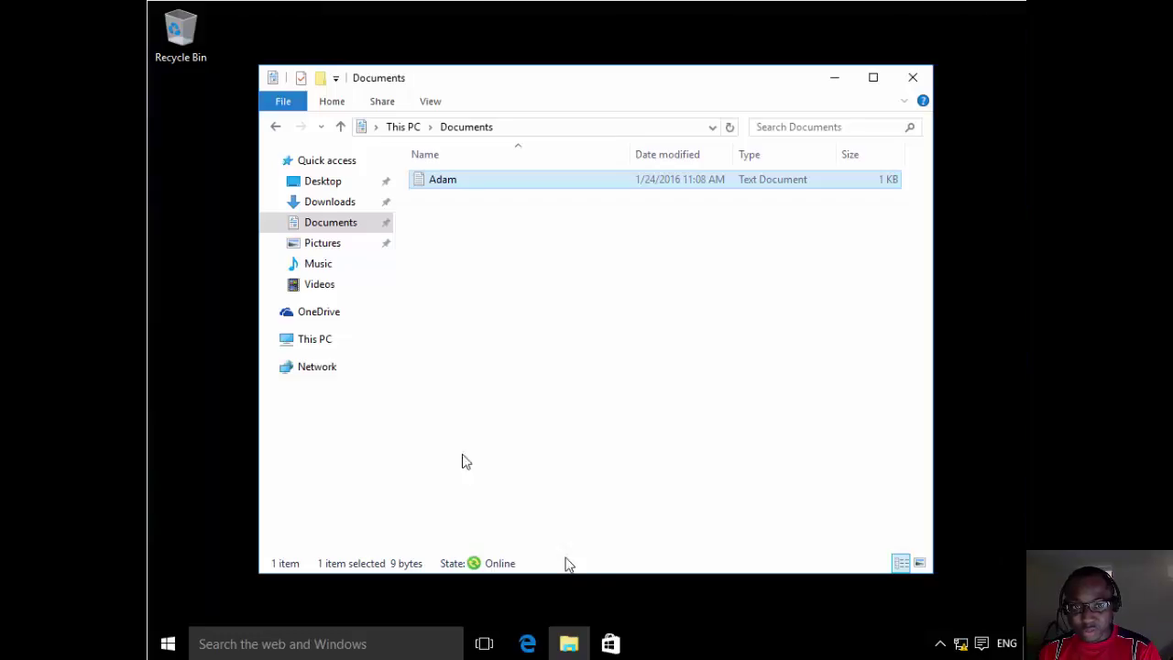
Check the Documents folder, then sign out through Start's Shut down or sign out menu.
{"action": "left_click", "coordinate": [173, 643]}
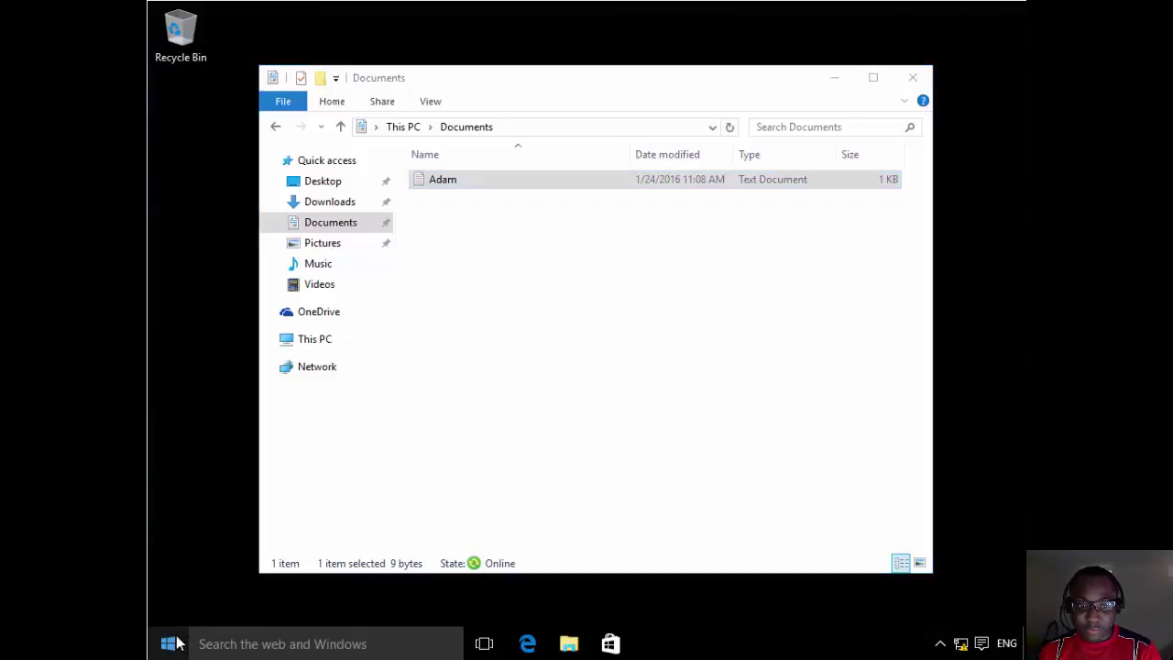
{"action": "right_click", "coordinate": [174, 643]}
{"action": "mouse_move", "coordinate": [348, 610]}
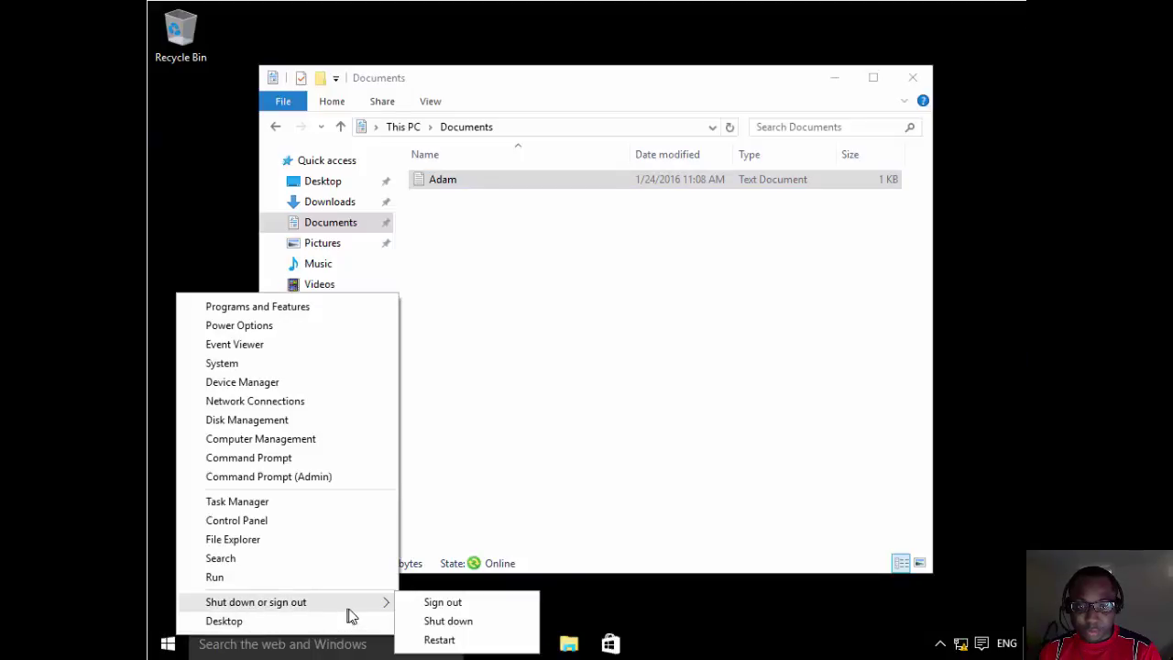
{"action": "left_click", "coordinate": [449, 602]}
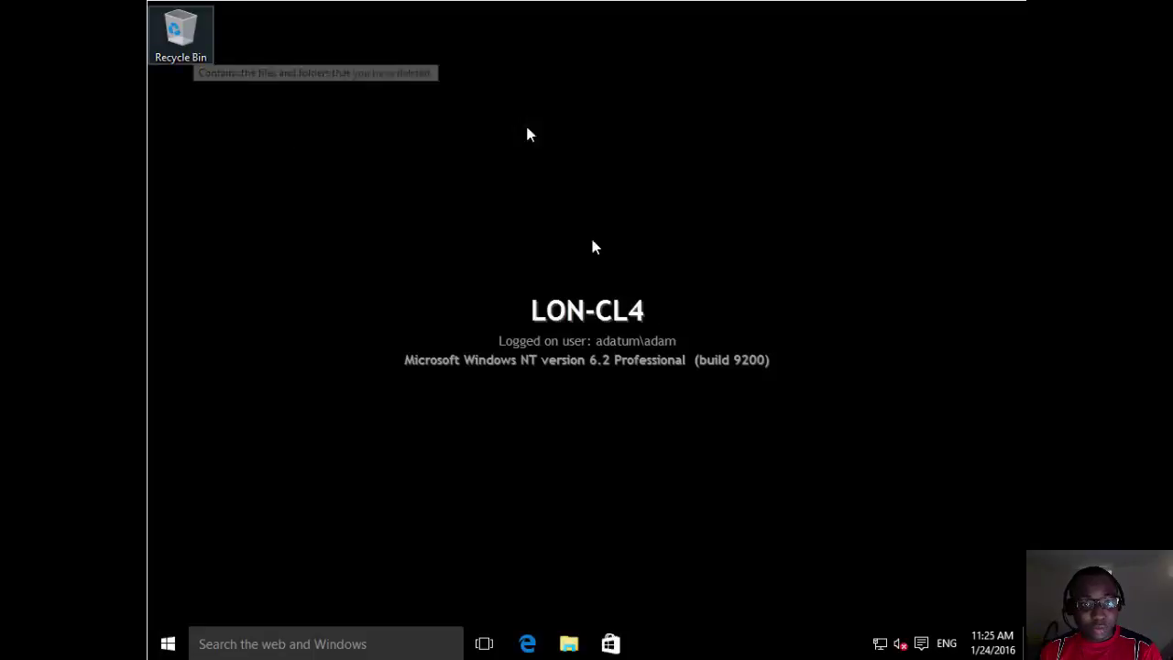
Open the empty Documents folder in File Explorer and display its Properties.
{"action": "left_click", "coordinate": [567, 645]}
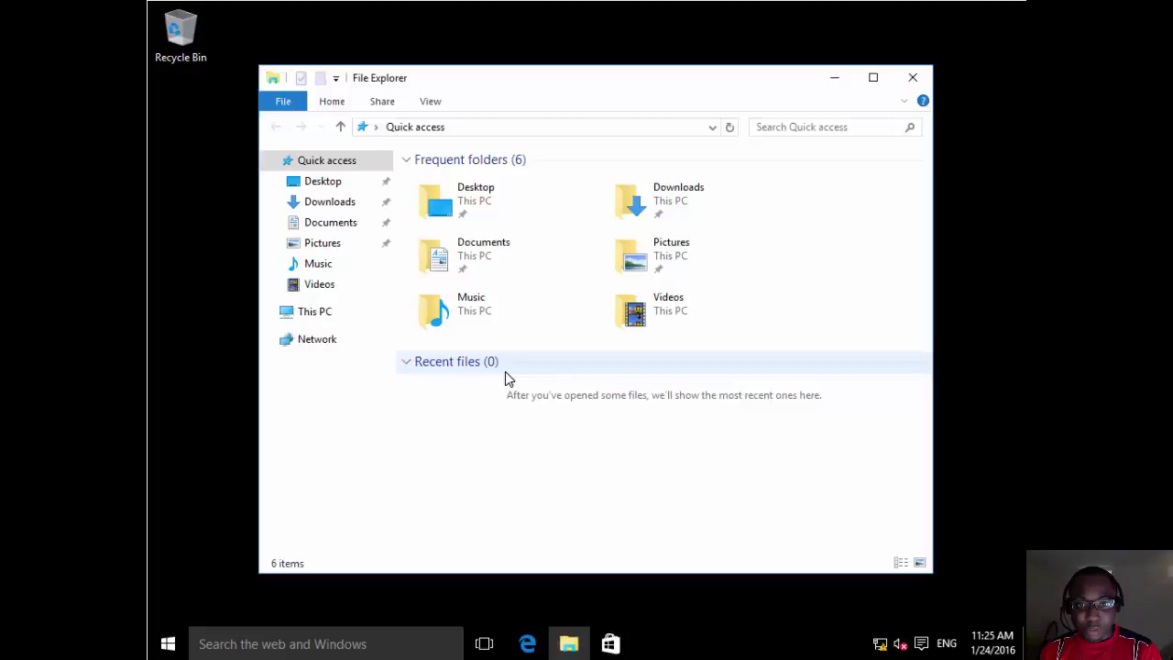
{"action": "left_click", "coordinate": [322, 226]}
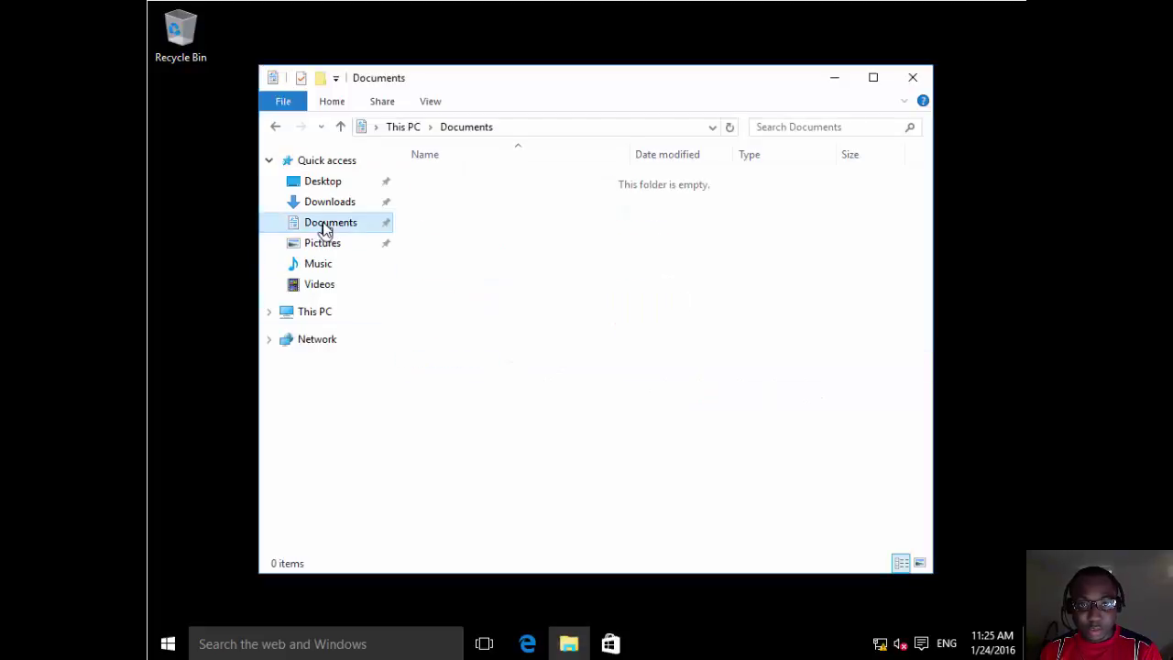
{"action": "right_click", "coordinate": [604, 230]}
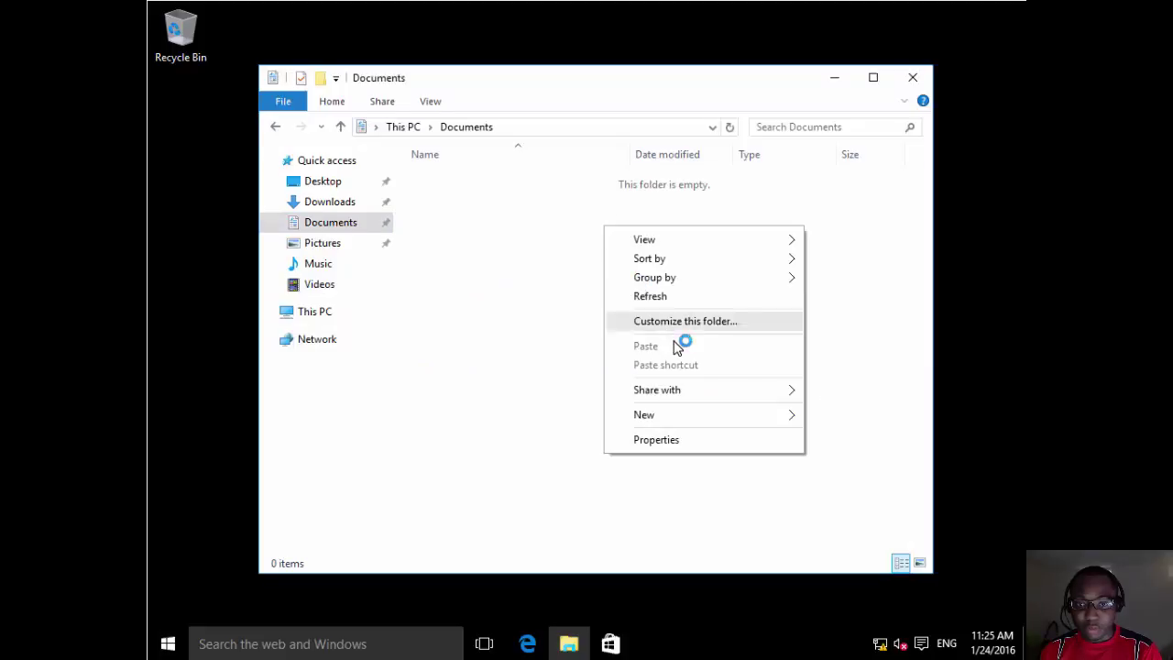
{"action": "left_click", "coordinate": [646, 440]}
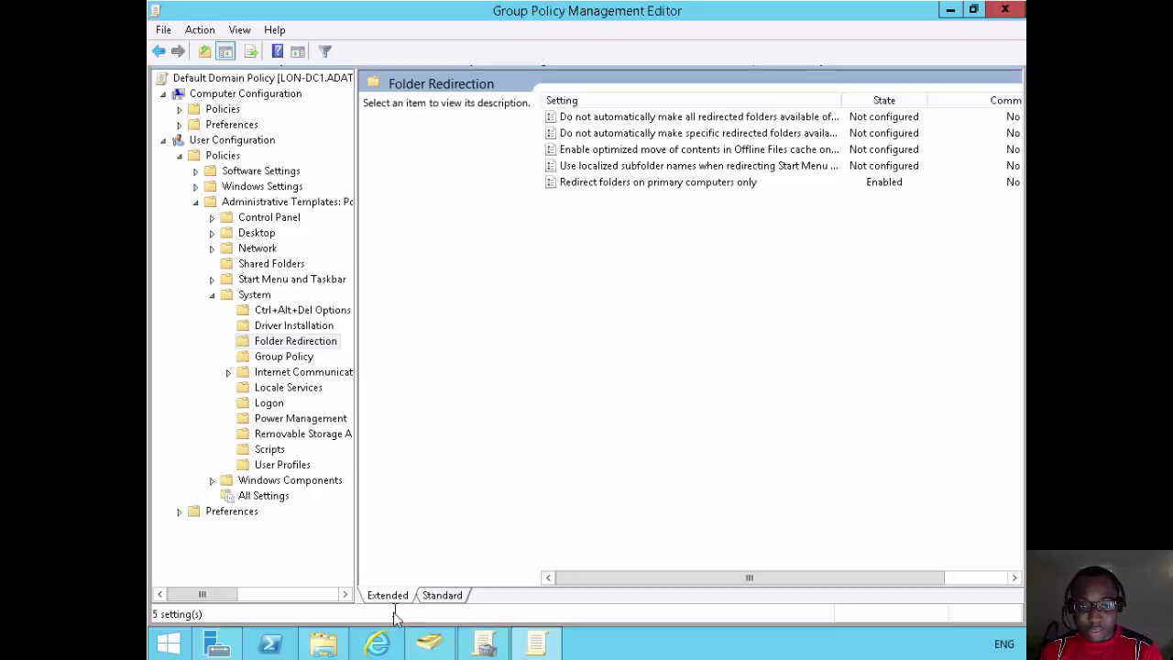
Open the user's Attribute Editor and open the msDS-PrimaryComputer attribute for editing.
{"action": "left_click", "coordinate": [430, 643]}
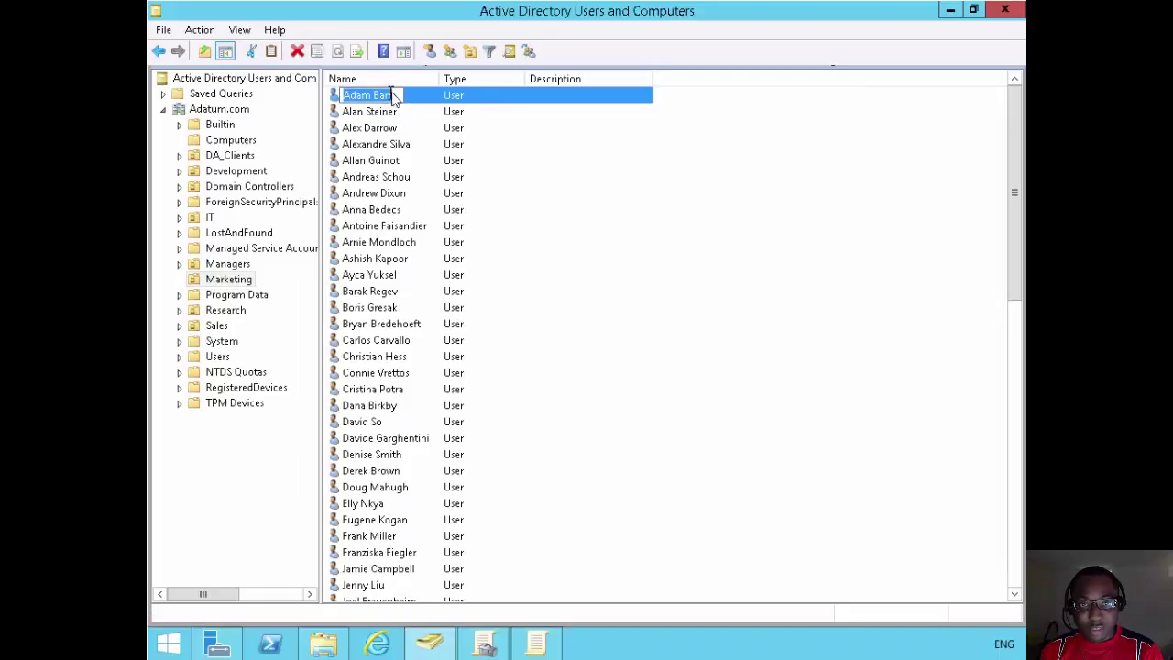
{"action": "double_click", "coordinate": [419, 97]}
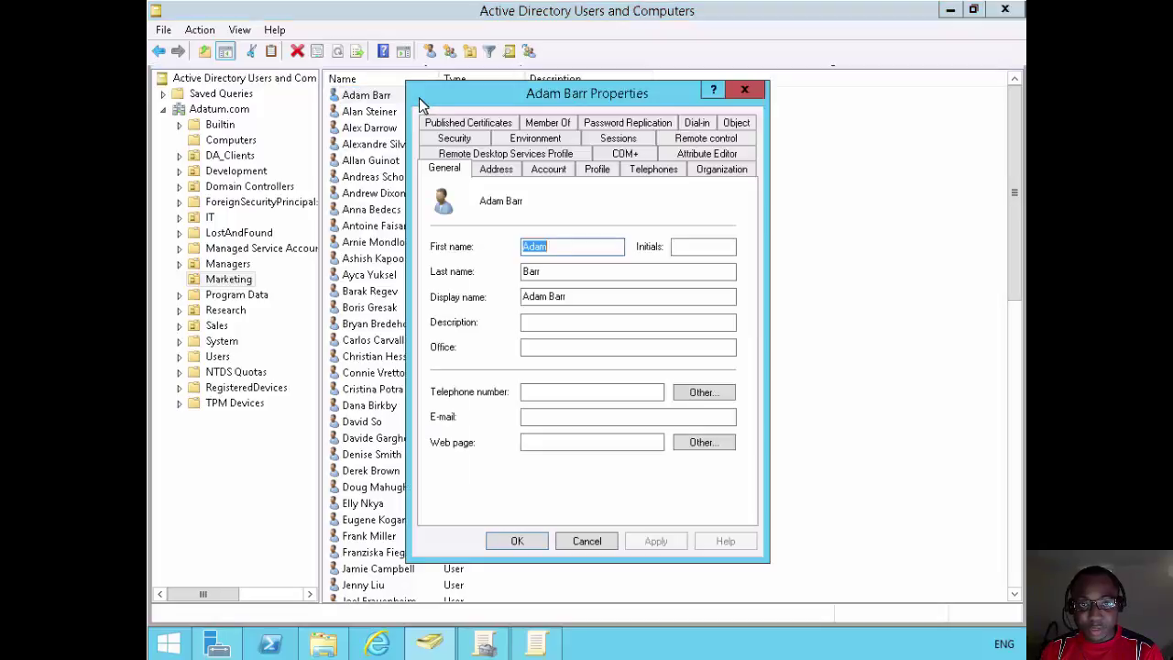
{"action": "left_click", "coordinate": [724, 154]}
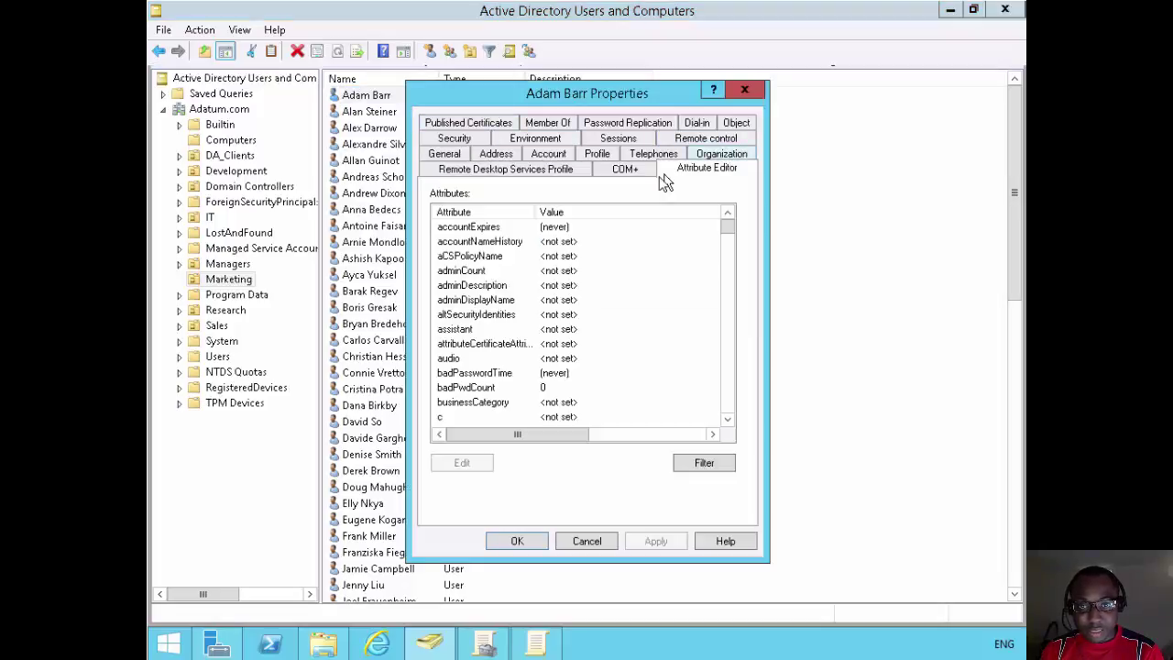
{"action": "left_click", "coordinate": [592, 297]}
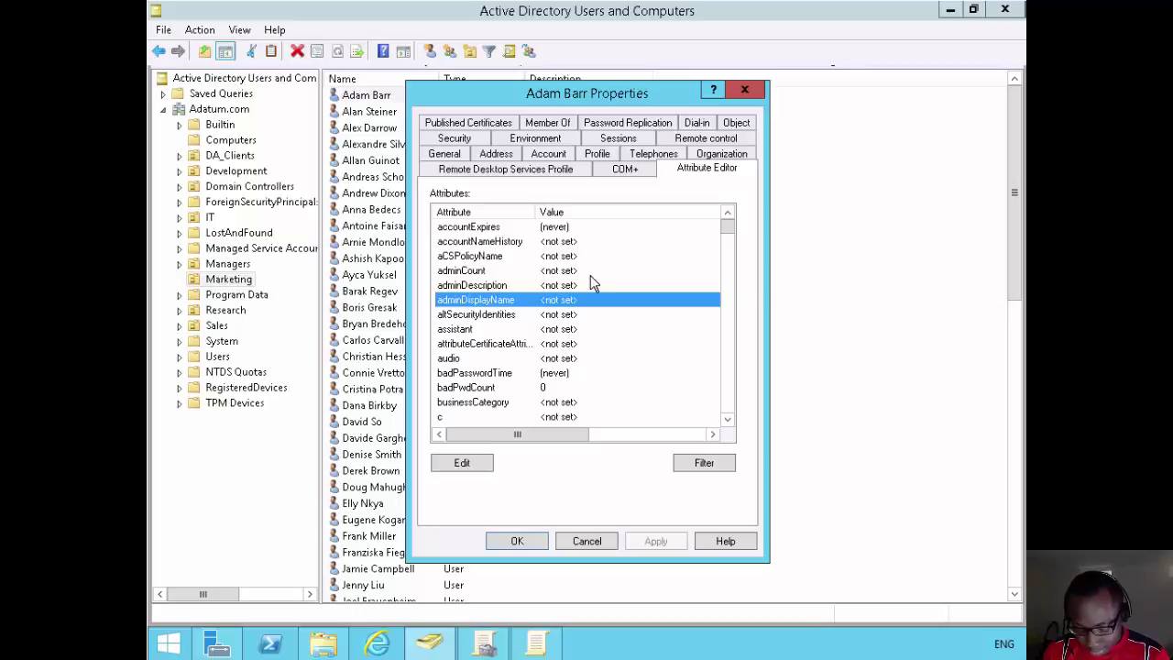
{"action": "type", "text": "ms"}
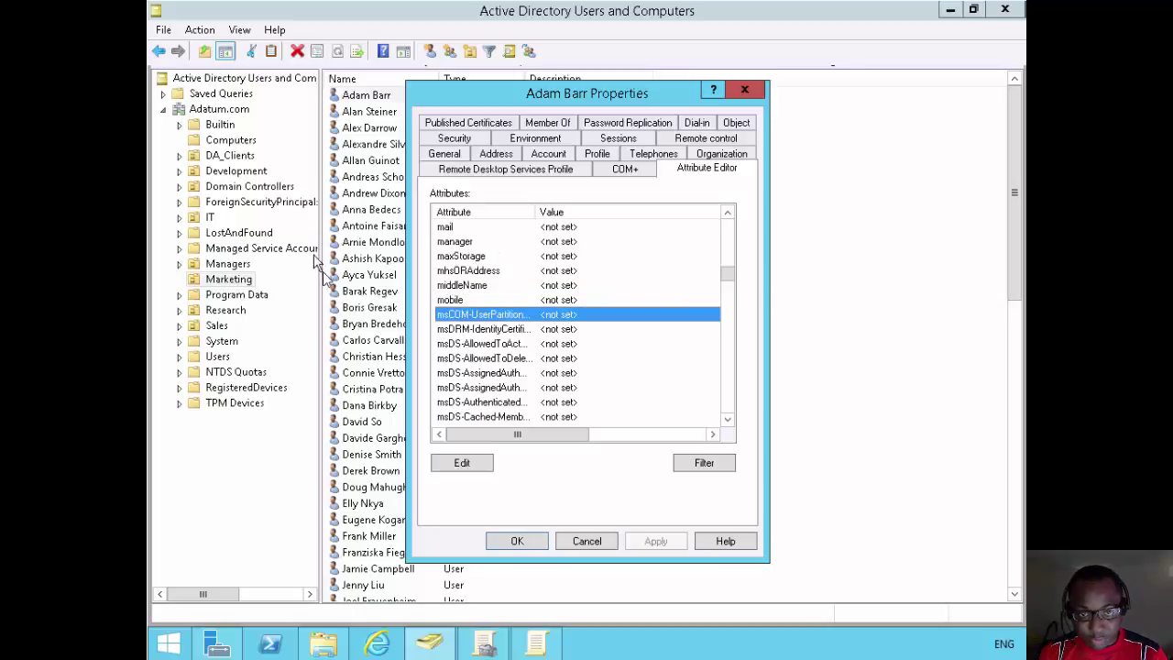
{"action": "left_click", "coordinate": [467, 362]}
{"action": "scroll", "coordinate": [471, 366], "scroll_direction": "down", "scroll_amount": 5}
{"action": "scroll", "coordinate": [471, 370], "scroll_direction": "down", "scroll_amount": 6}
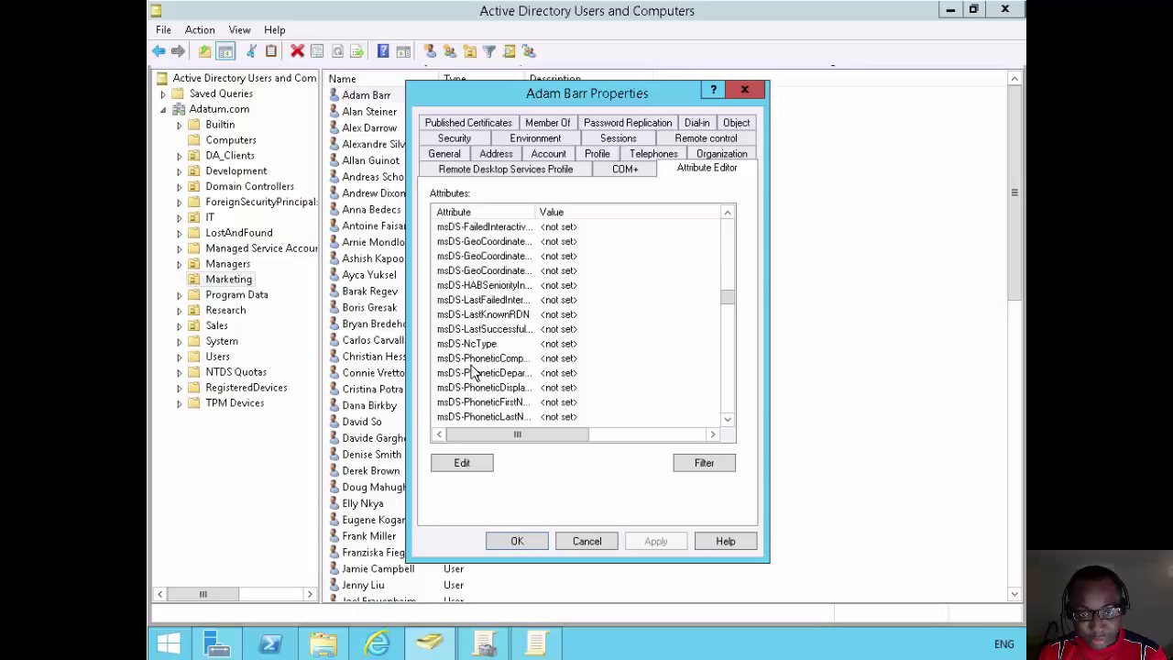
{"action": "scroll", "coordinate": [473, 370], "scroll_direction": "down", "scroll_amount": 2}
{"action": "left_click", "coordinate": [509, 344]}
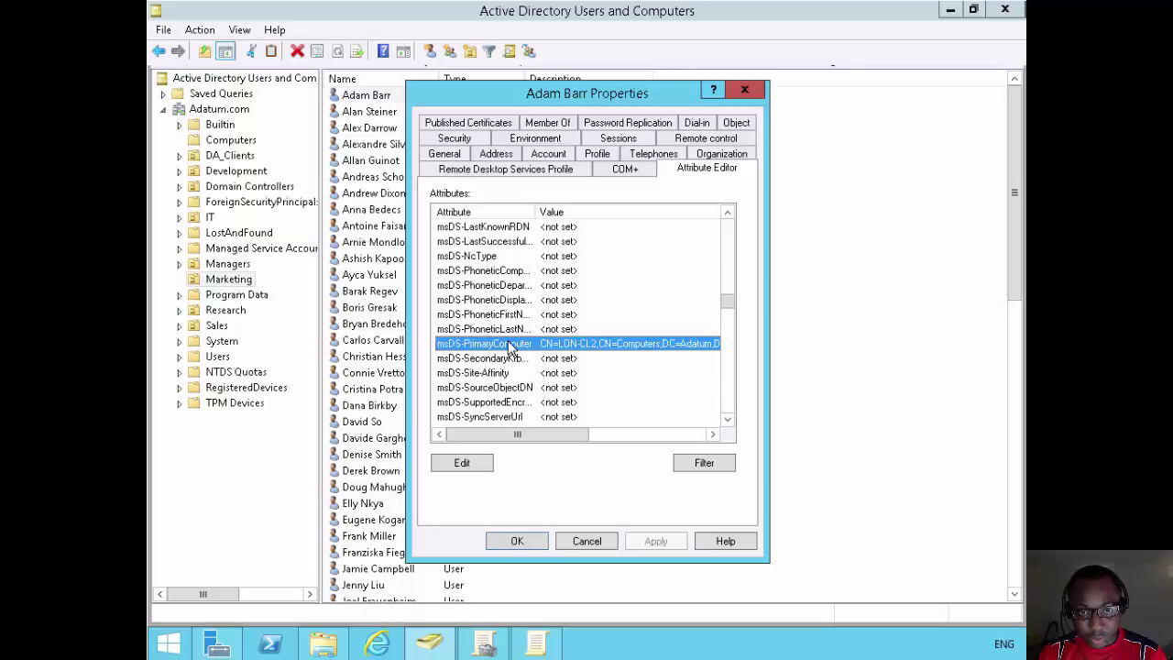
{"action": "double_click", "coordinate": [509, 345]}
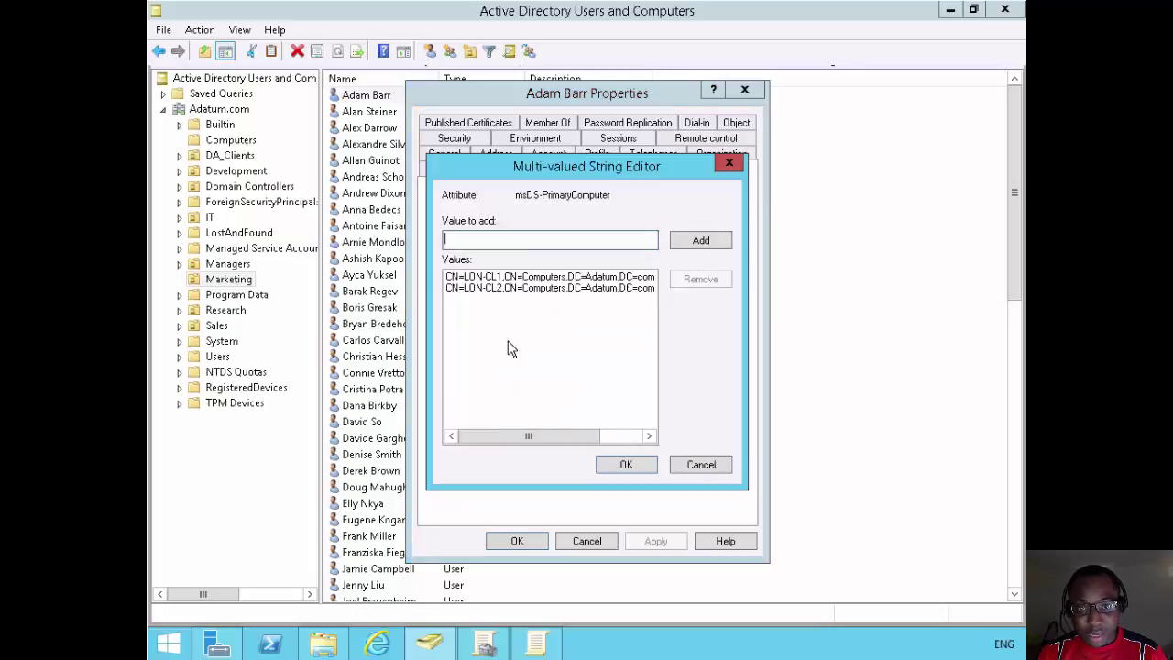
Replace the CN=LON-CL2 value with CN=LON-CL4 and apply the change.
{"action": "left_click", "coordinate": [550, 288]}
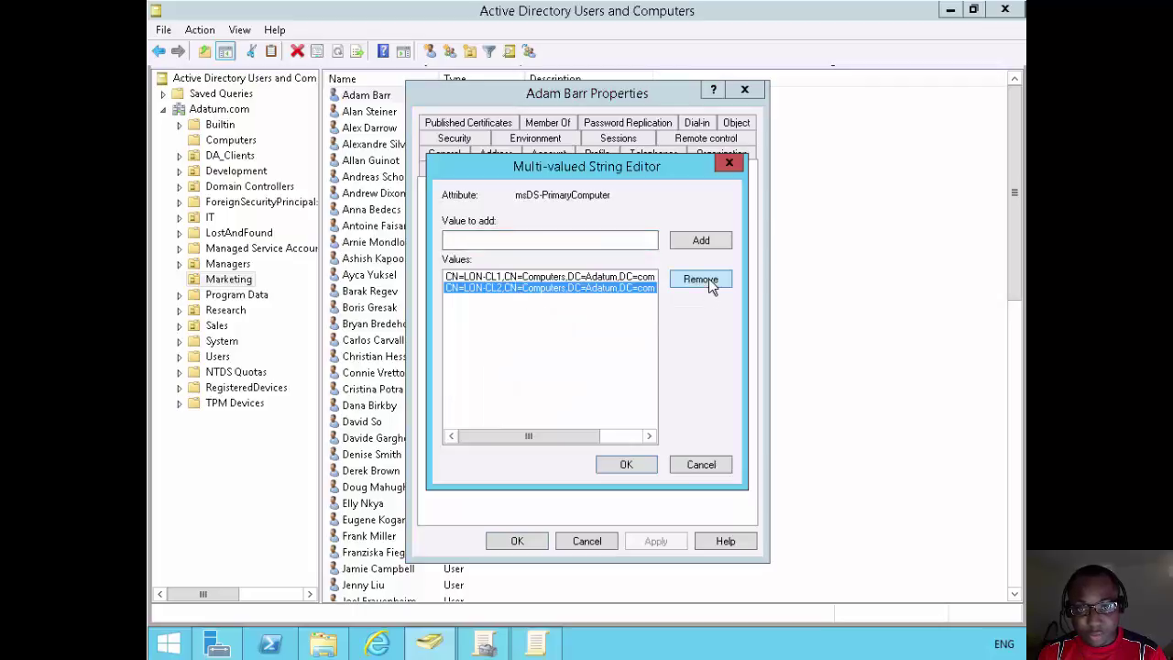
{"action": "left_click", "coordinate": [700, 278]}
{"action": "left_click", "coordinate": [506, 239]}
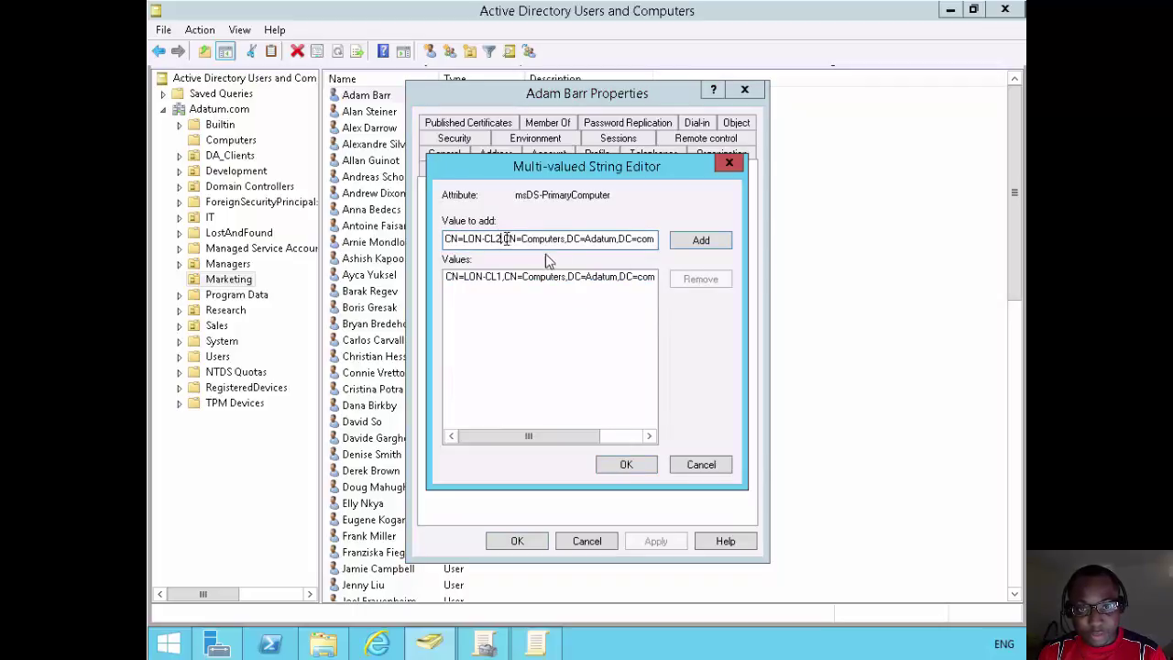
{"action": "key", "text": "BackSpace"}
{"action": "type", "text": "4"}
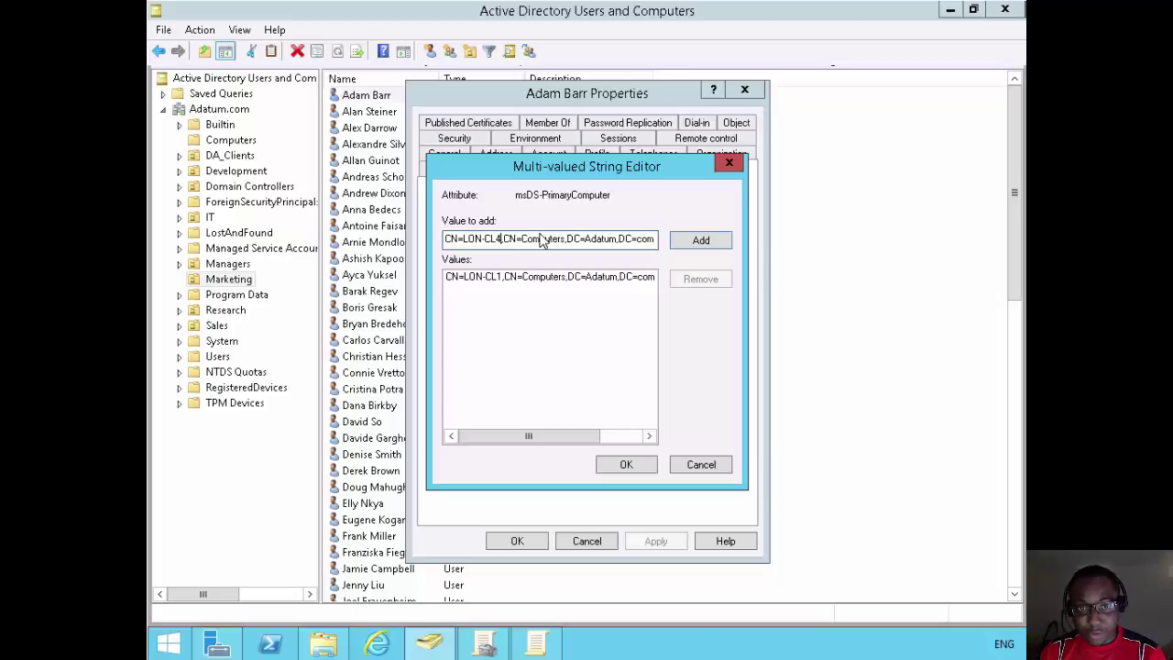
{"action": "left_click", "coordinate": [680, 242]}
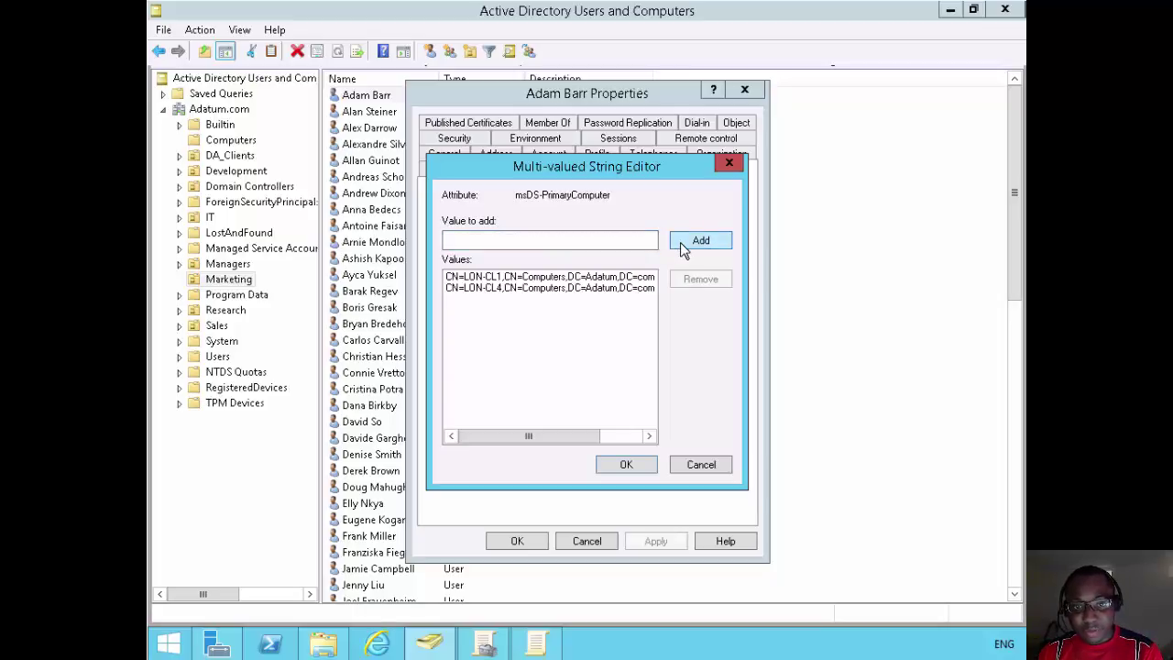
{"action": "left_click", "coordinate": [626, 465]}
{"action": "left_click", "coordinate": [648, 541]}
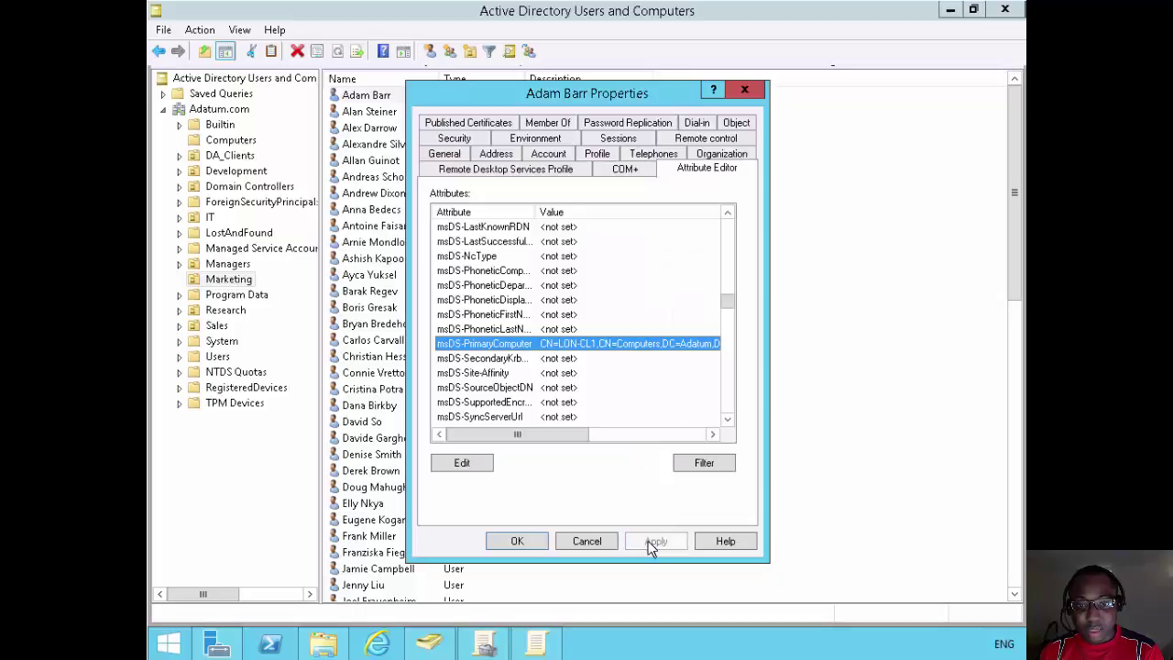
{"action": "left_click", "coordinate": [518, 542]}
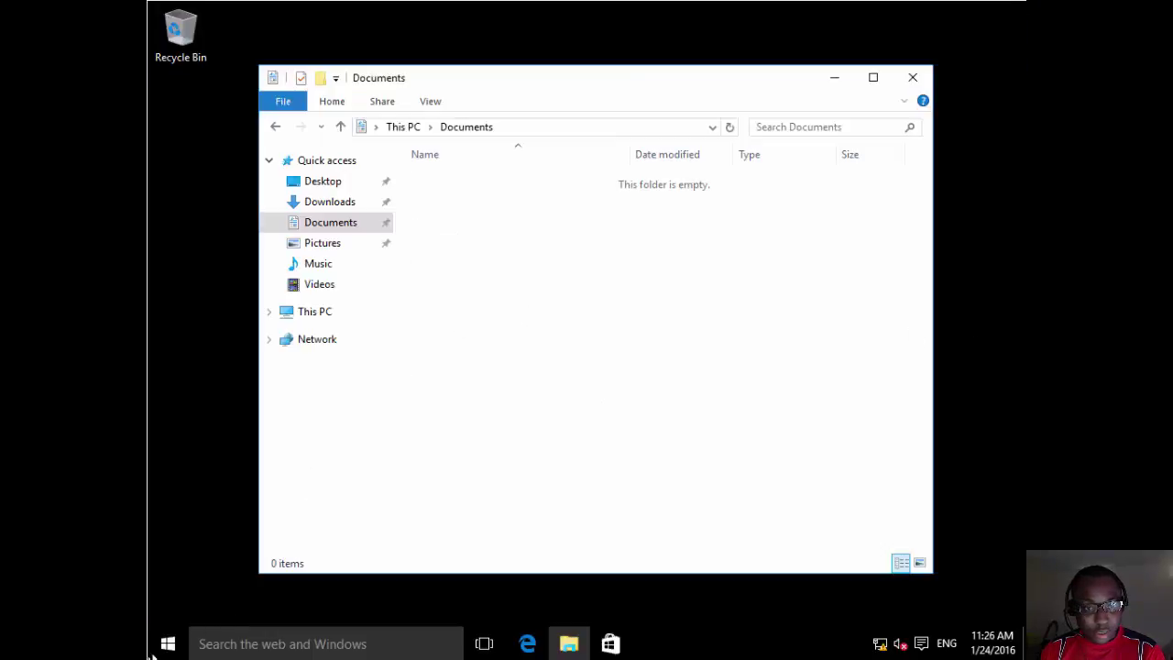
Launch Command Prompt, run gpupdate /force, and confirm Y to log off.
{"action": "right_click", "coordinate": [167, 647]}
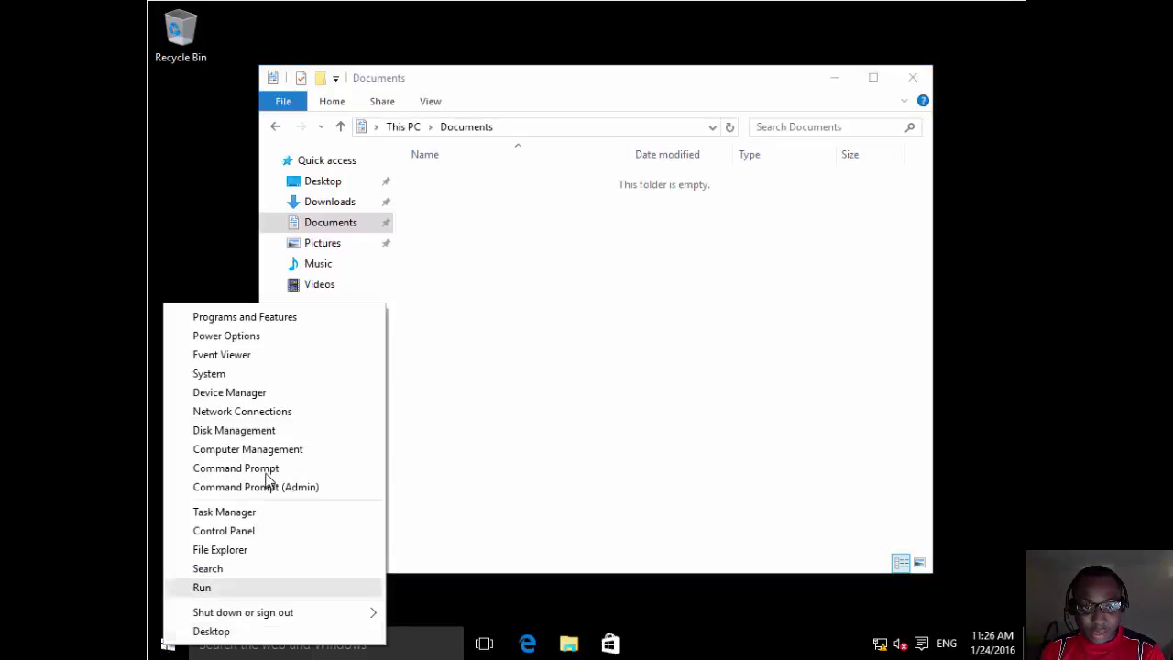
{"action": "left_click", "coordinate": [302, 469]}
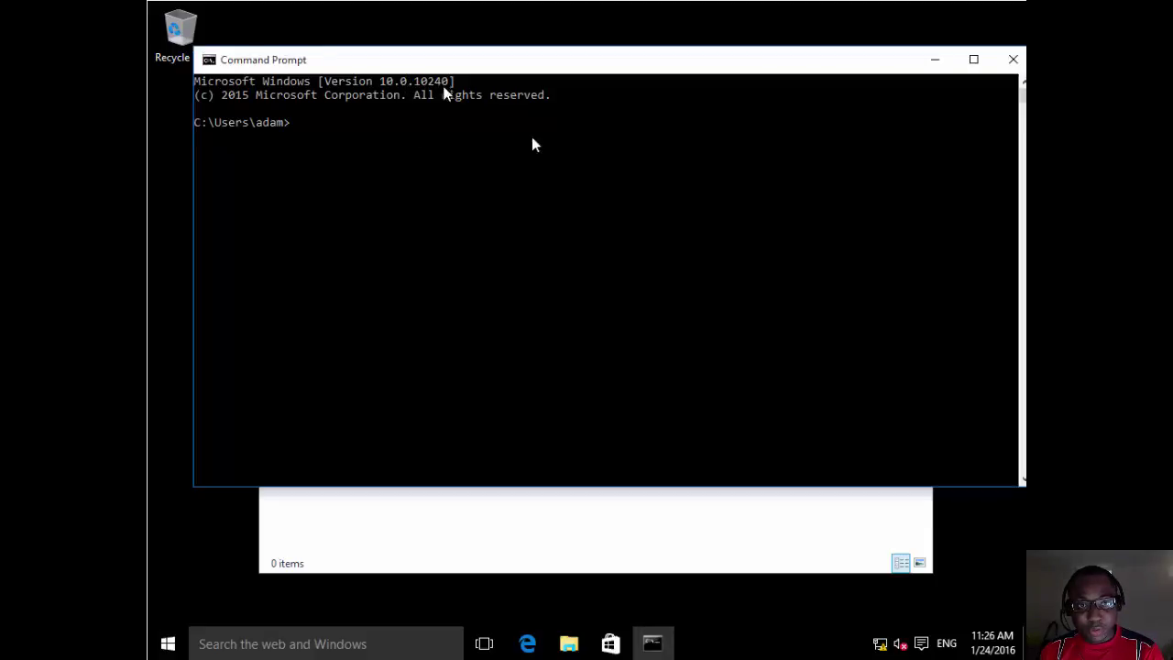
{"action": "left_click", "coordinate": [509, 256]}
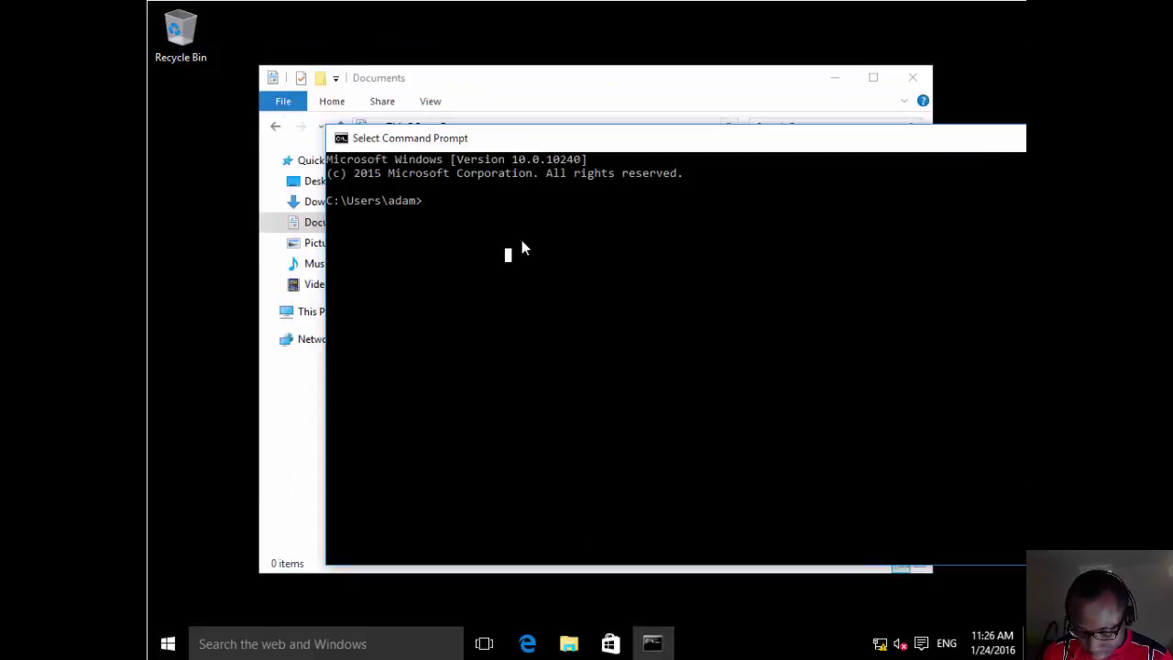
{"action": "type", "text": "gpupdate"}
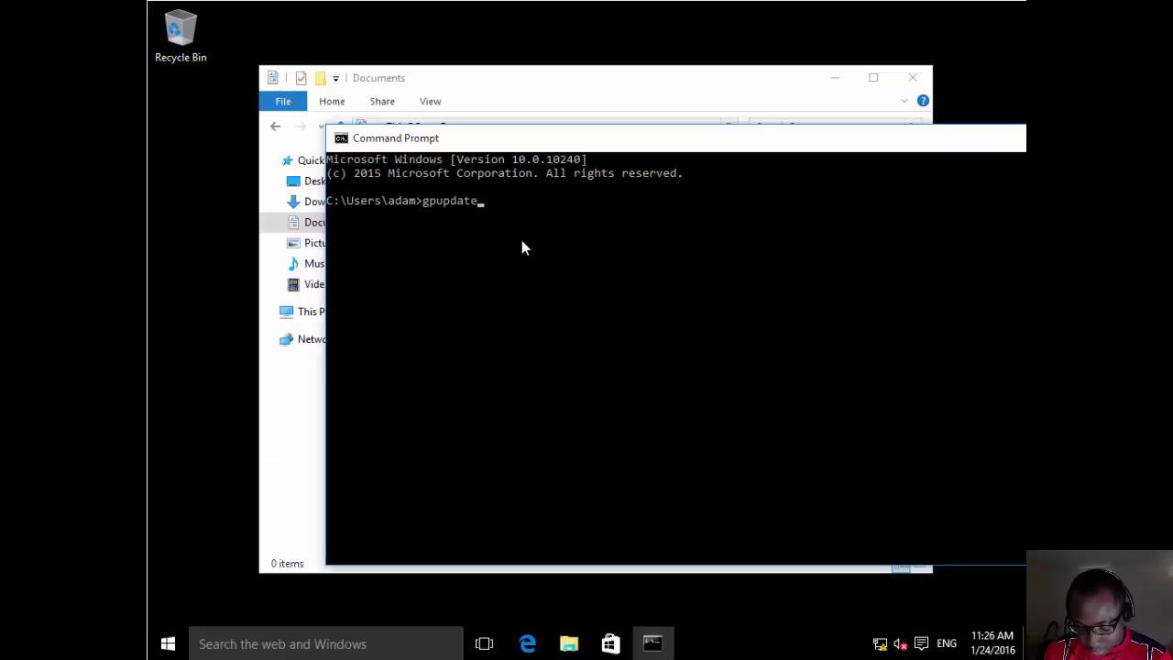
{"action": "type", "text": " /force"}
{"action": "key", "text": "Return"}
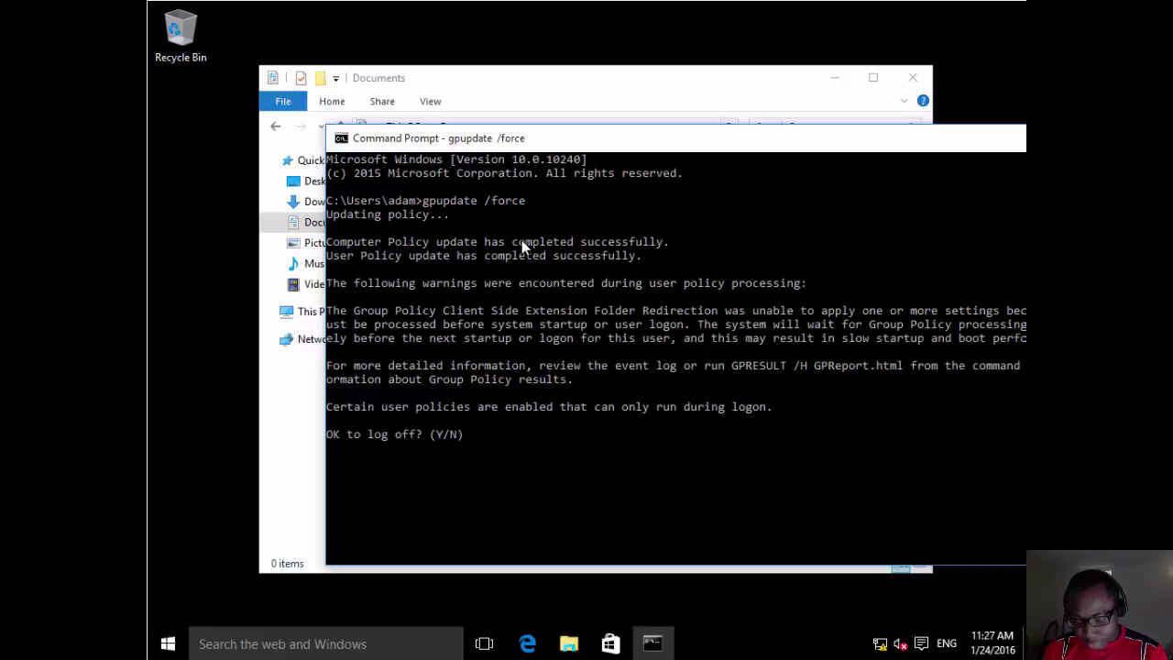
{"action": "type", "text": "y"}
{"action": "key", "text": "Return"}
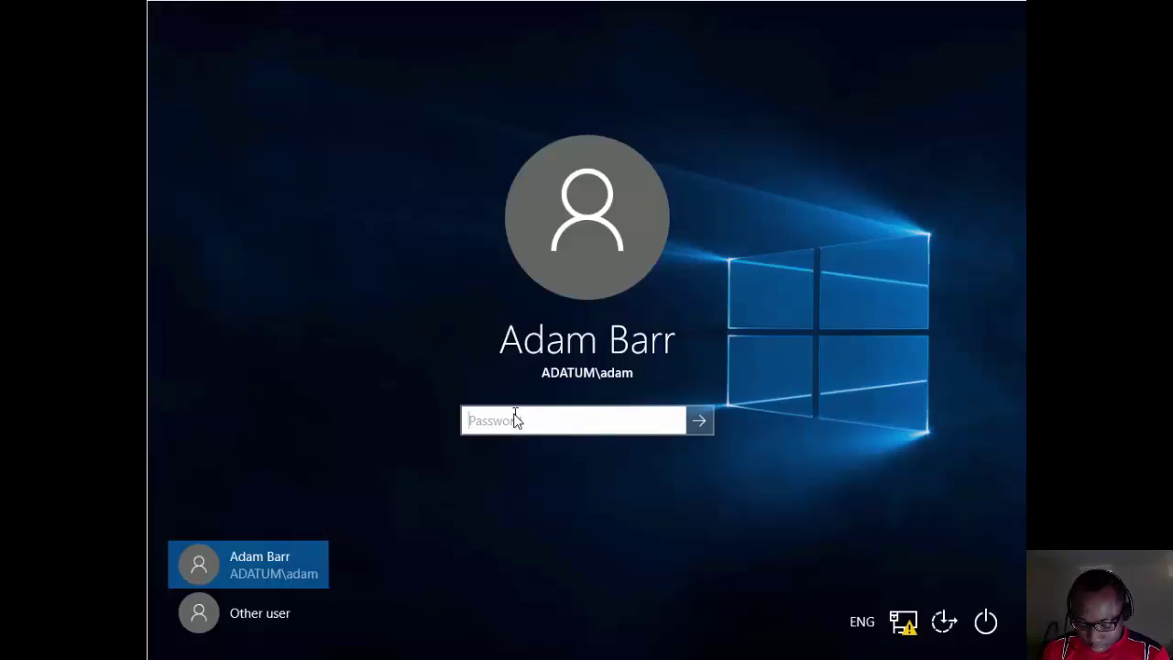
Sign back in to LON-CL4 with the account password.
{"action": "type", "text": "Pa$$w0rd"}
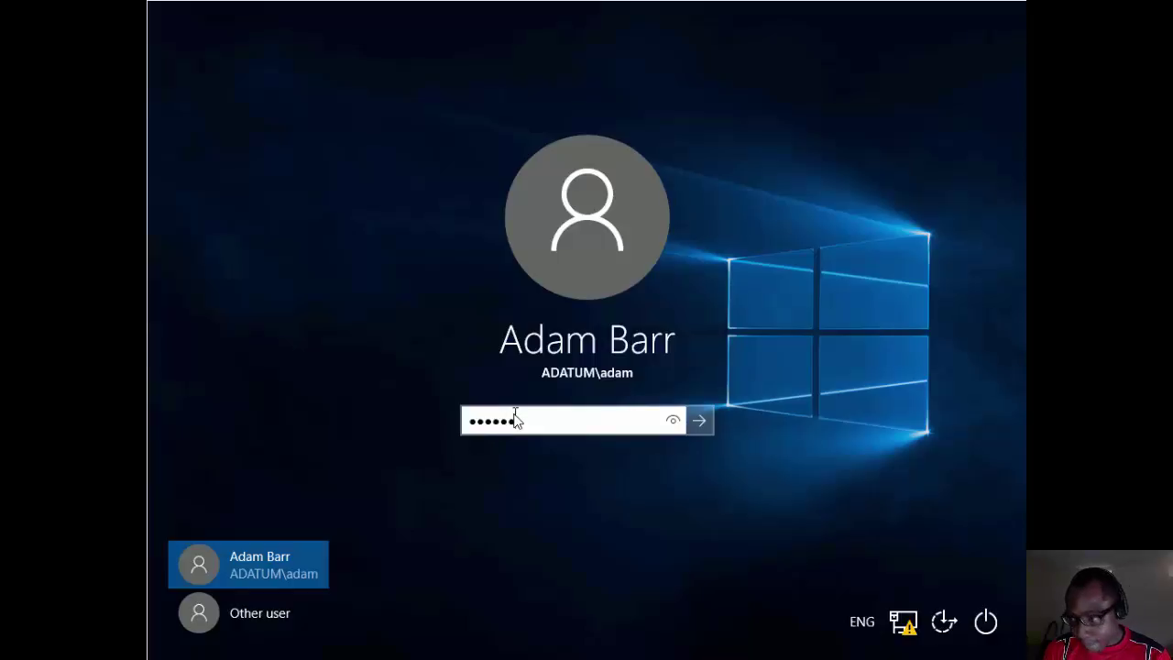
{"action": "key", "text": "Return"}
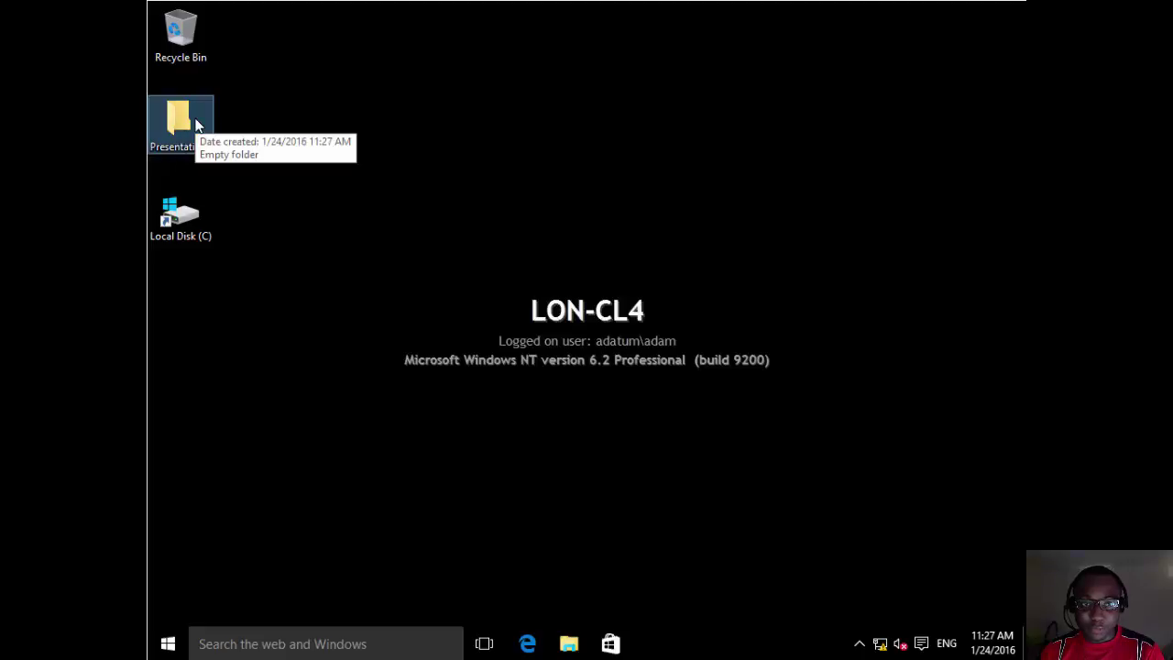
Reopen File Explorer to Documents, which now holds one text document with Online status.
{"action": "left_click", "coordinate": [569, 645]}
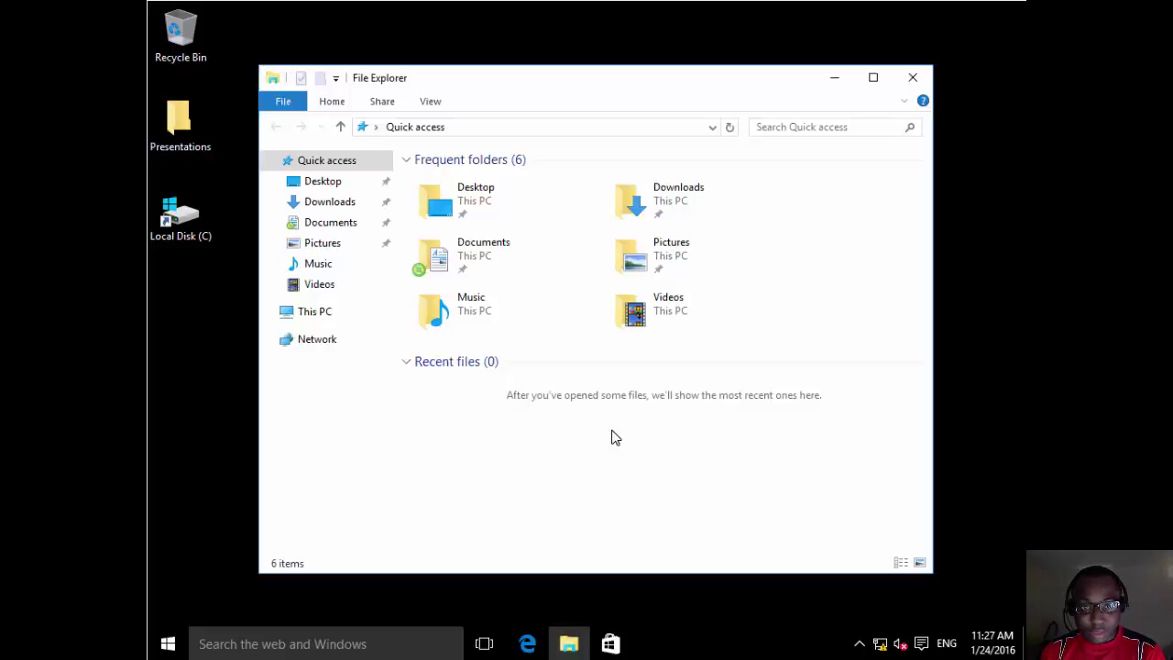
{"action": "left_click", "coordinate": [354, 228]}
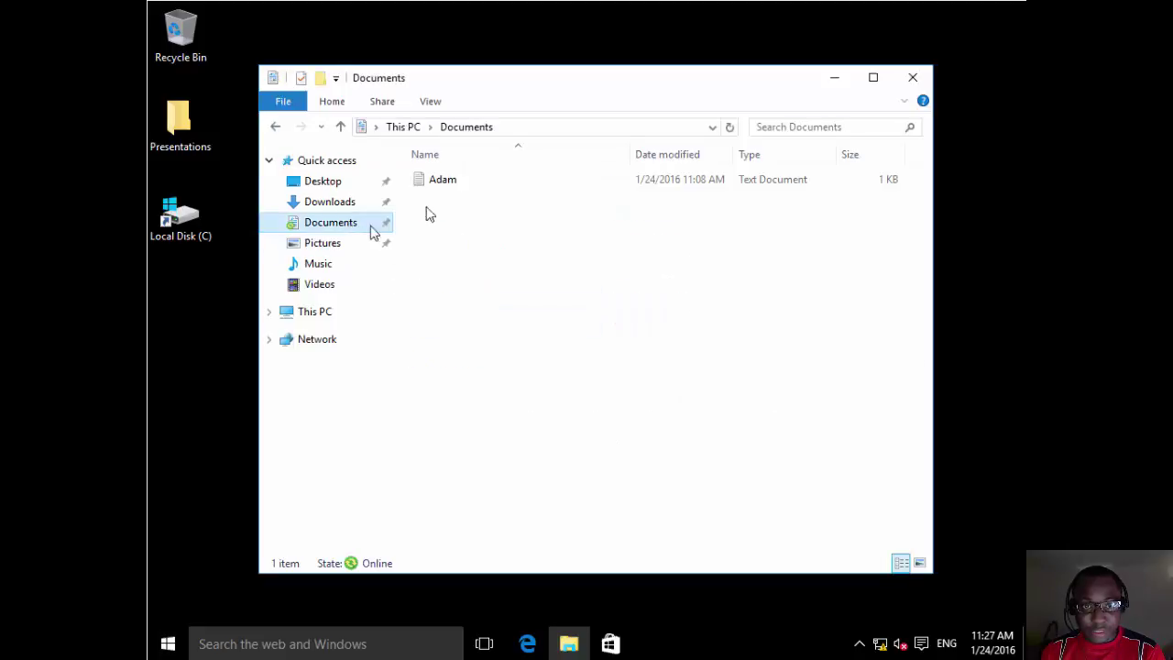